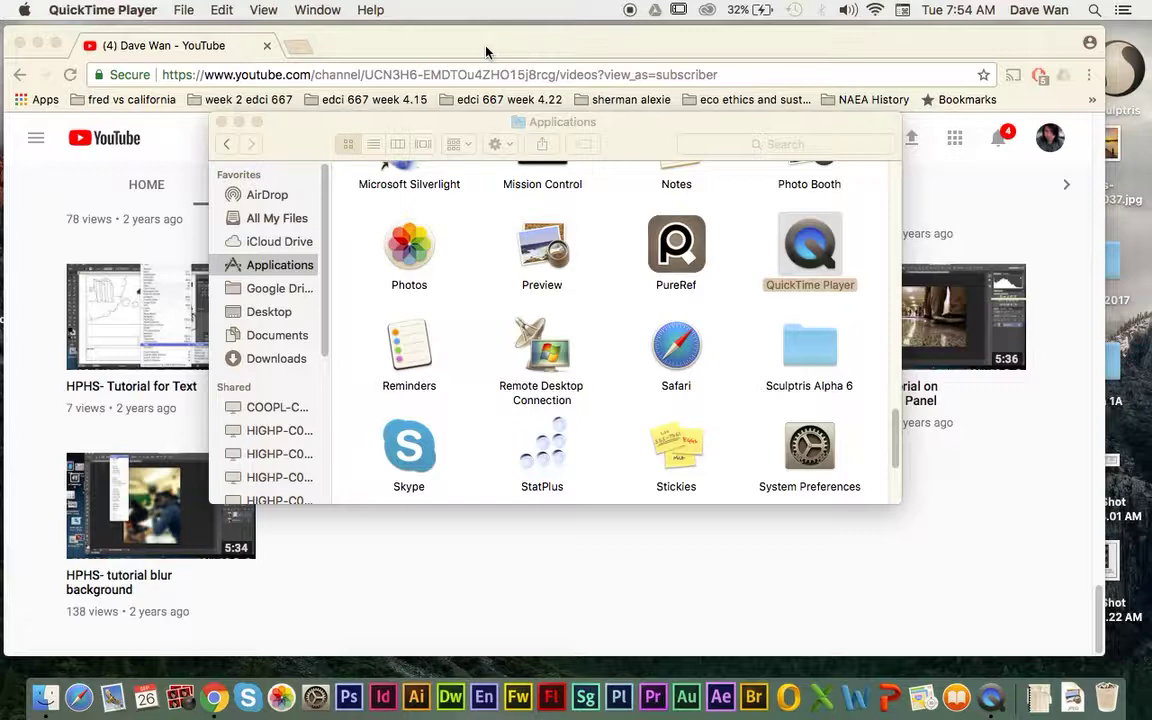
# Close the Finder window and open google.com in a new Chrome tab.
pyautogui.click(221, 121)
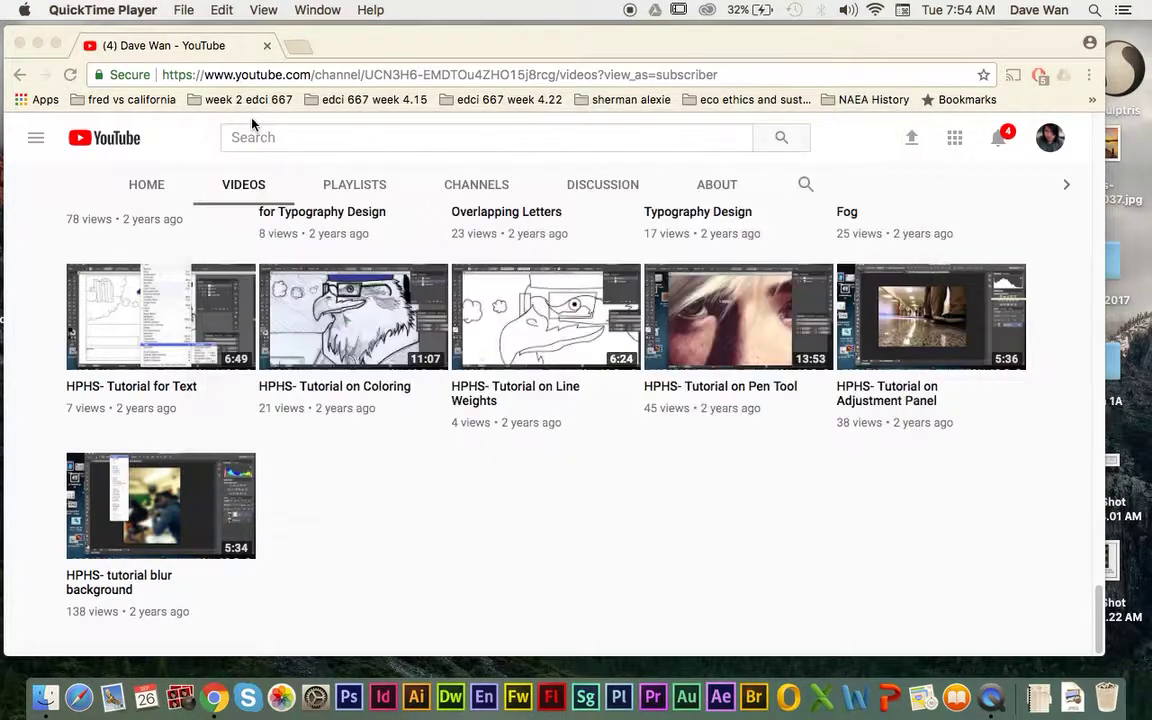
pyautogui.click(297, 46)
pyautogui.write('google')
pyautogui.press('Return')
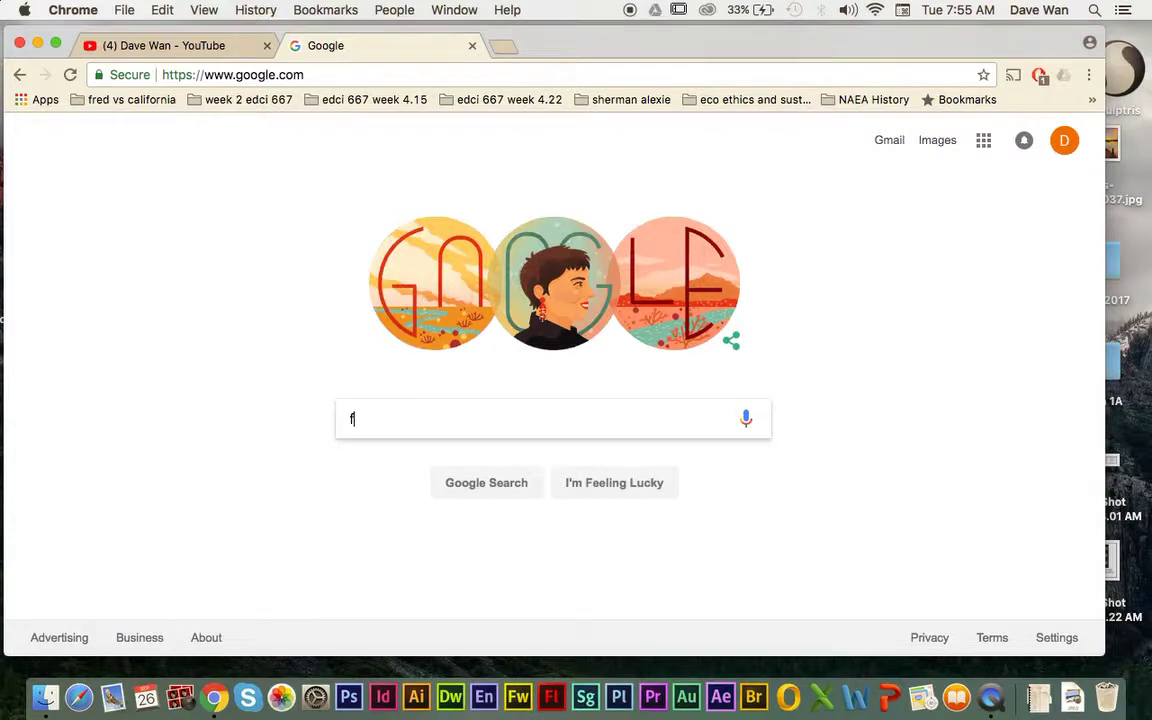
# Search Google for 'flamingo'.
pyautogui.write('fla')
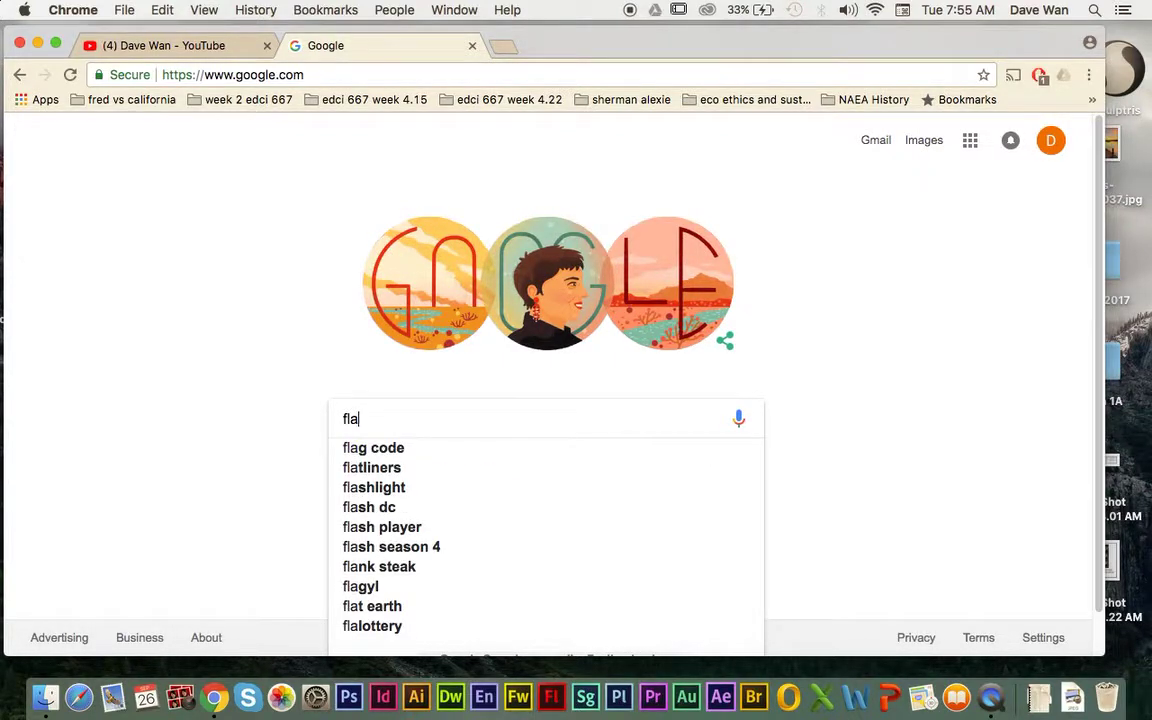
pyautogui.press('BackSpace')
pyautogui.press('BackSpace')
pyautogui.press('BackSpace')
pyautogui.write('flamingo')
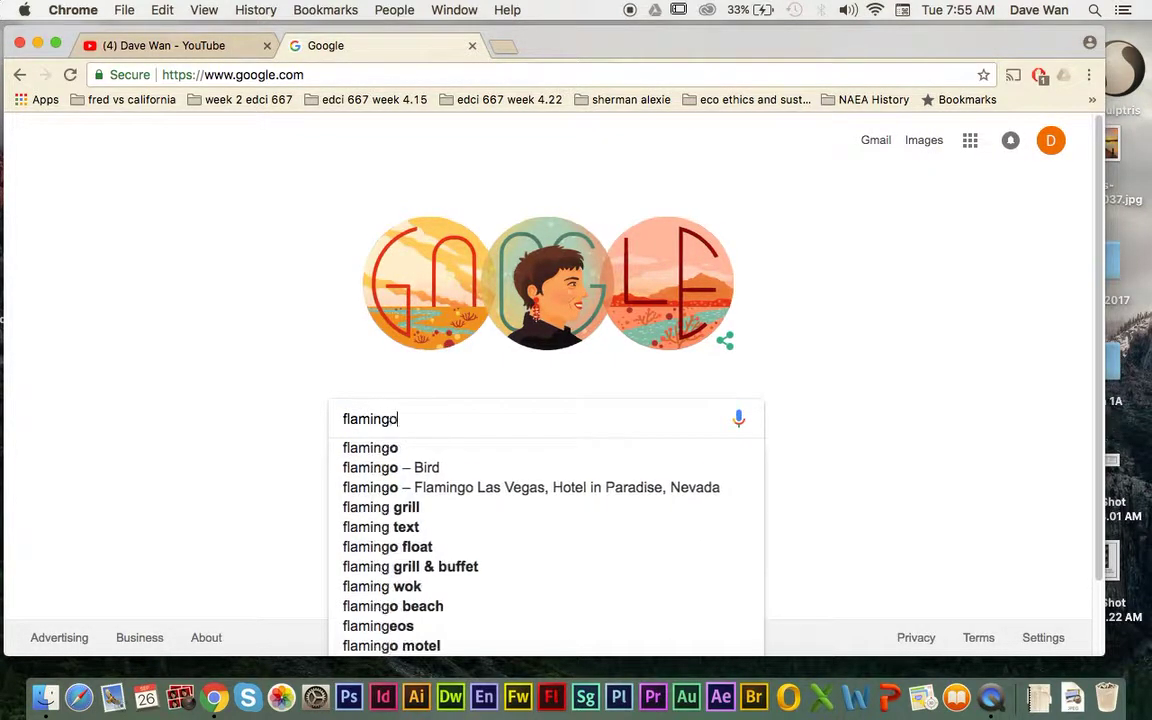
pyautogui.press('Return')
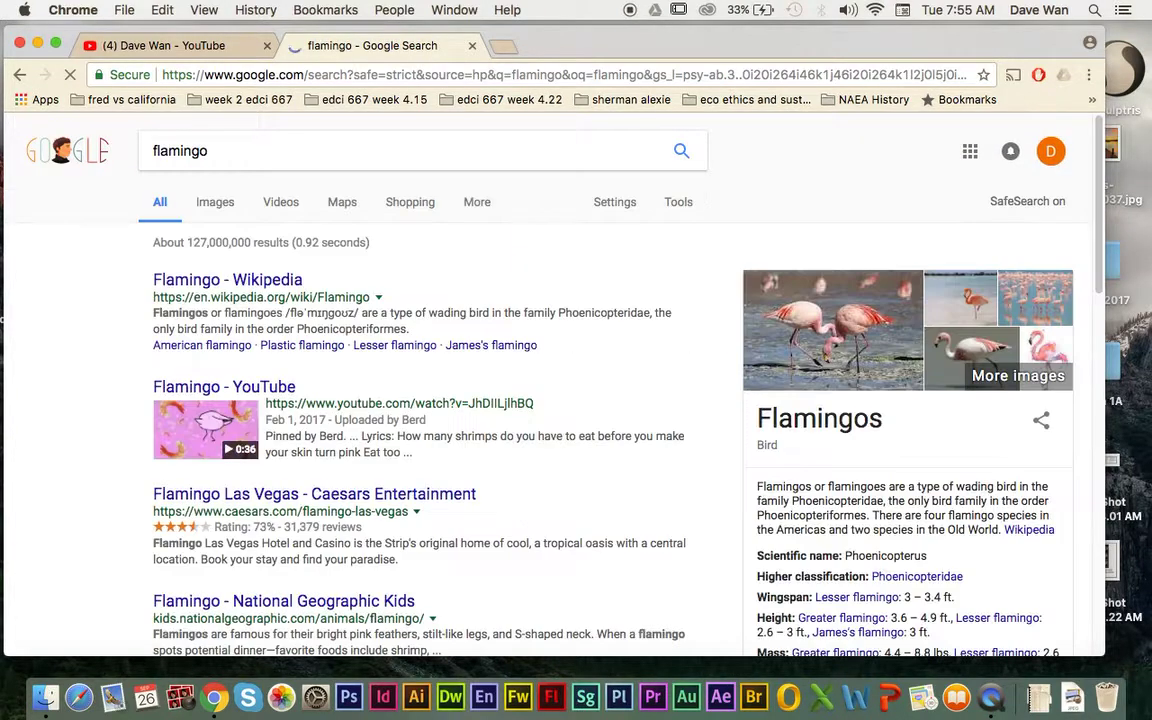
# Switch to image results and preview the first flamingo photo.
pyautogui.click(220, 203)
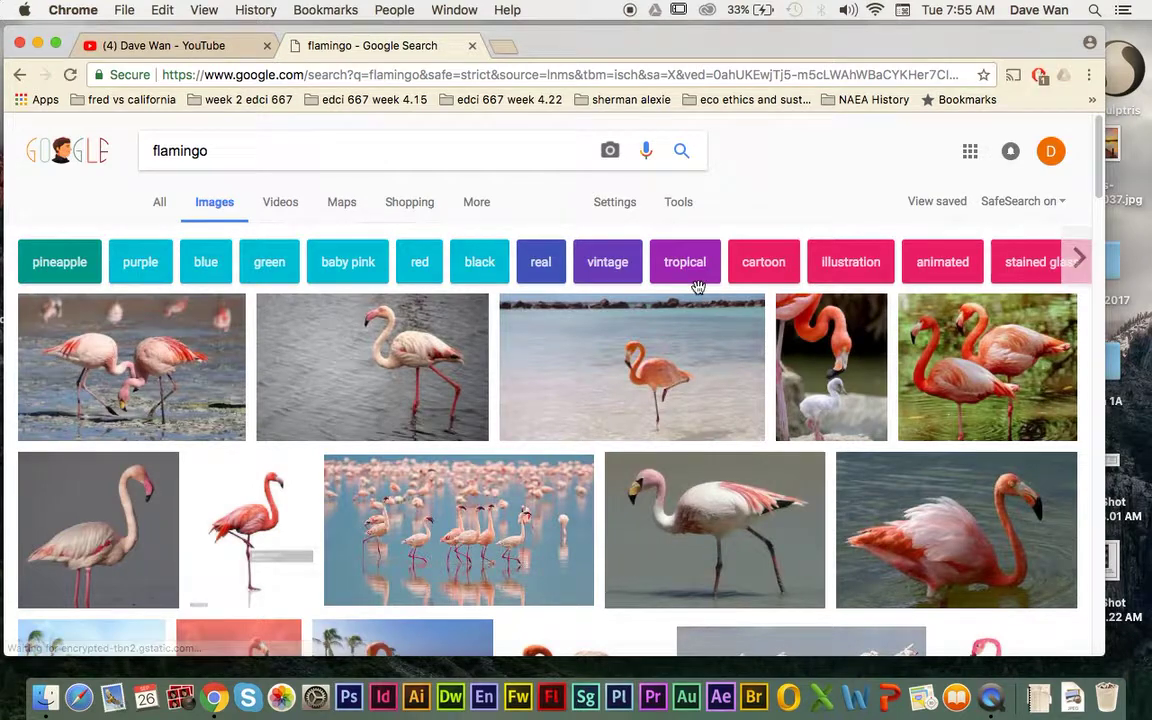
pyautogui.click(160, 358)
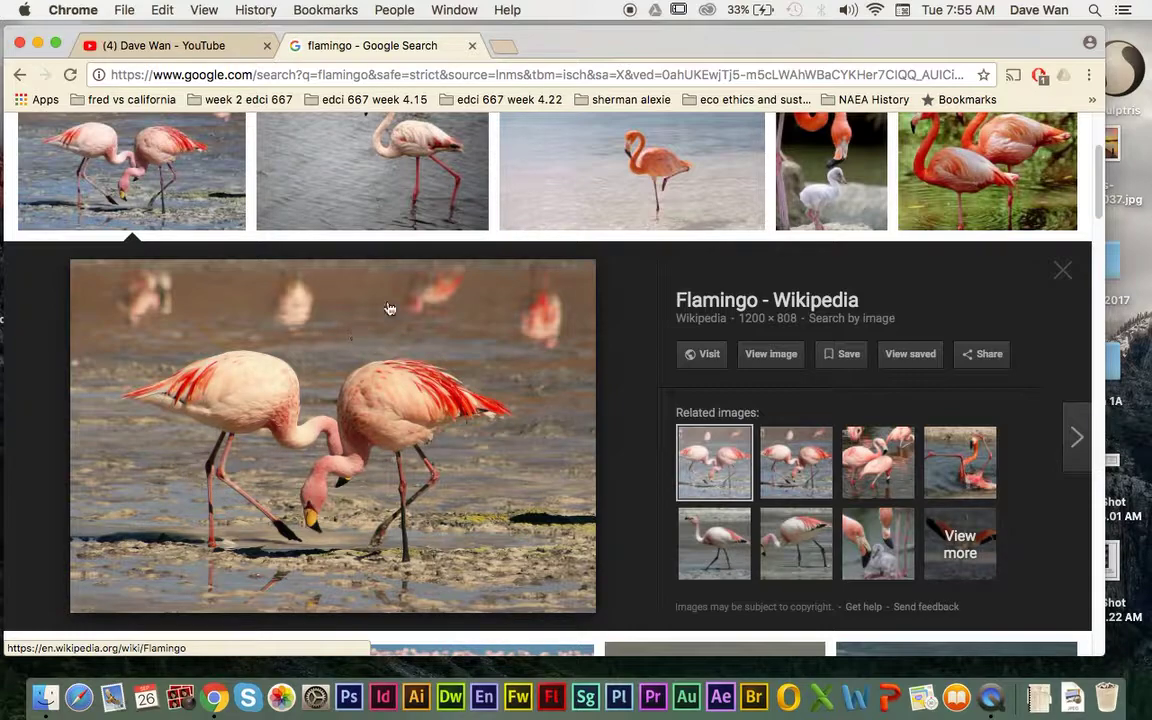
pyautogui.click(1062, 272)
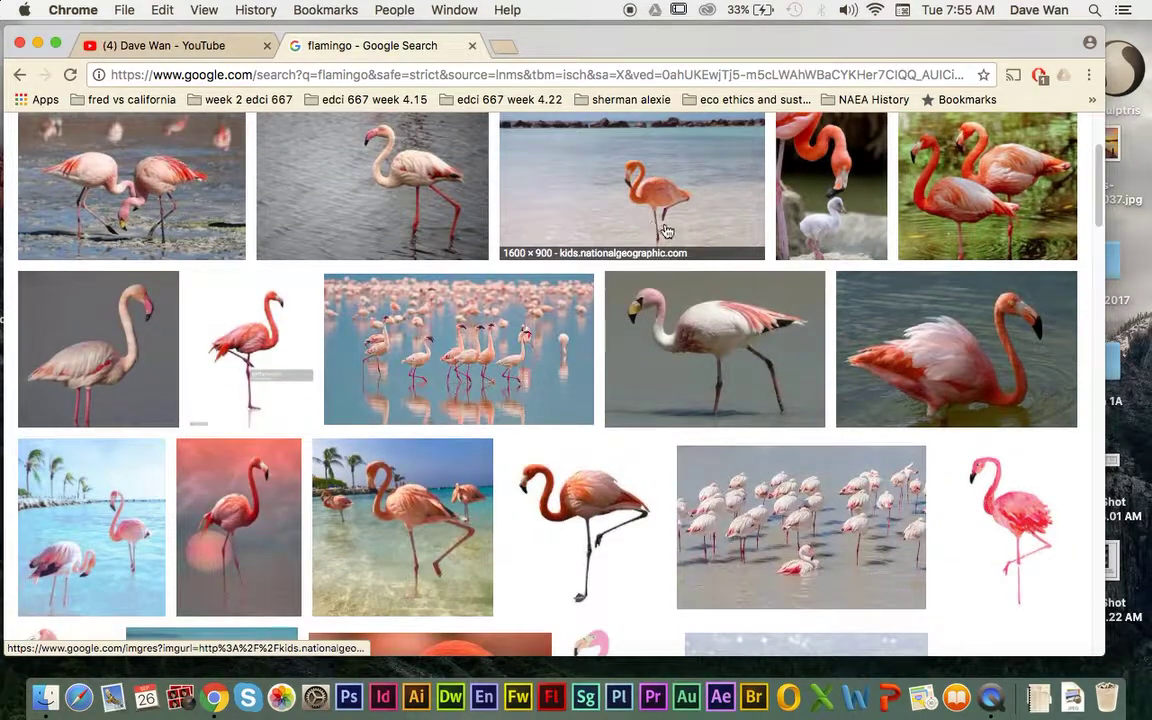
pyautogui.scroll(-3, 664, 268)
pyautogui.scroll(4, 660, 270)
pyautogui.scroll(-2, 660, 270)
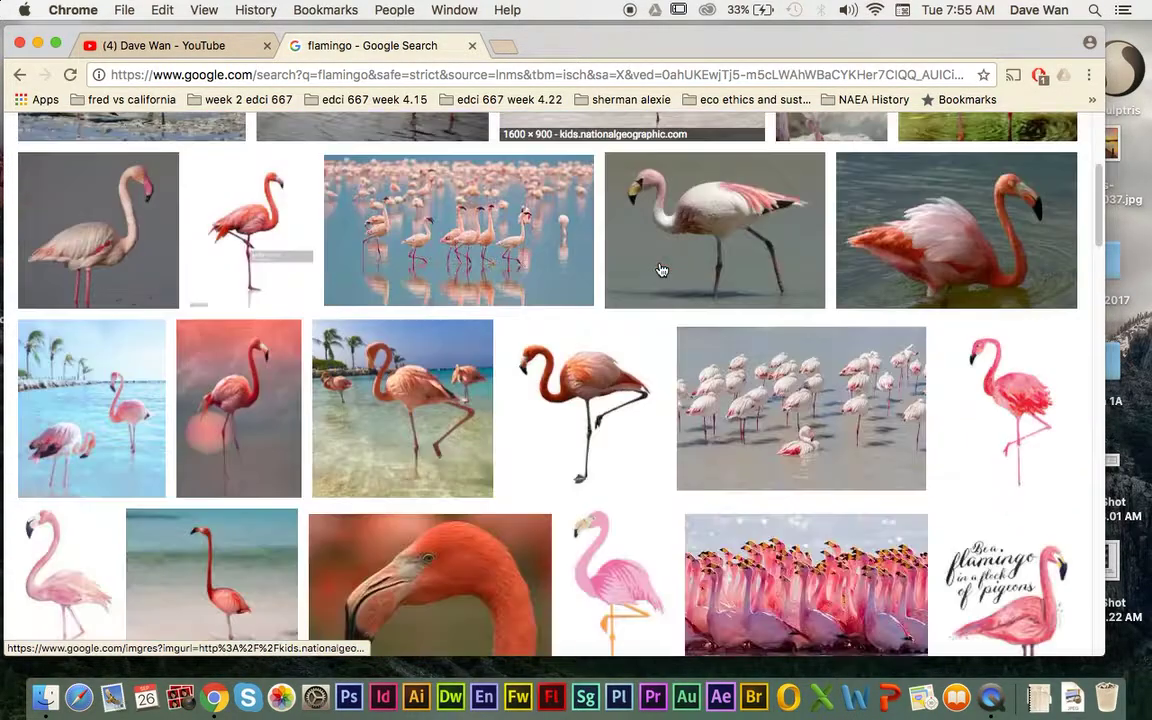
# Preview the flock-of-flamingos and American flamingo photos.
pyautogui.click(471, 272)
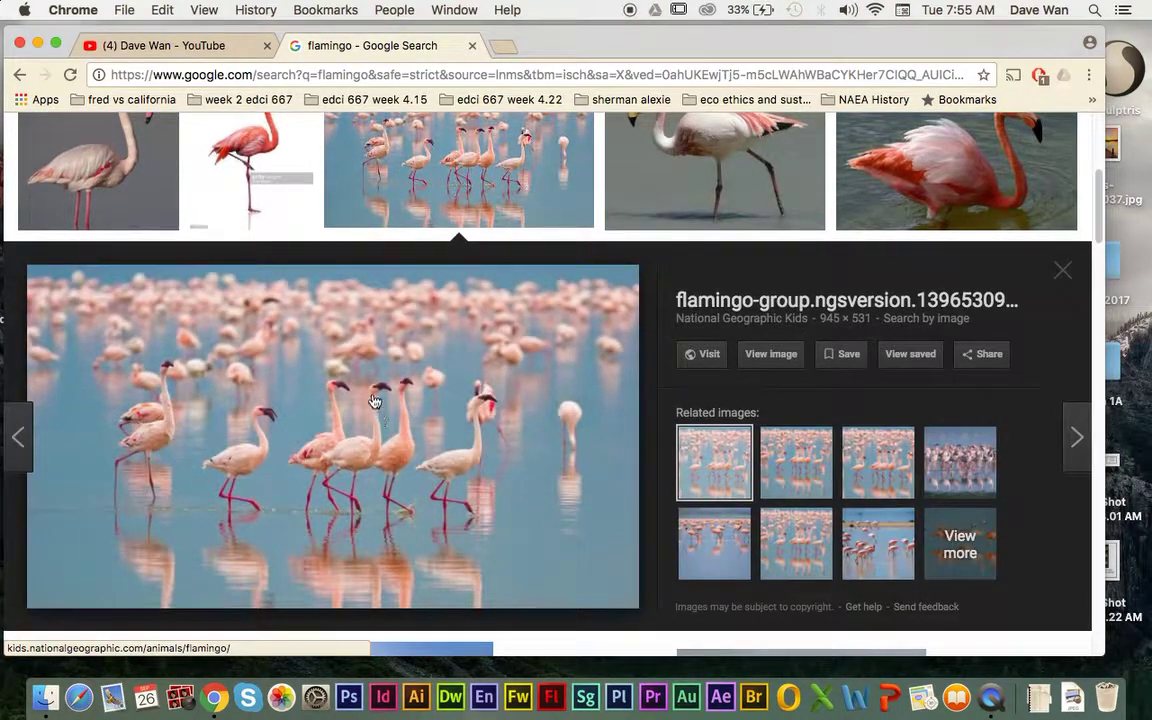
pyautogui.click(1062, 270)
pyautogui.click(1052, 255)
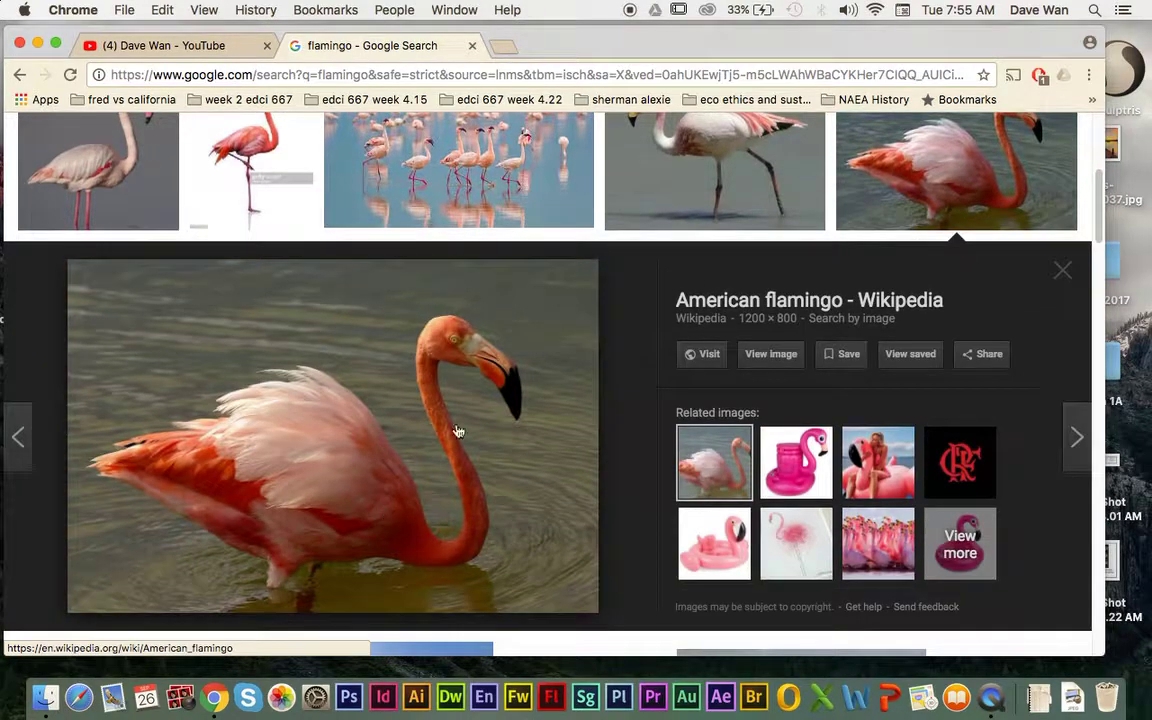
pyautogui.click(1062, 268)
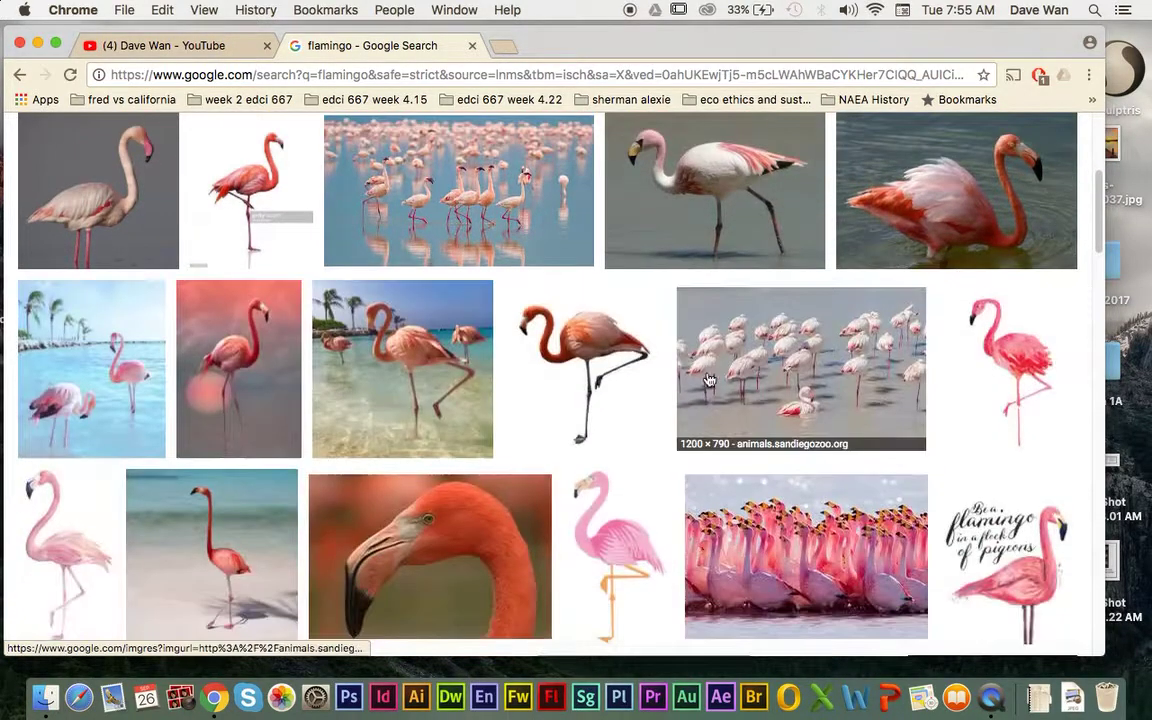
pyautogui.scroll(5, 716, 383)
pyautogui.scroll(-3, 722, 385)
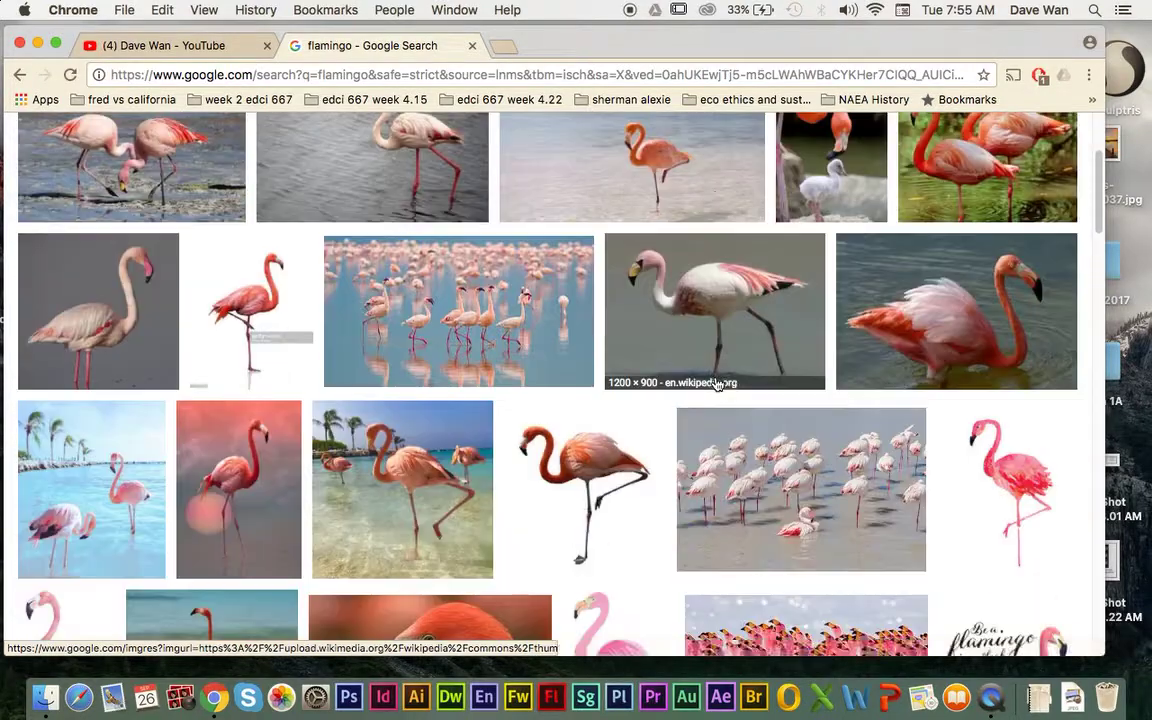
pyautogui.click(870, 350)
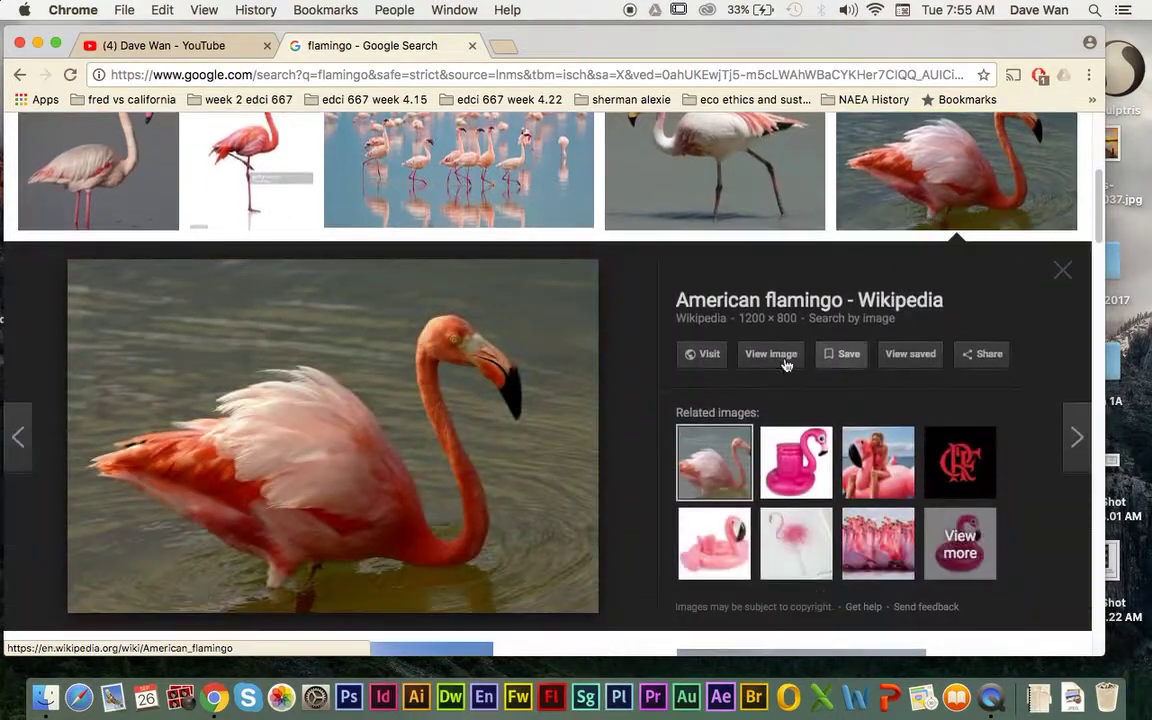
pyautogui.click(1064, 268)
# Preview the Getty Images flamingo on white, then scroll through the image grid.
pyautogui.click(249, 215)
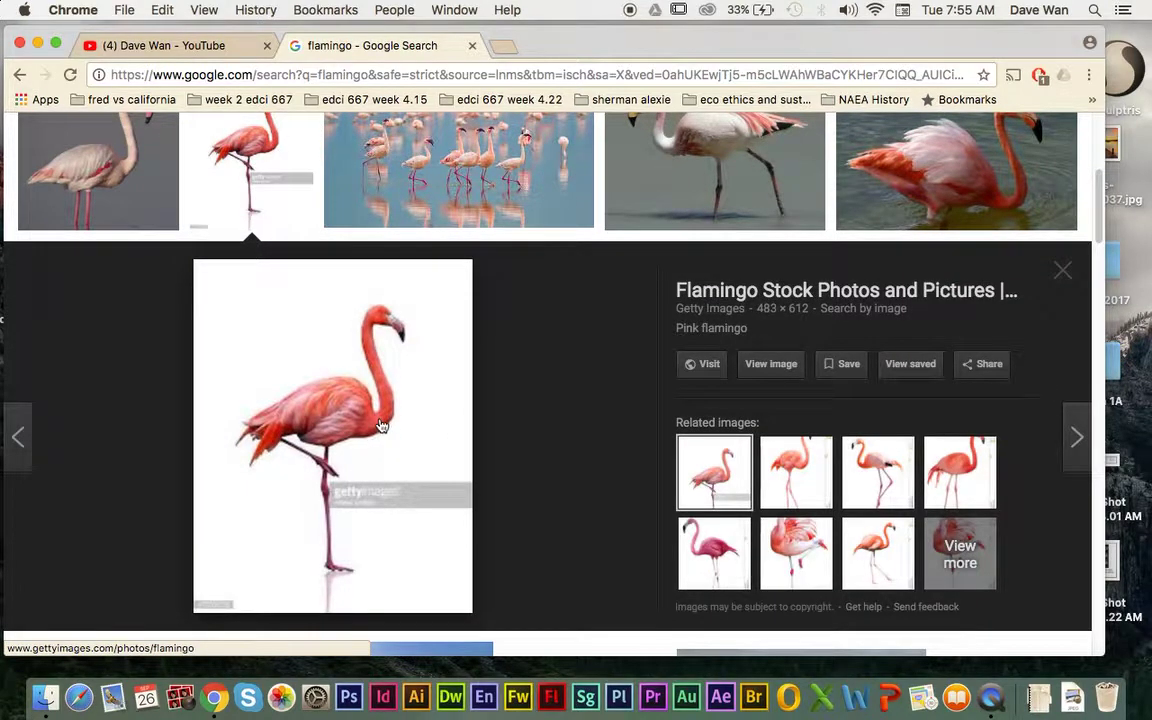
pyautogui.click(1055, 286)
pyautogui.scroll(-5, 565, 375)
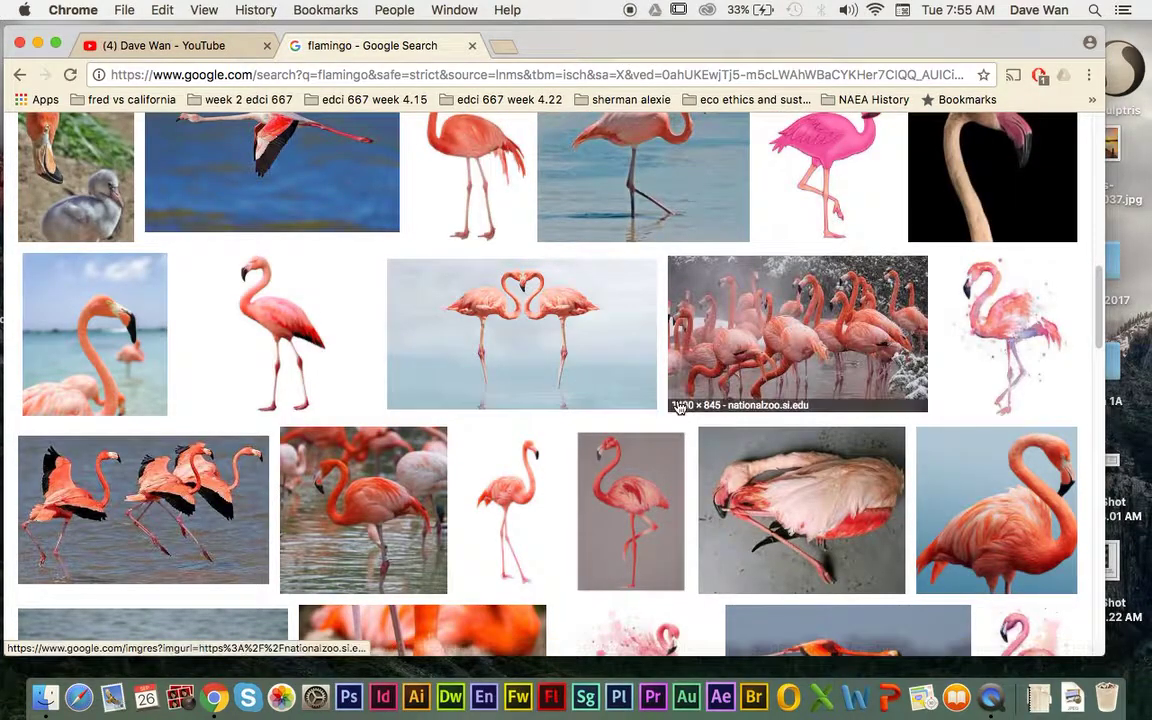
pyautogui.scroll(-8, 688, 445)
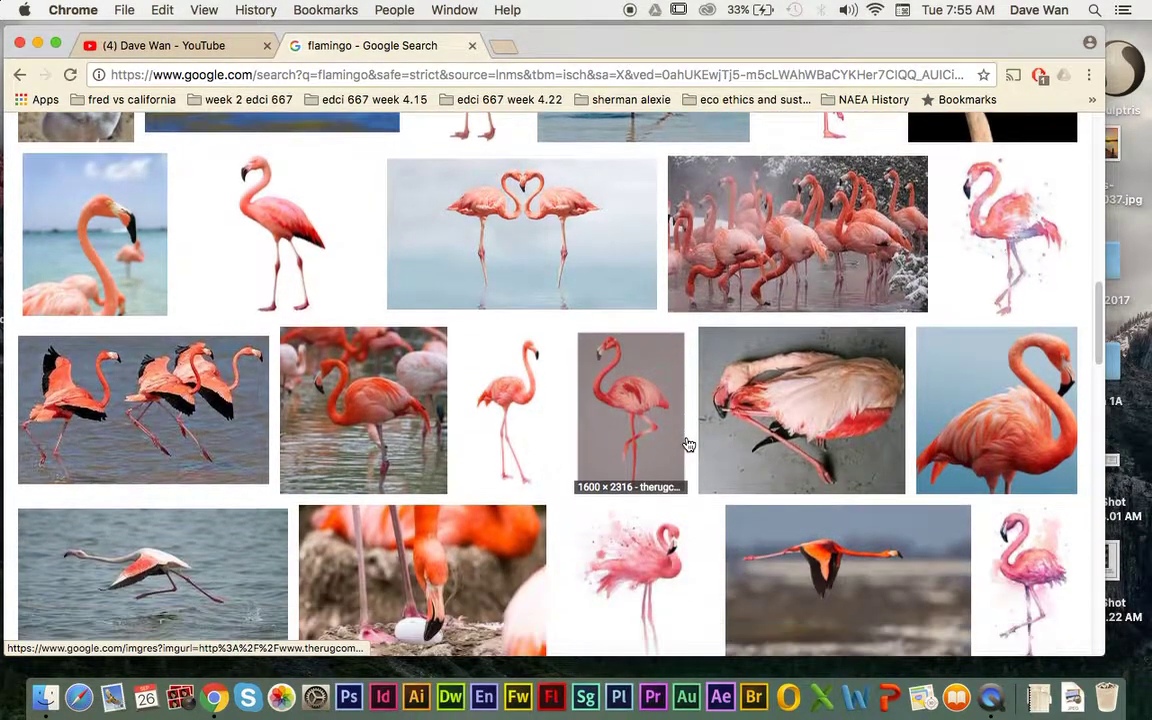
pyautogui.scroll(3, 688, 445)
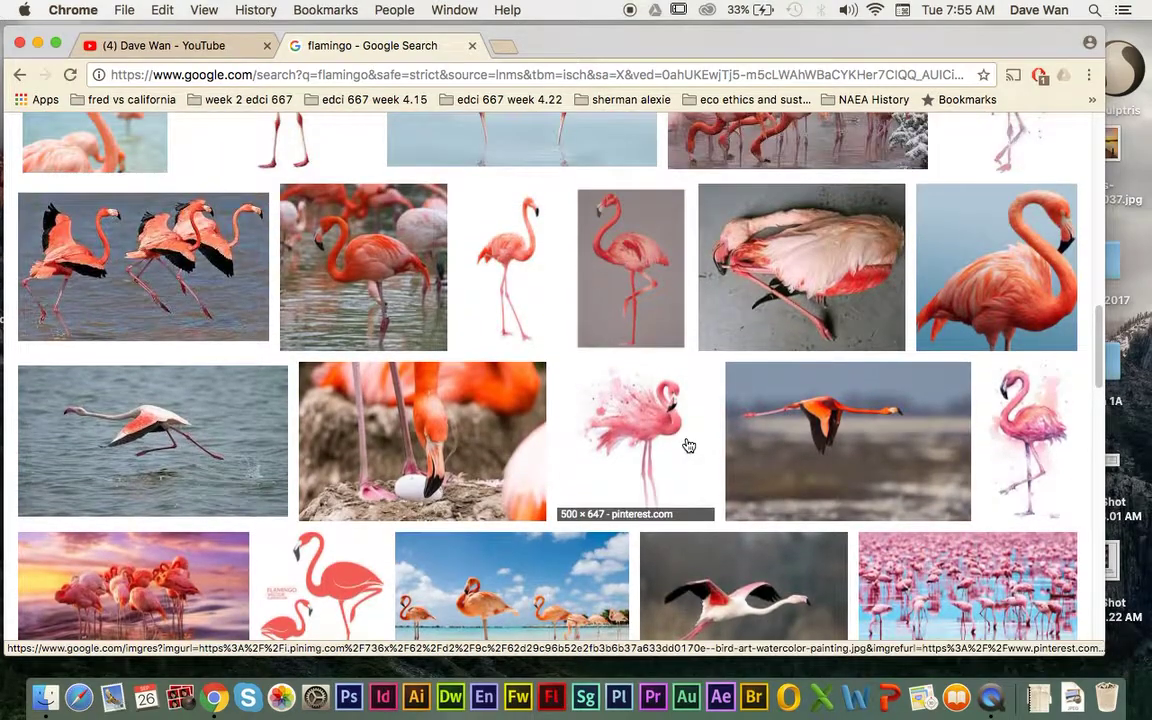
pyautogui.scroll(-6, 688, 445)
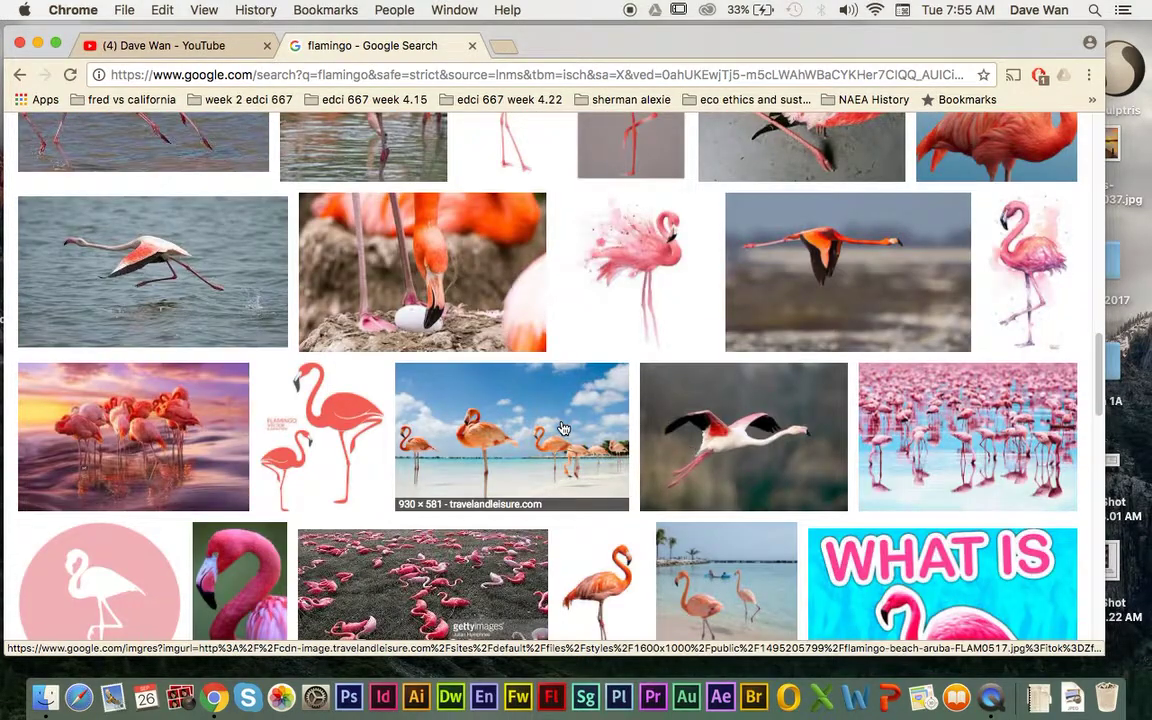
pyautogui.scroll(-6, 563, 428)
pyautogui.scroll(2, 563, 428)
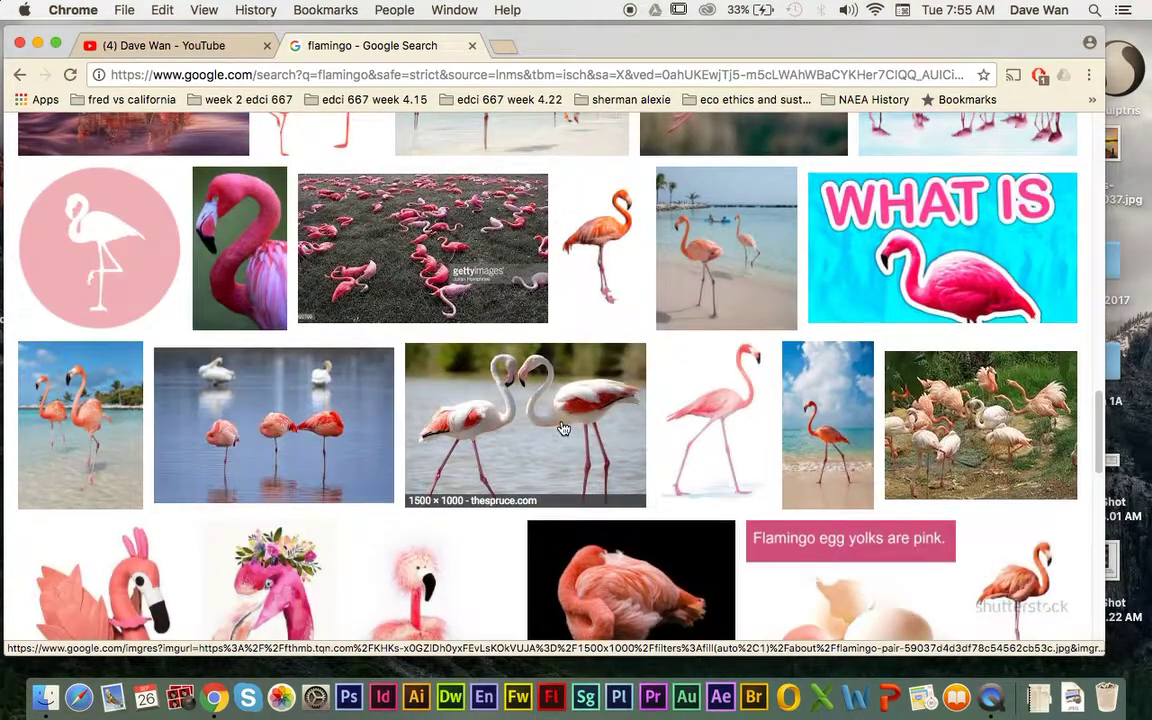
pyautogui.scroll(-8, 563, 428)
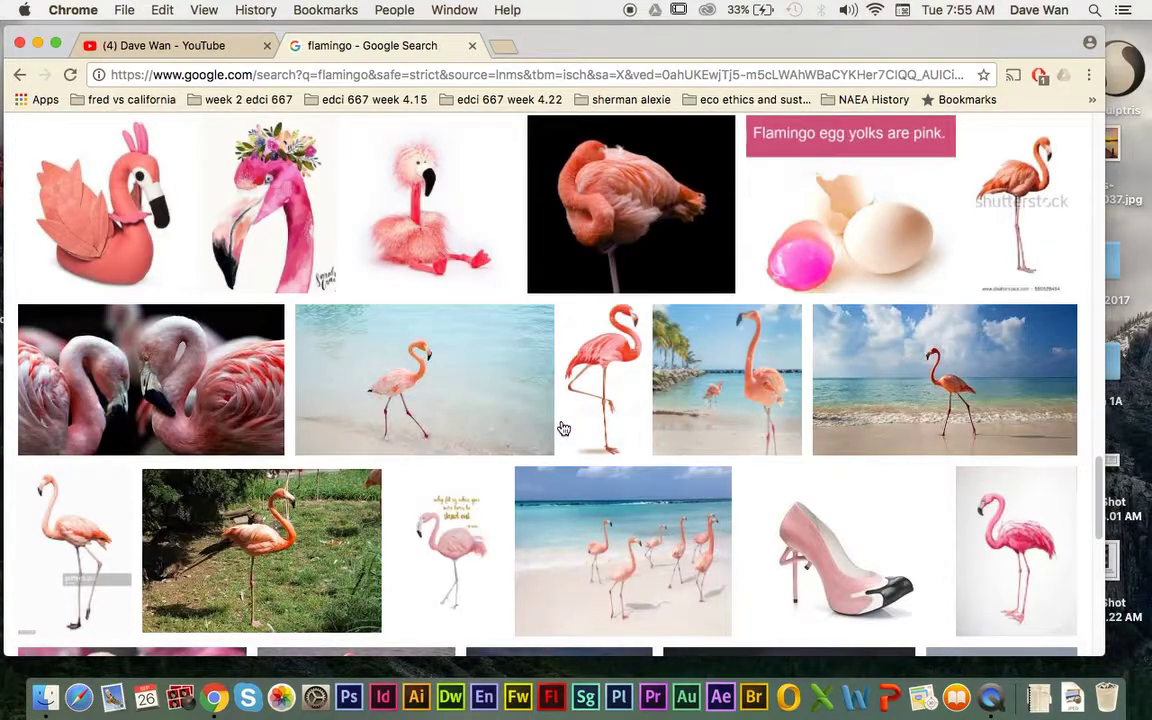
pyautogui.scroll(-4, 563, 428)
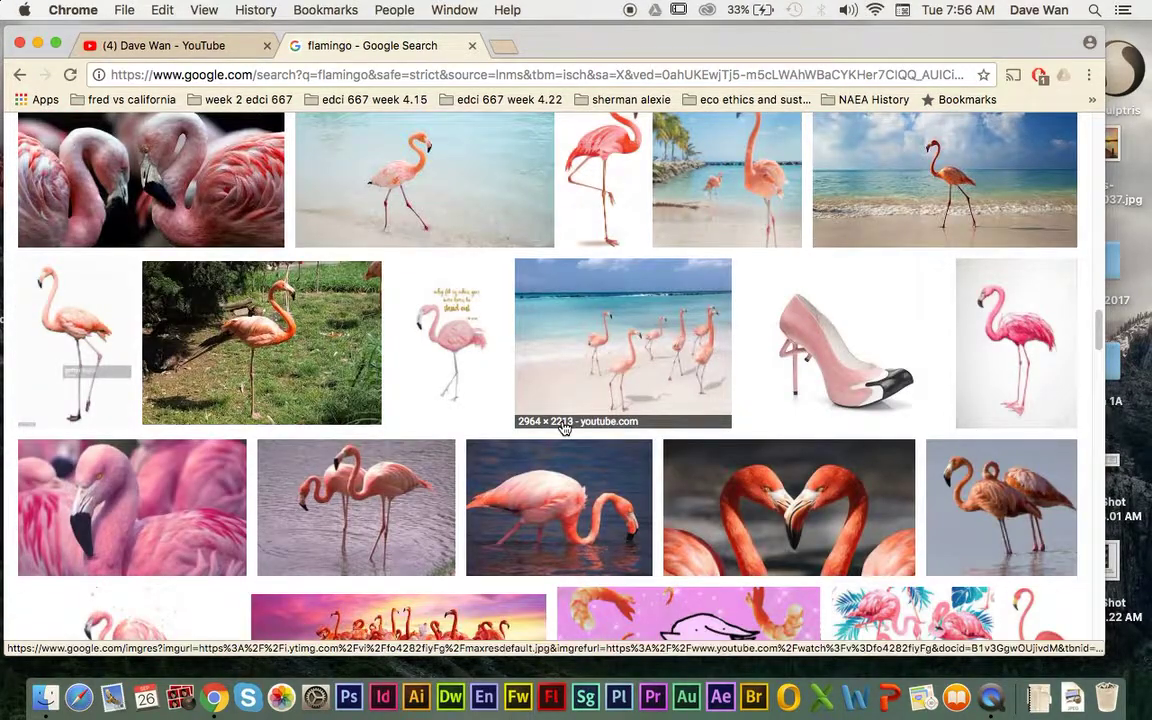
pyautogui.scroll(3, 565, 428)
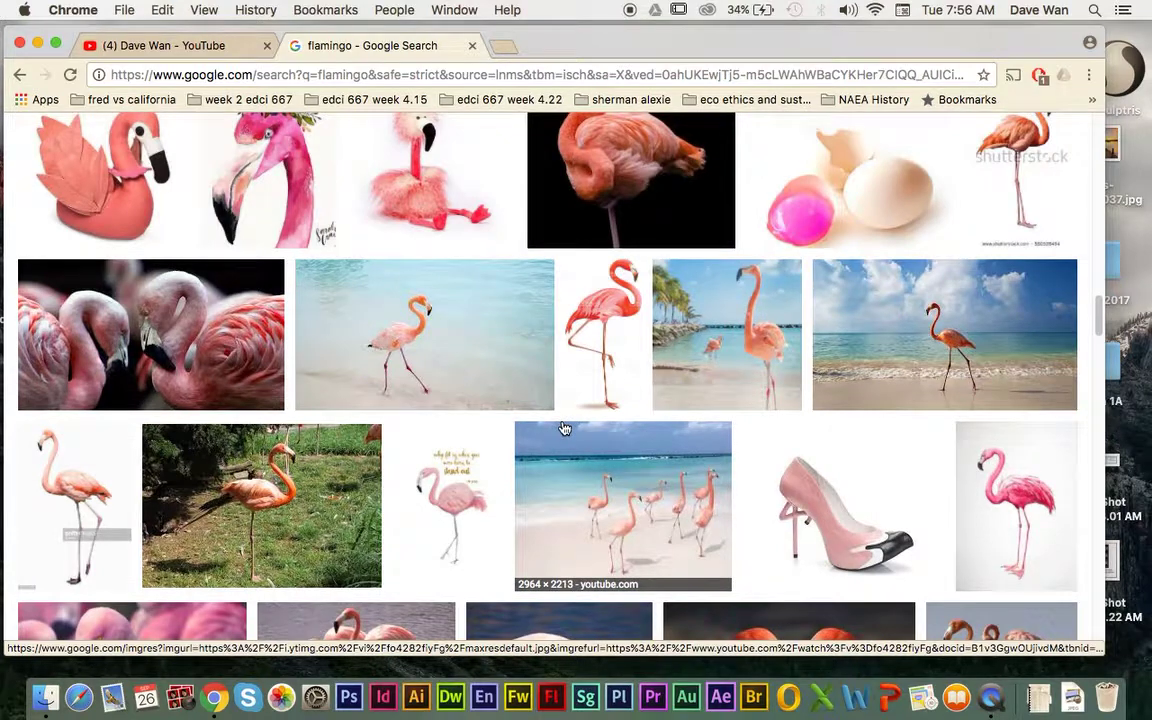
# Cycle through related beach flamingo images until the lone walking flamingo (1100 × 618) is shown large.
pyautogui.click(848, 362)
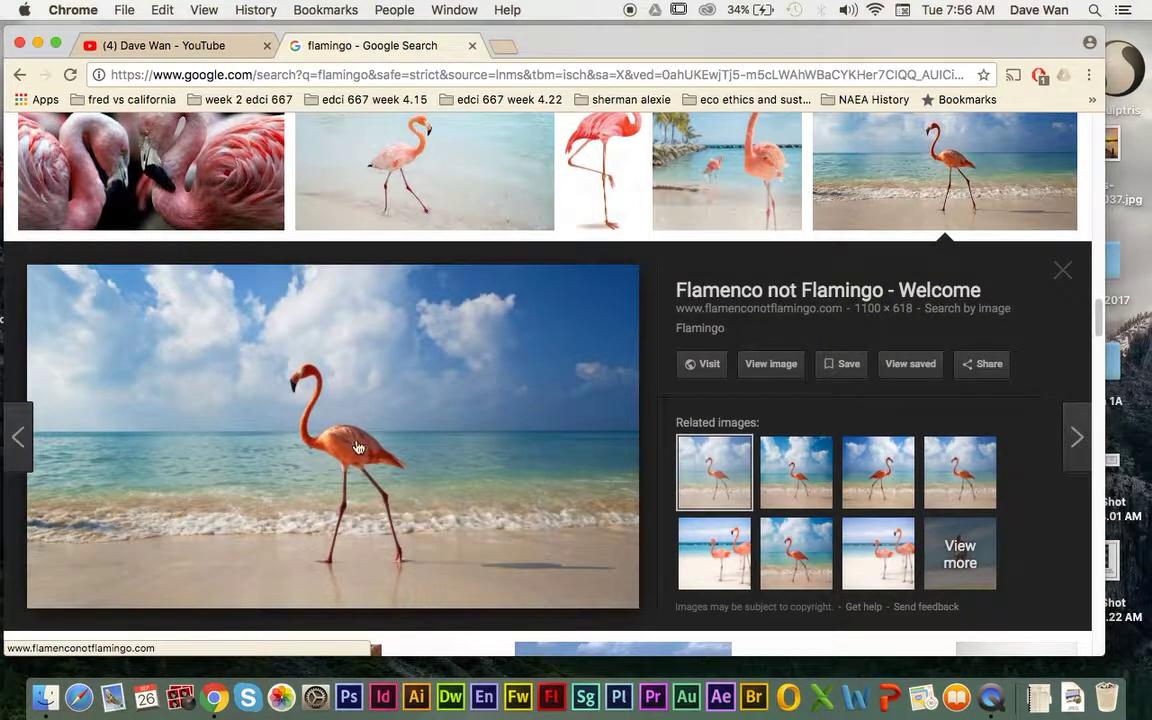
pyautogui.click(806, 486)
pyautogui.click(868, 487)
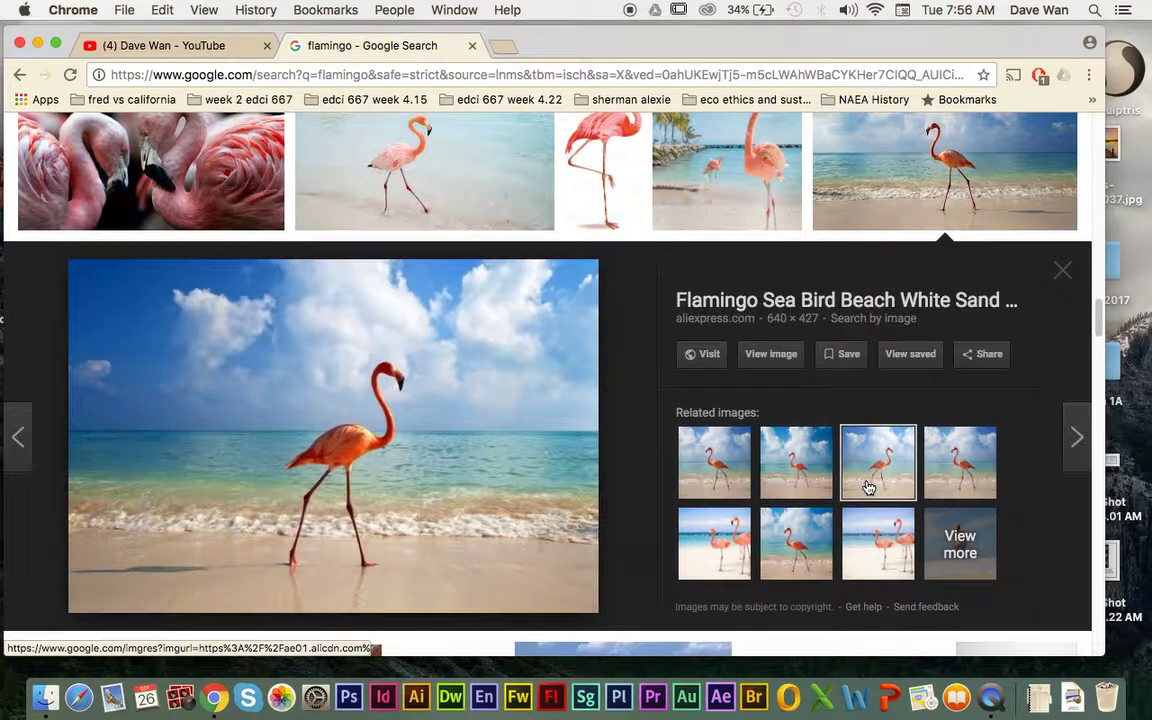
pyautogui.click(928, 478)
pyautogui.click(712, 561)
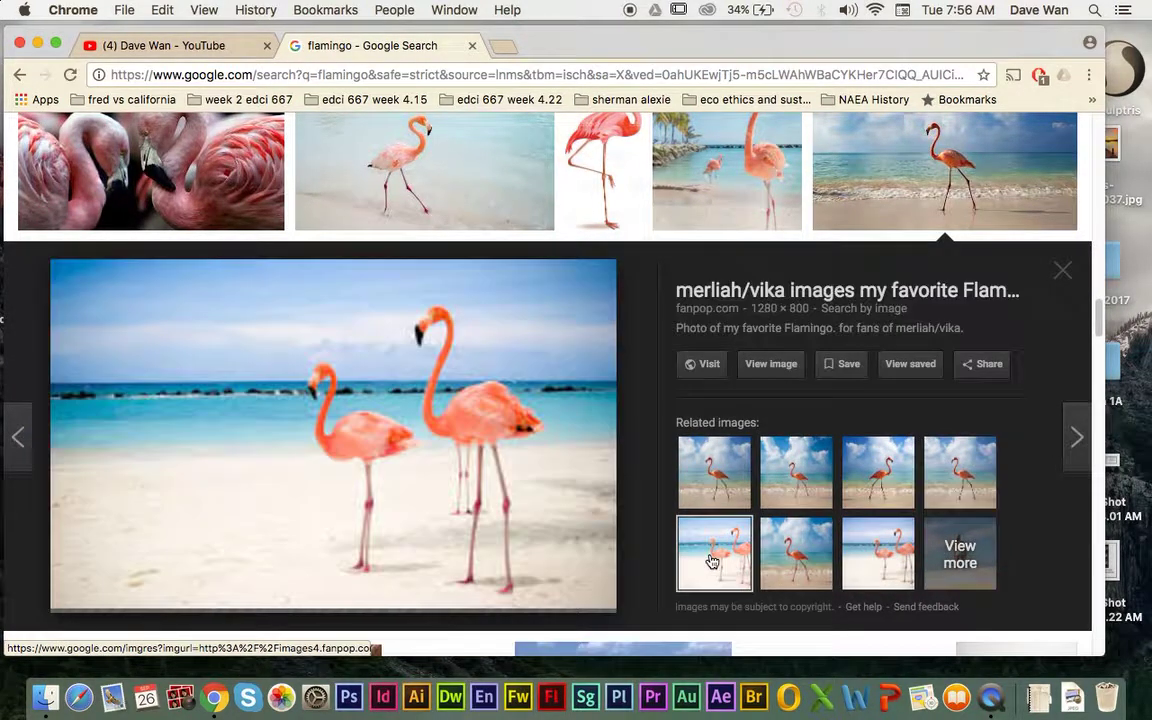
pyautogui.click(795, 556)
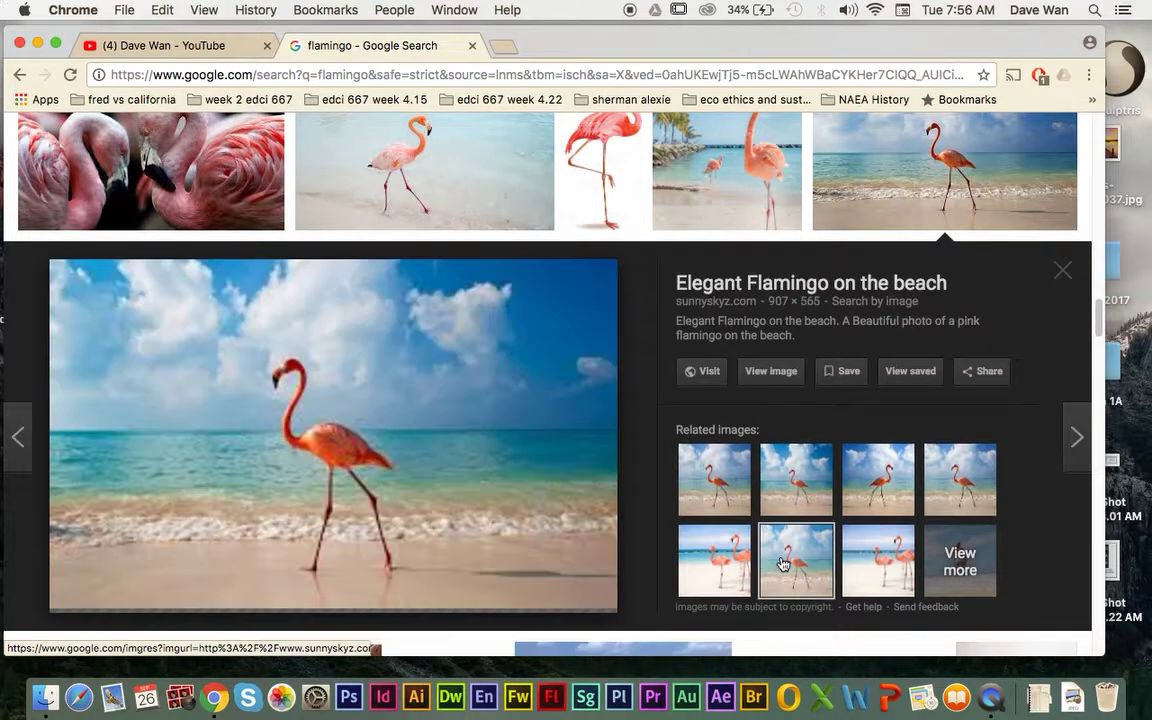
pyautogui.click(849, 563)
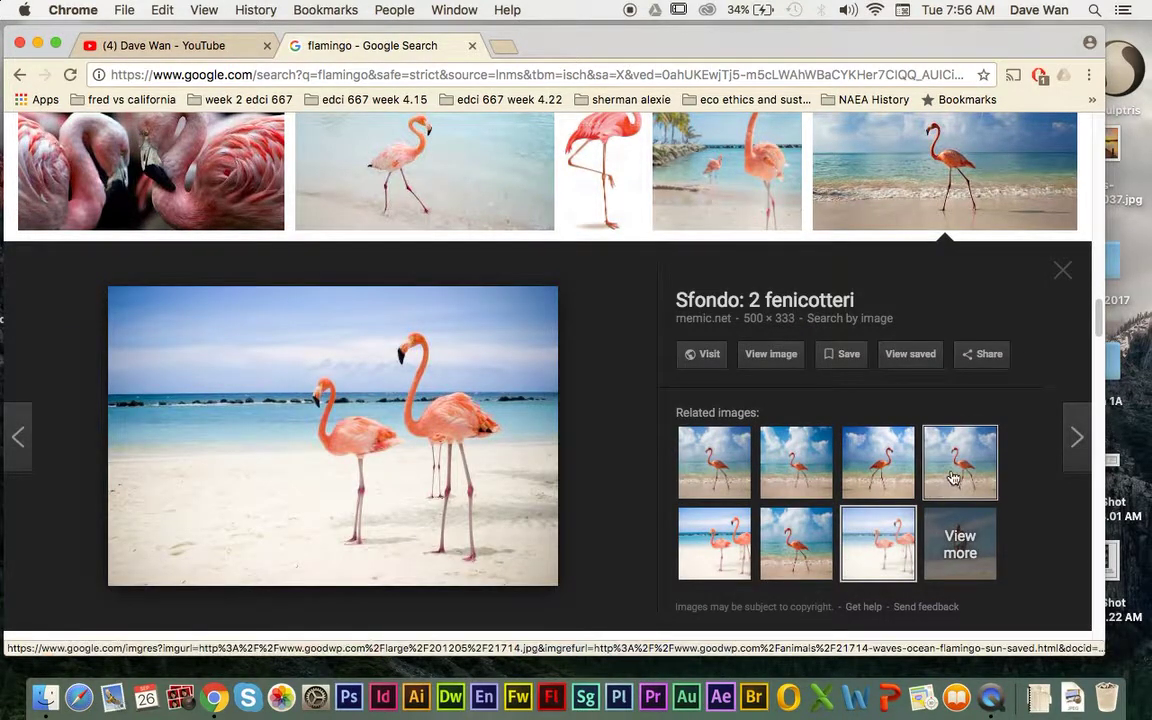
pyautogui.click(787, 482)
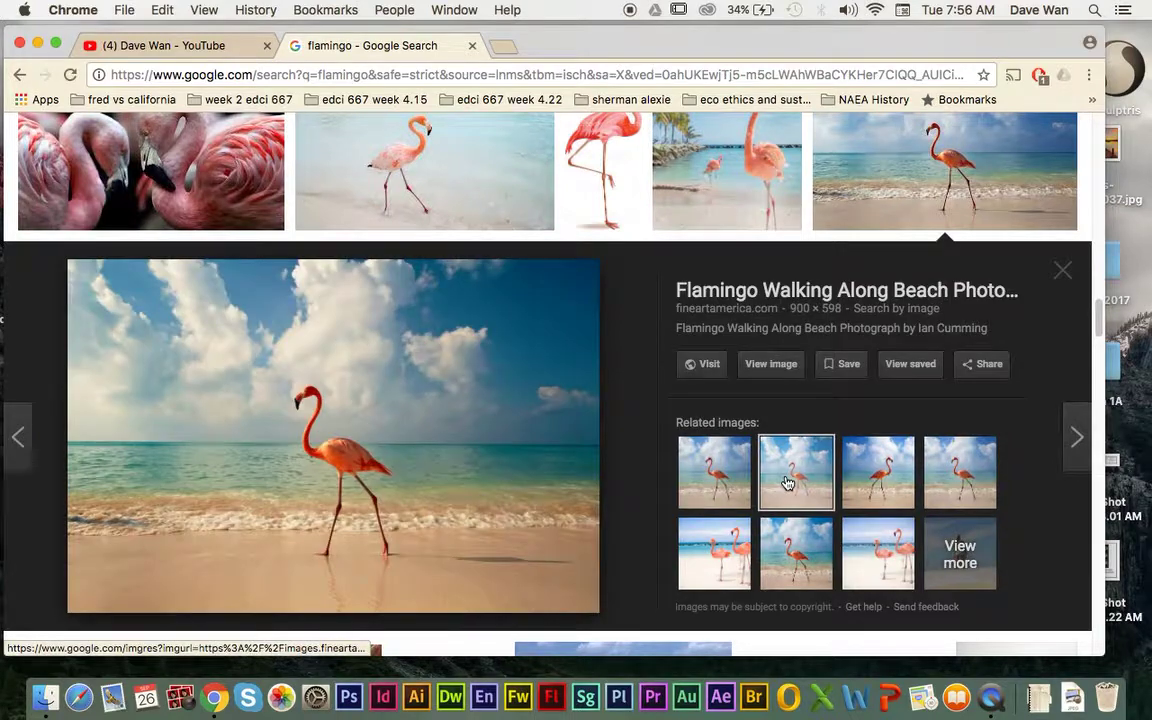
pyautogui.click(714, 472)
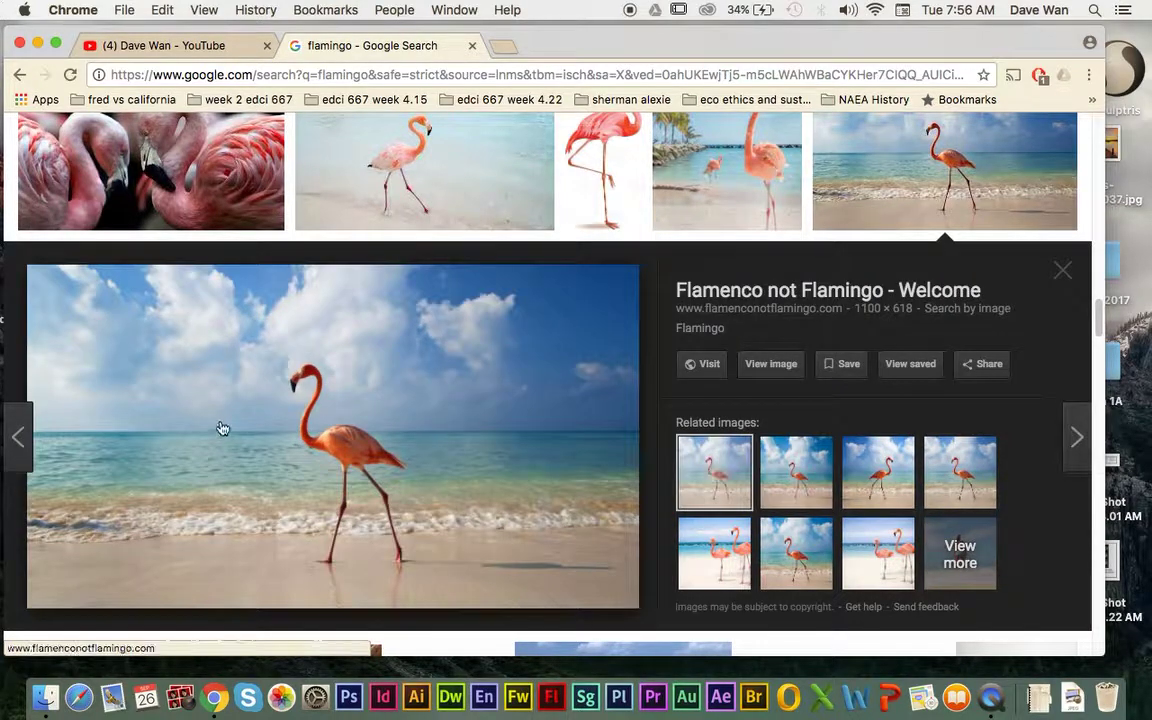
# Open the desktop project folder and save the walking-flamingo photo into it as 9787029_orig.jpg.
pyautogui.moveTo(62, 40); pyautogui.dragTo(508, 40)
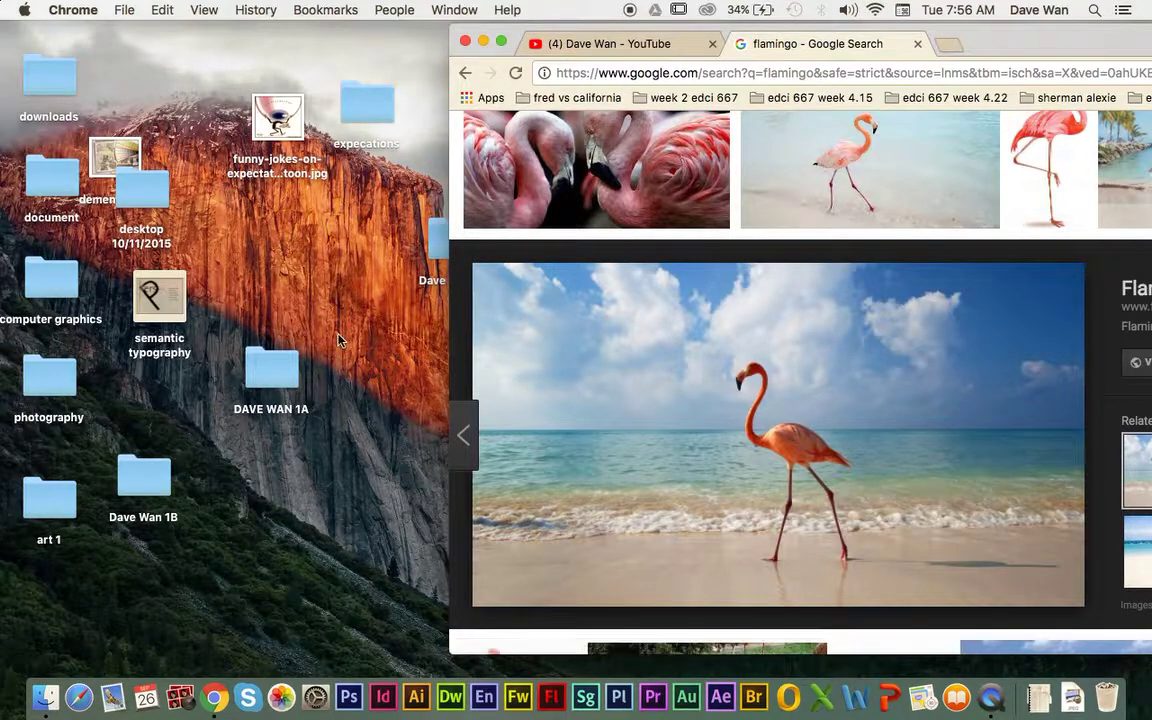
pyautogui.click(366, 322)
pyautogui.doubleClick(292, 408)
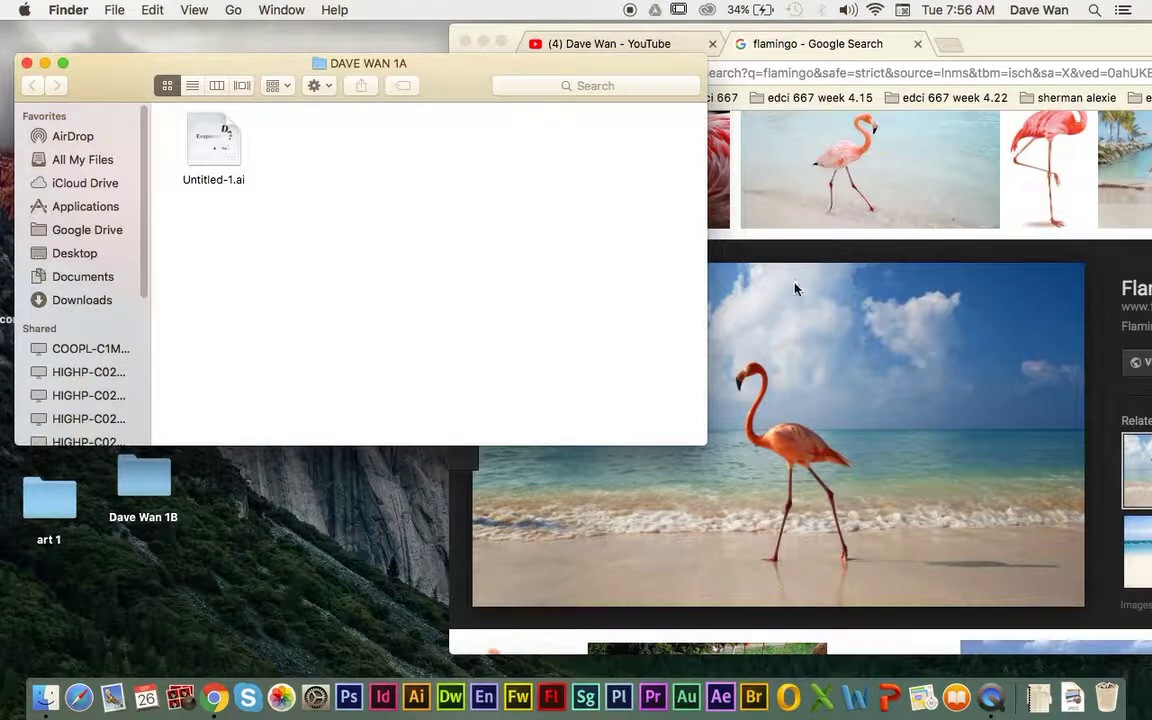
pyautogui.click(795, 289)
pyautogui.moveTo(558, 321); pyautogui.dragTo(312, 255)
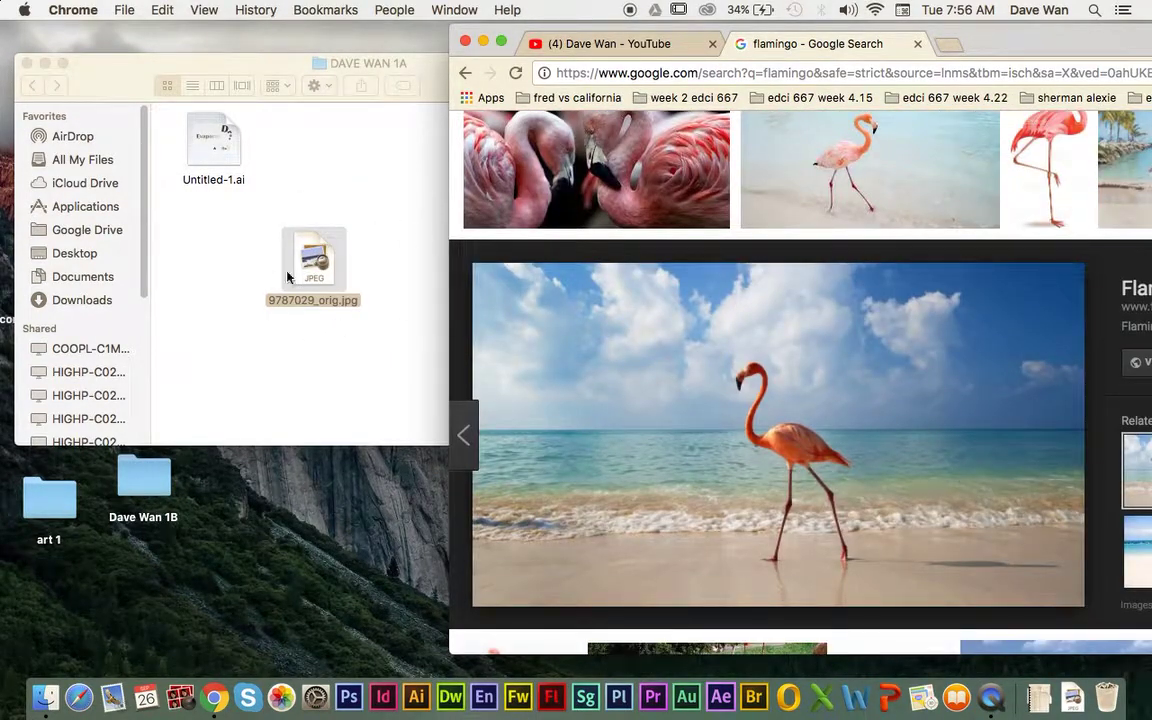
# Maximize Chrome and preview the 123RF palm-beach flamingo photo.
pyautogui.doubleClick(727, 35)
pyautogui.click(1066, 270)
pyautogui.click(747, 228)
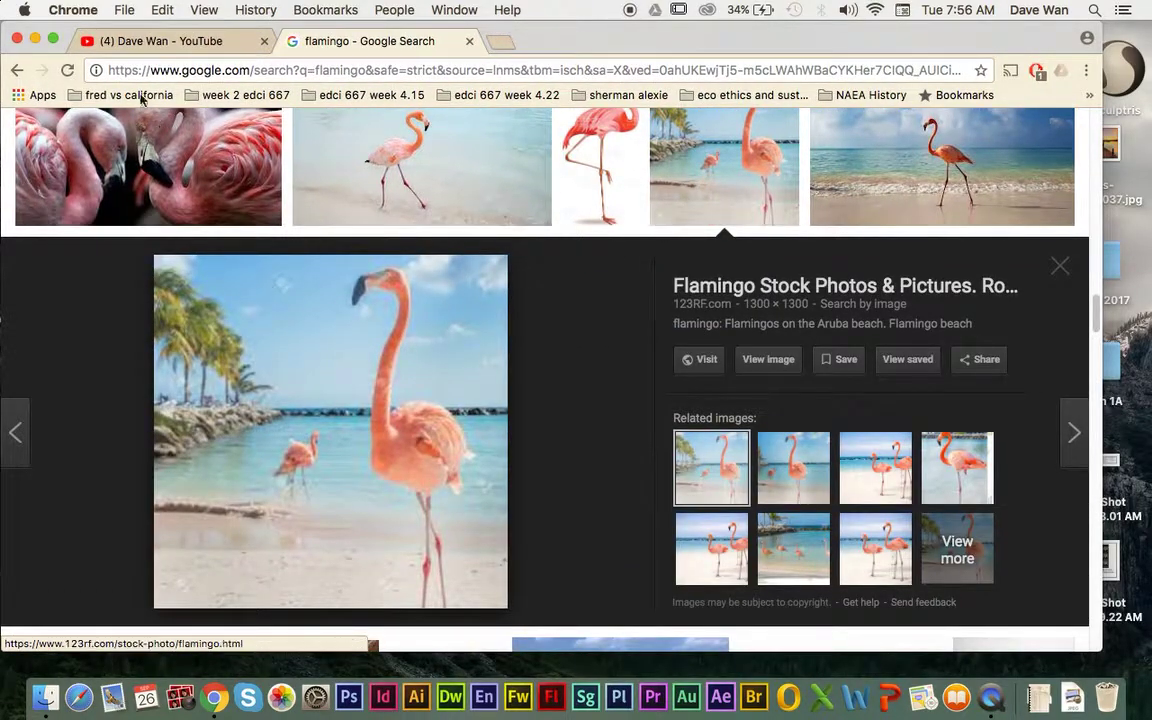
# Save the palm-beach flamingo photo into the folder as images.jpg and inspect it enlarged.
pyautogui.click(53, 38)
pyautogui.moveTo(747, 383); pyautogui.dragTo(437, 247)
pyautogui.click(437, 247)
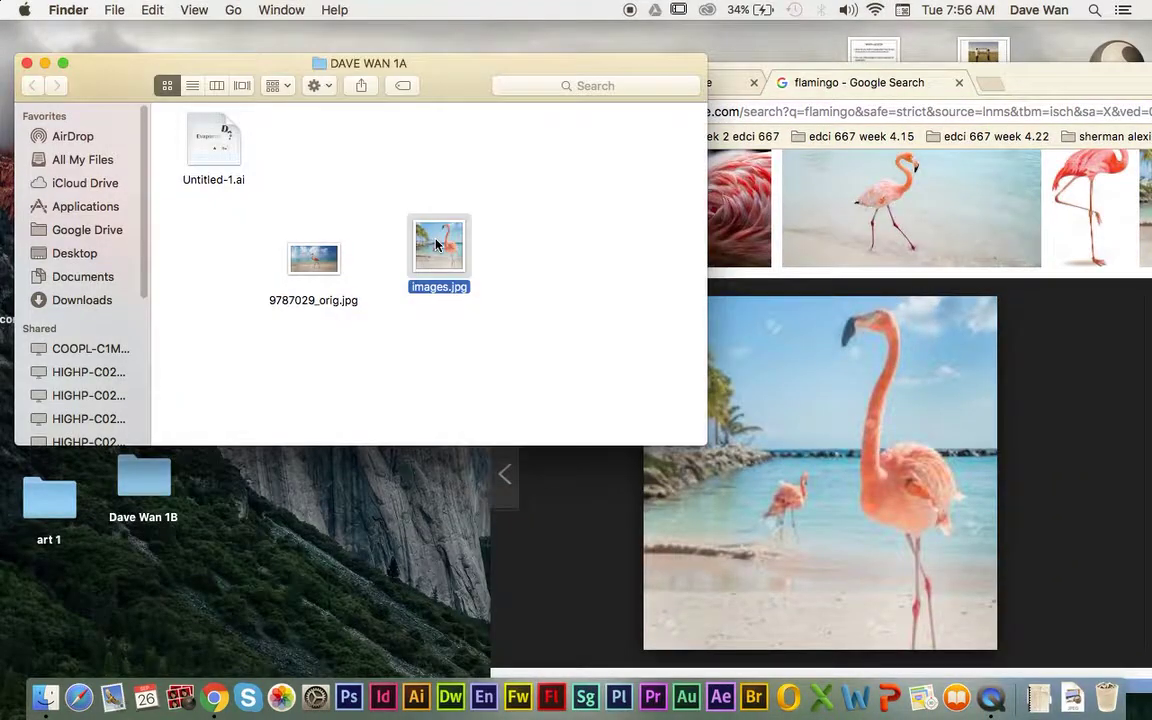
pyautogui.doubleClick(437, 247)
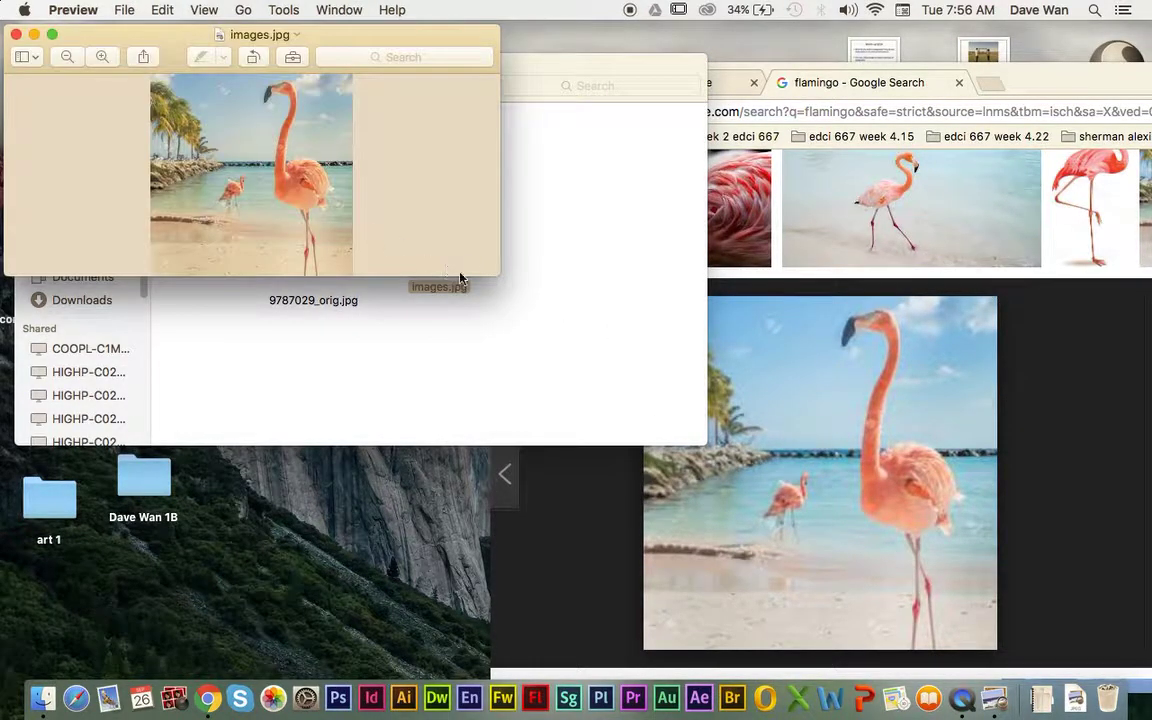
pyautogui.moveTo(496, 271); pyautogui.dragTo(902, 579)
# Try the full-size palm-beach photo in a new tab, then close it and images.jpg.
pyautogui.click(1069, 484)
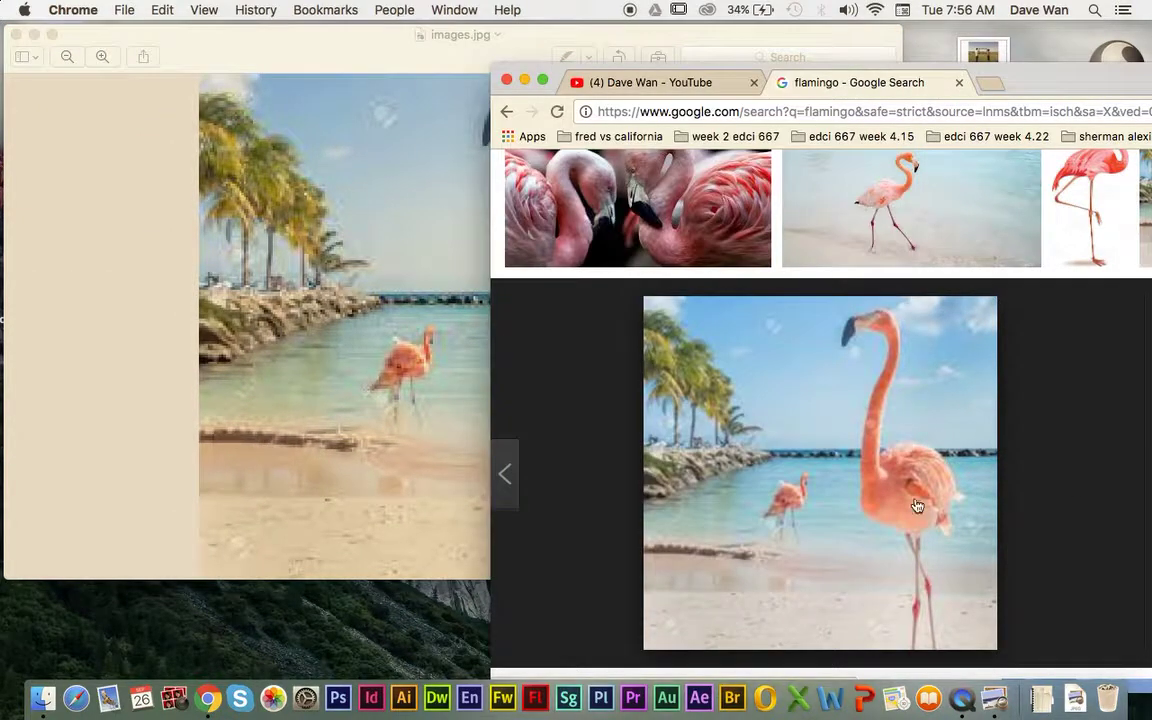
pyautogui.click(111, 153)
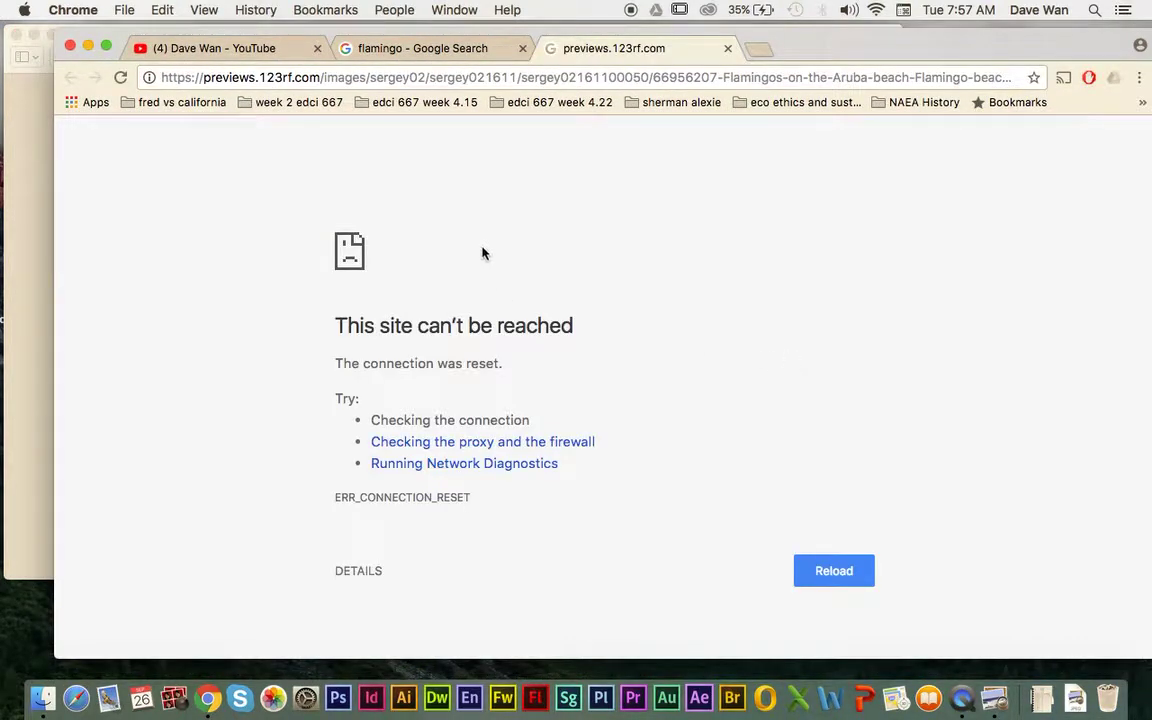
pyautogui.click(727, 49)
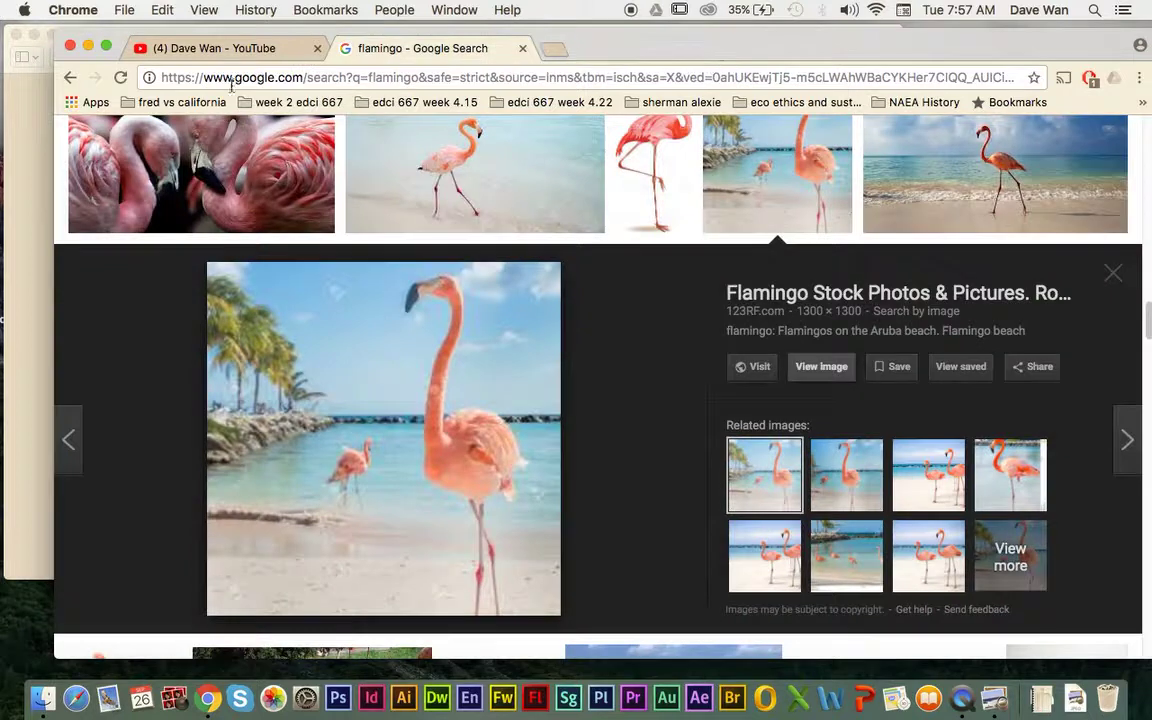
pyautogui.click(5, 140)
pyautogui.click(15, 27)
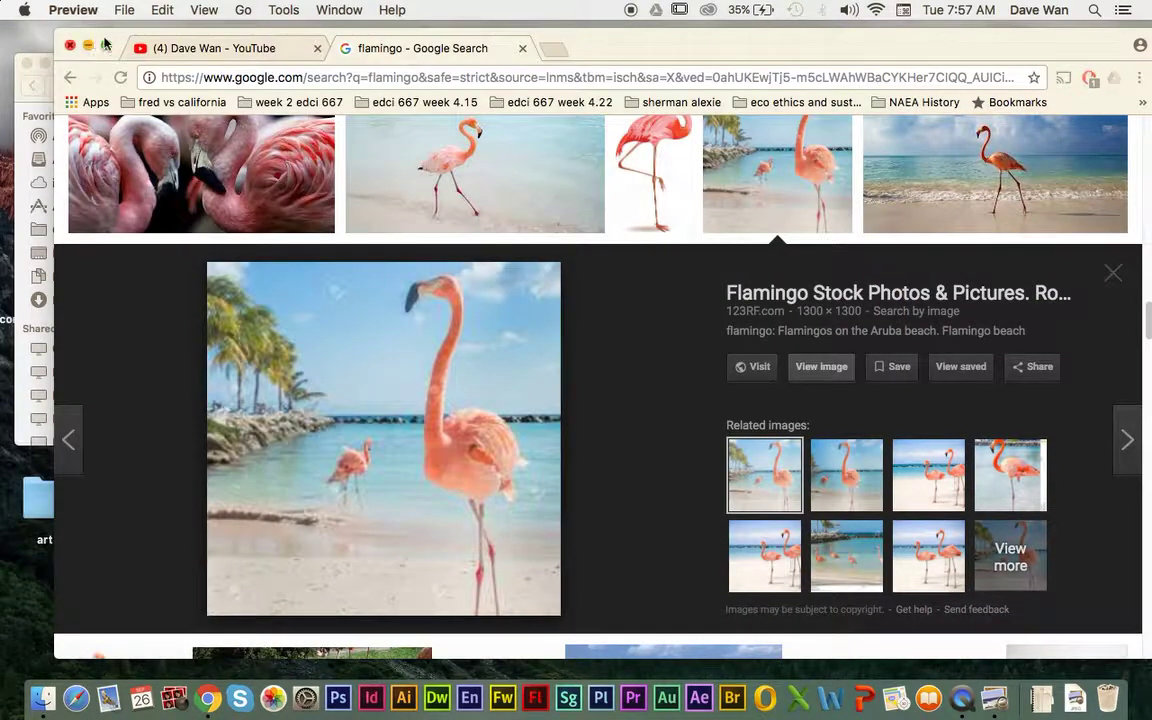
# Drag images.jpg from the project folder to the Trash.
pyautogui.moveTo(108, 42); pyautogui.dragTo(344, 62)
pyautogui.click(230, 205)
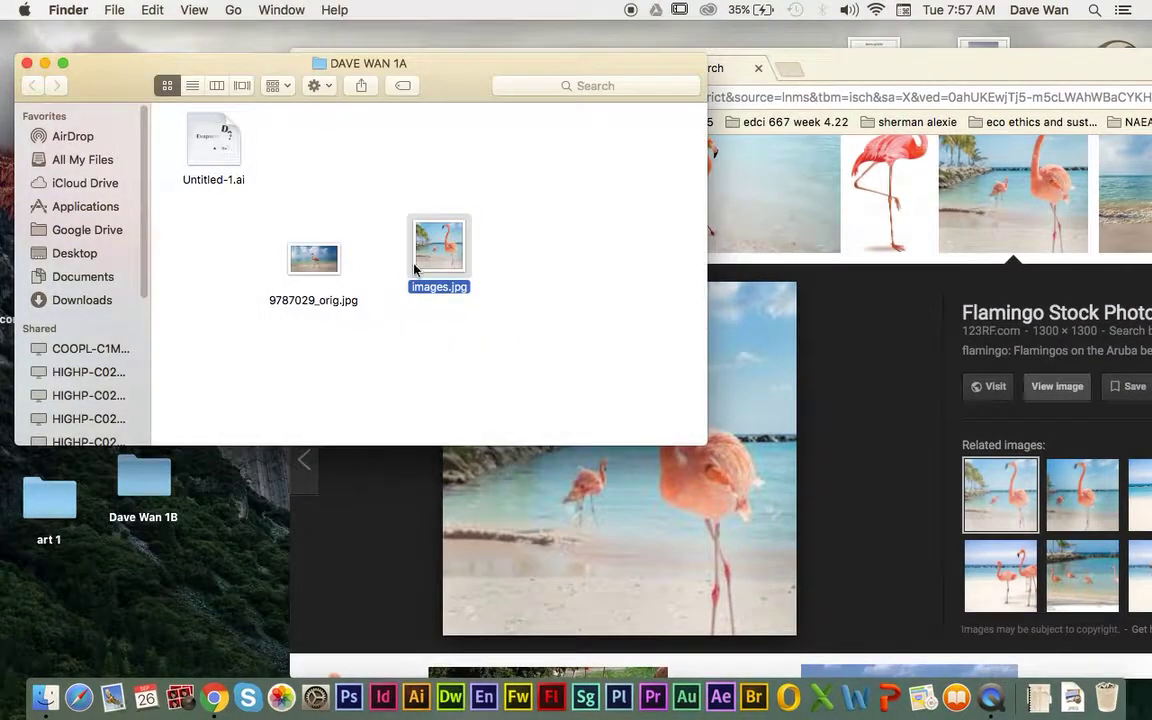
pyautogui.moveTo(428, 257); pyautogui.dragTo(1113, 710)
# Move 9787029_orig.jpg next to Untitled-1.ai in the project folder.
pyautogui.click(1000, 668)
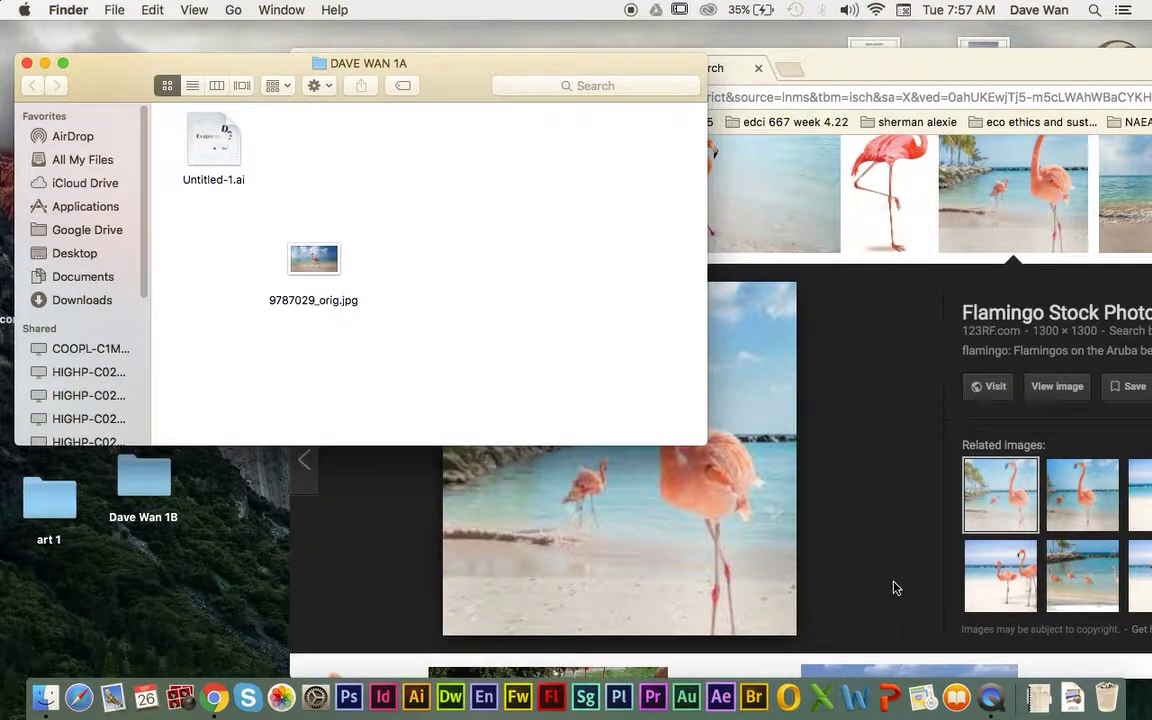
pyautogui.moveTo(318, 266); pyautogui.dragTo(422, 706)
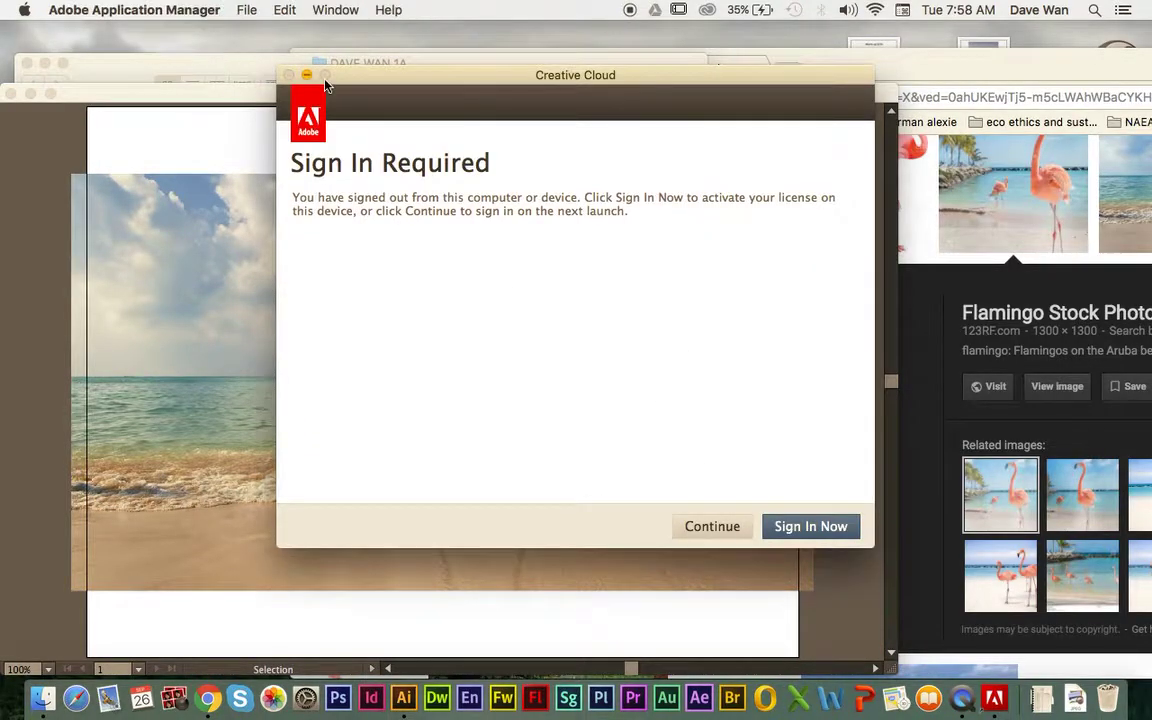
# Dismiss the sign-in prompt, shrink the document window and move the Pathfinder and Character panels aside.
pyautogui.click(289, 75)
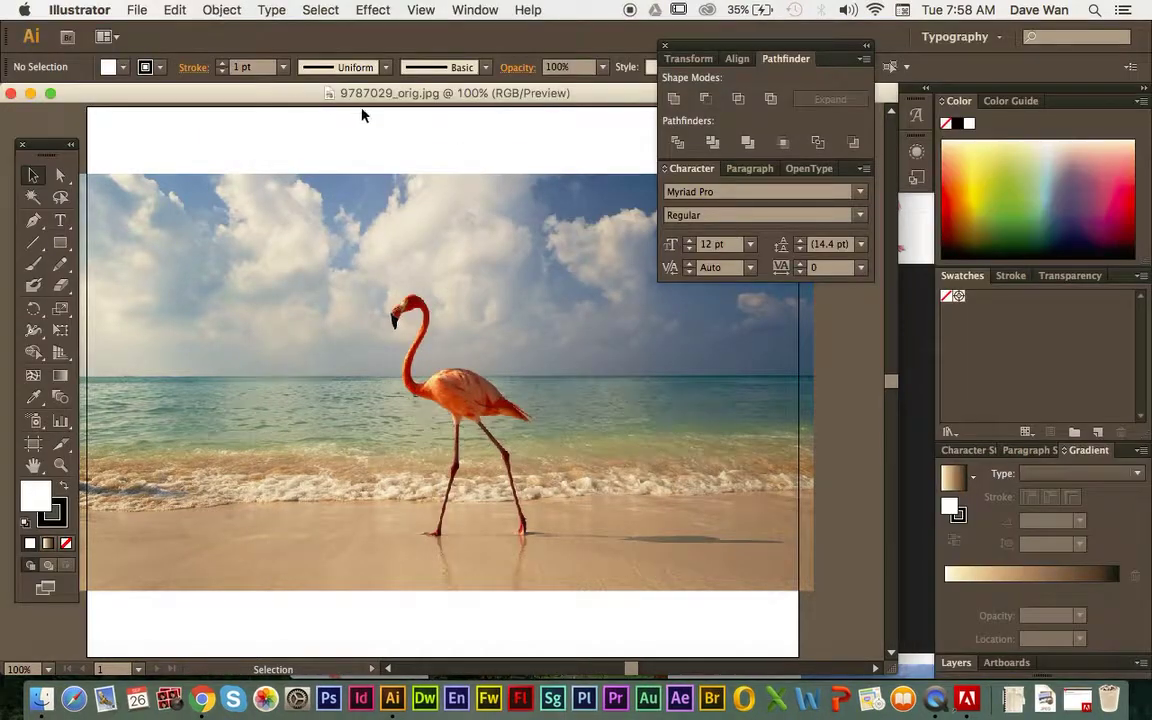
pyautogui.moveTo(355, 95); pyautogui.dragTo(311, 99)
pyautogui.moveTo(926, 674); pyautogui.dragTo(795, 618)
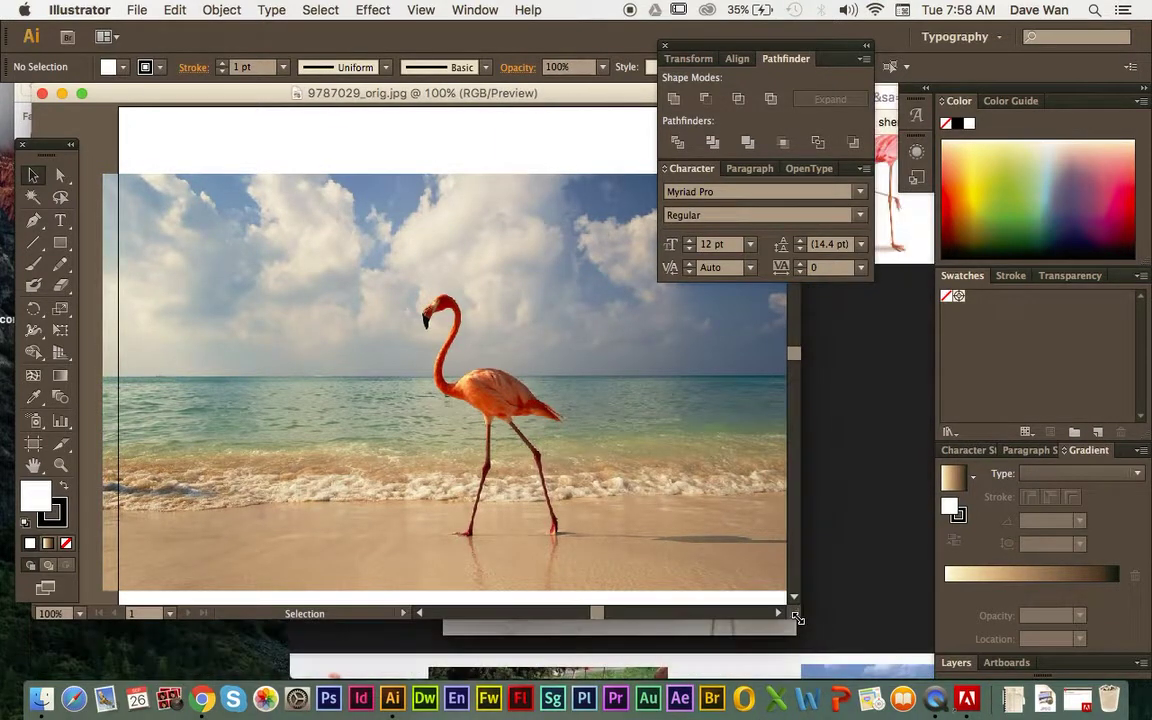
pyautogui.moveTo(329, 95); pyautogui.dragTo(413, 138)
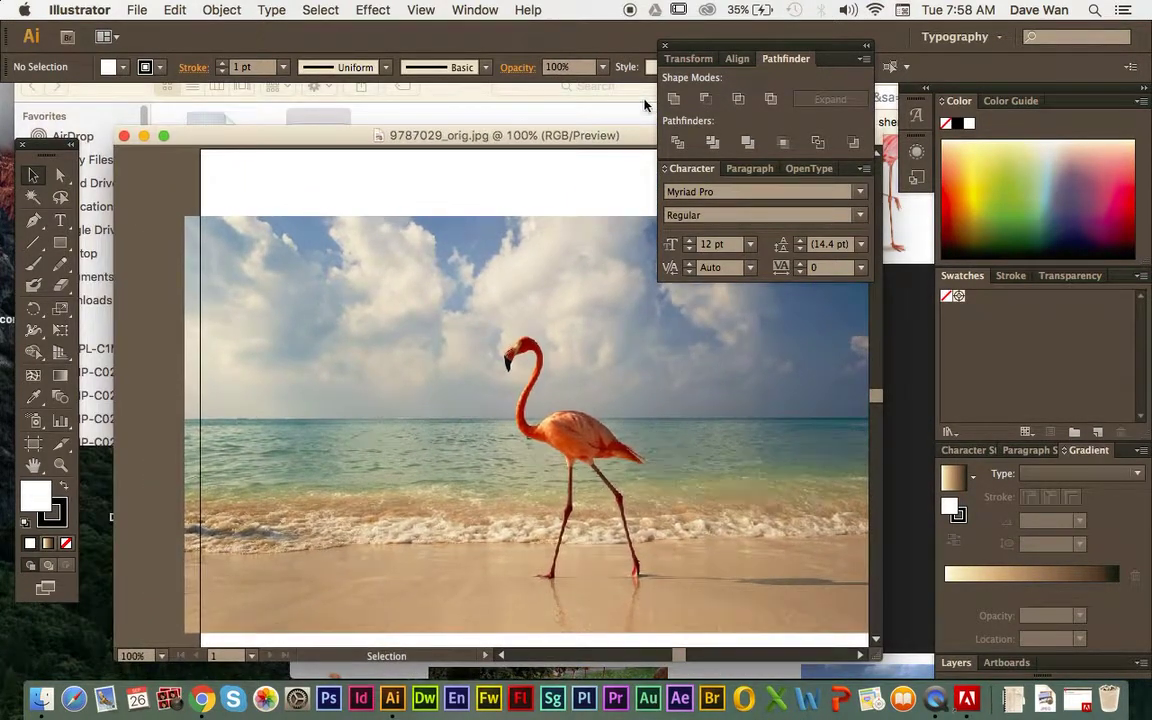
pyautogui.moveTo(734, 51); pyautogui.dragTo(838, 92)
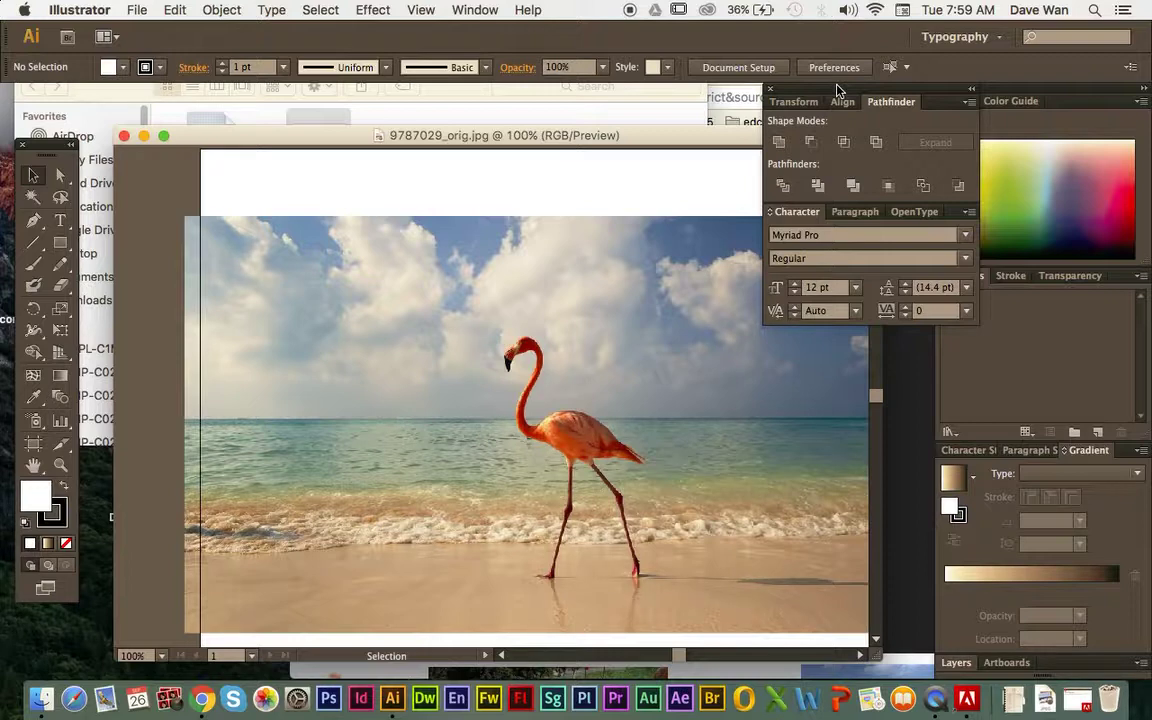
# Zoom to 66.67% and drag the flamingo photo so its left edge meets the artboard.
pyautogui.press('super+minus')
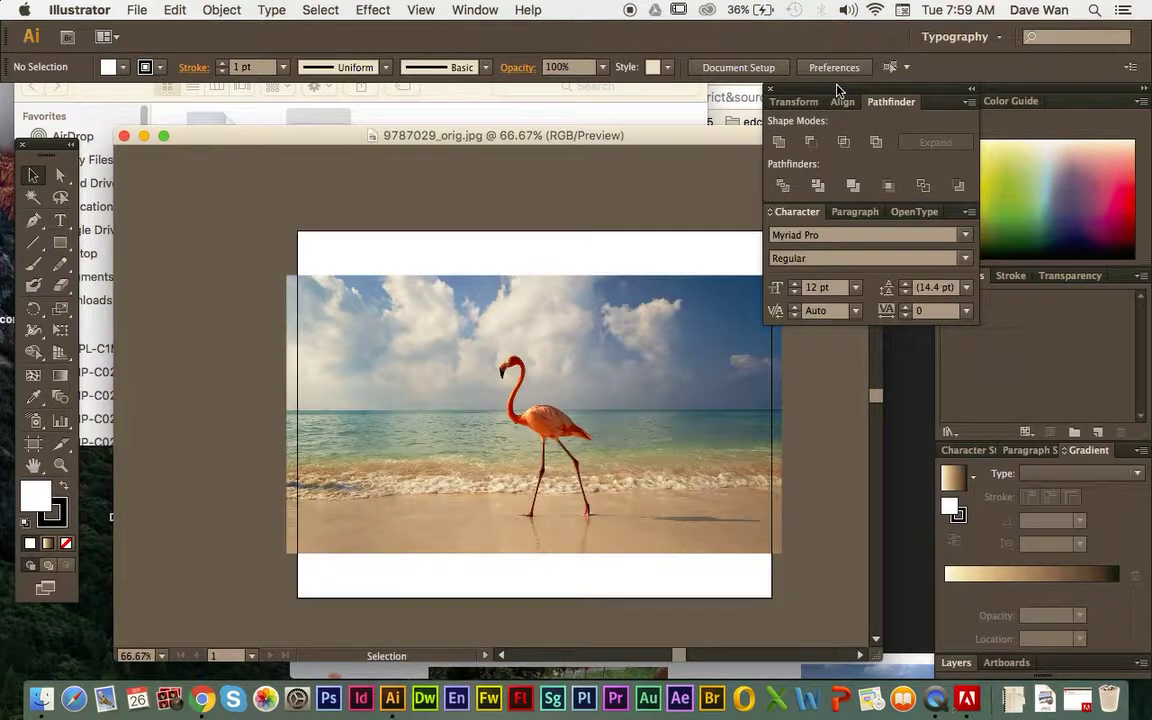
pyautogui.press('super+plus')
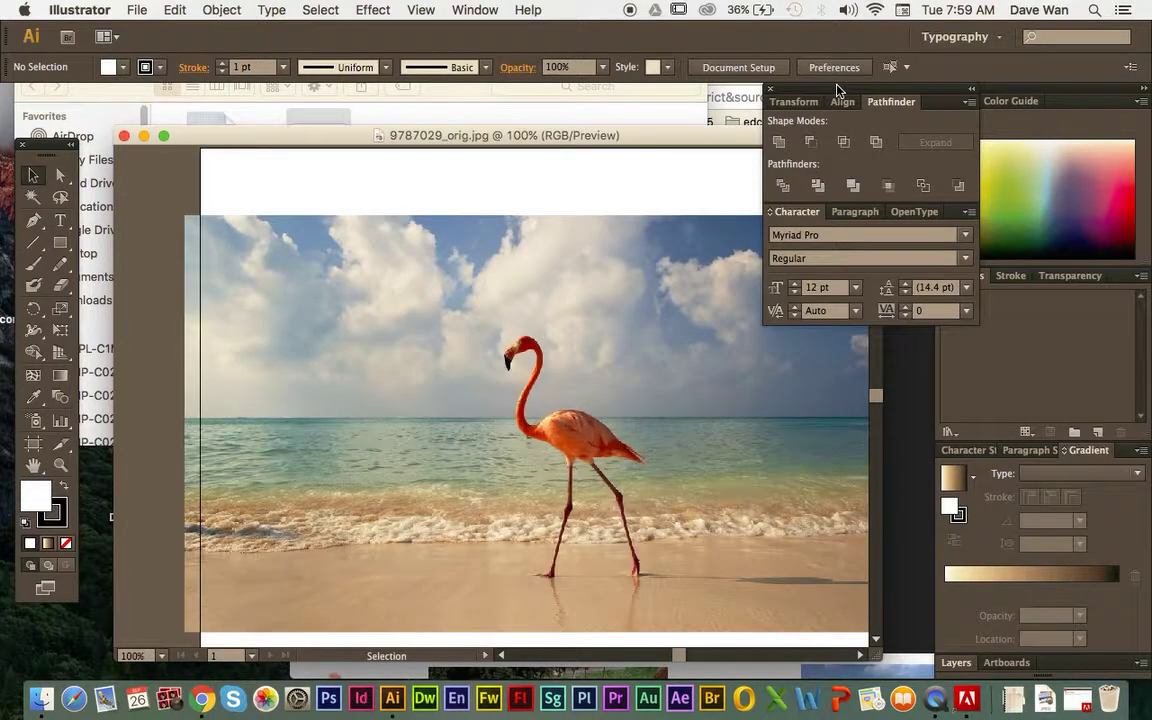
pyautogui.press('super+minus')
pyautogui.press('super+minus')
pyautogui.press('super+plus')
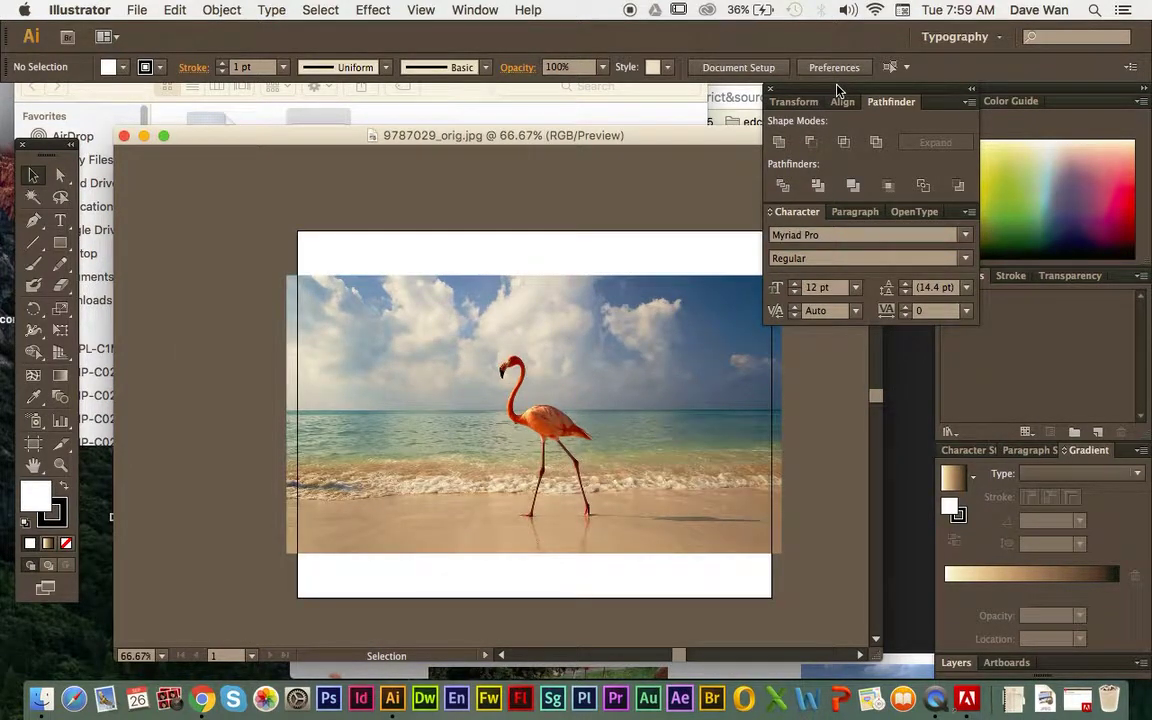
pyautogui.moveTo(837, 90); pyautogui.dragTo(880, 133)
pyautogui.moveTo(723, 140); pyautogui.dragTo(665, 114)
pyautogui.click(480, 392)
pyautogui.moveTo(480, 392); pyautogui.dragTo(490, 382)
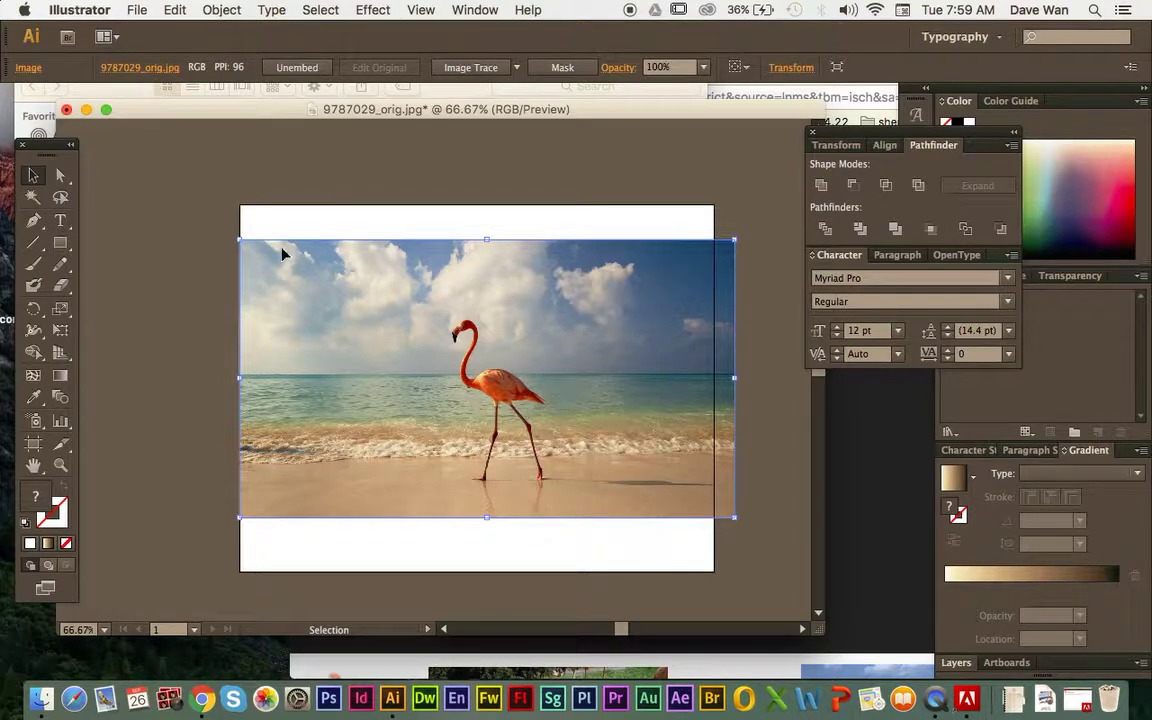
# Shrink the flamingo photo from its top-left corner and shift it up and right.
pyautogui.moveTo(240, 240); pyautogui.dragTo(450, 266)
pyautogui.press('super+z')
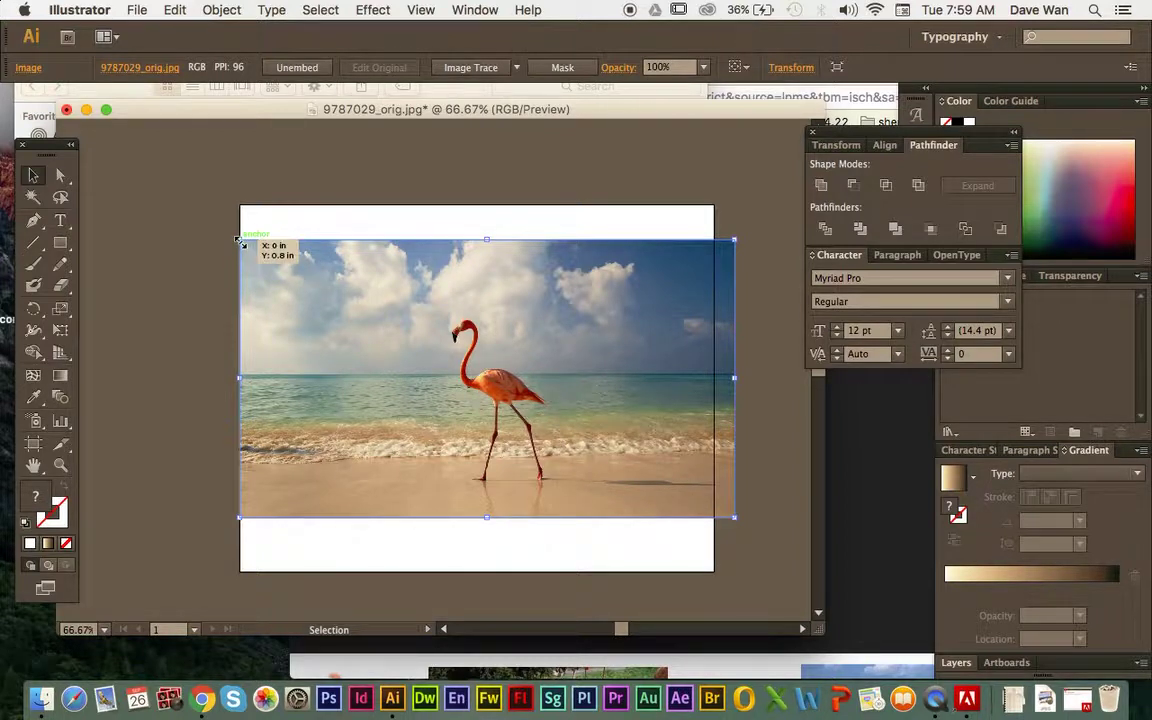
pyautogui.moveTo(240, 240); pyautogui.dragTo(535, 310)
pyautogui.press('super+z')
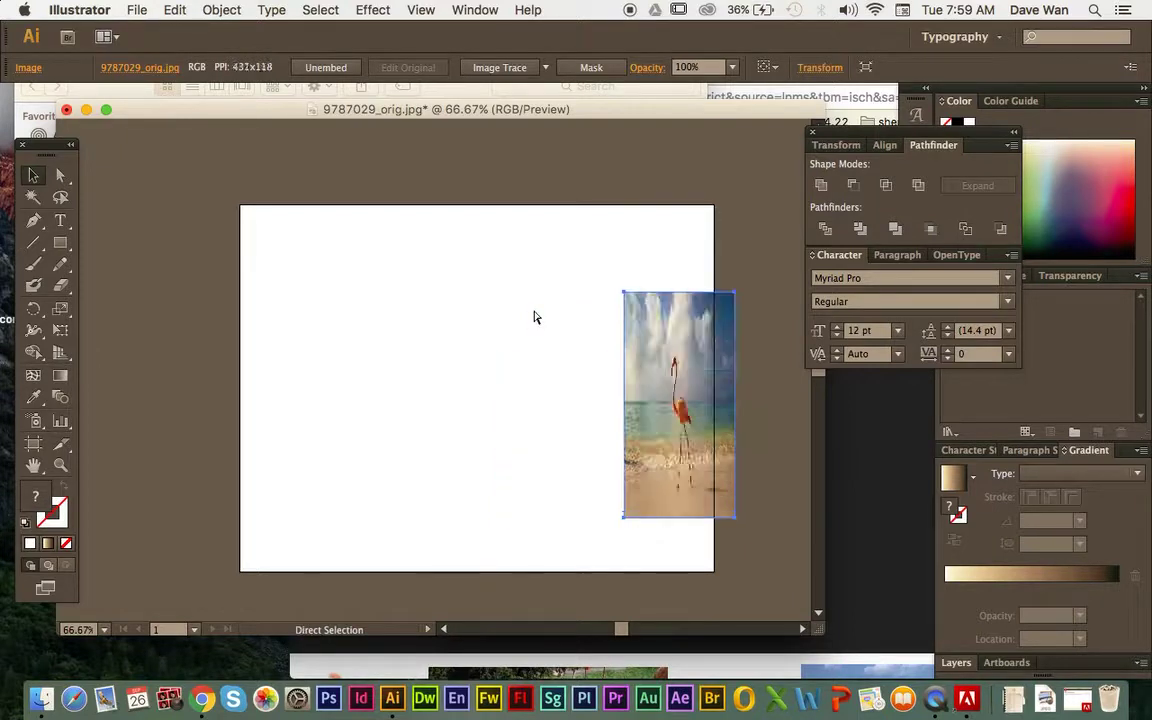
pyautogui.press('super+z')
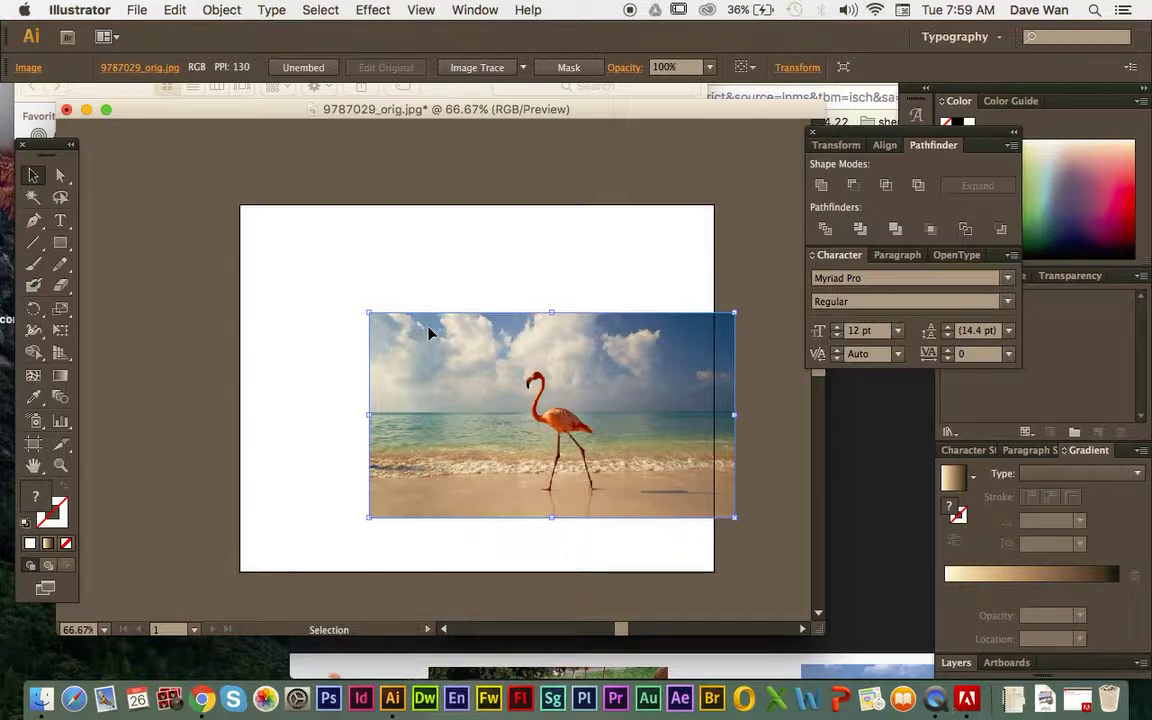
pyautogui.moveTo(369, 313); pyautogui.dragTo(432, 352)
pyautogui.moveTo(500, 403); pyautogui.dragTo(511, 358)
# Nudge the photo further right, deselect it, enlarge the document window and zoom out.
pyautogui.press('super+1')
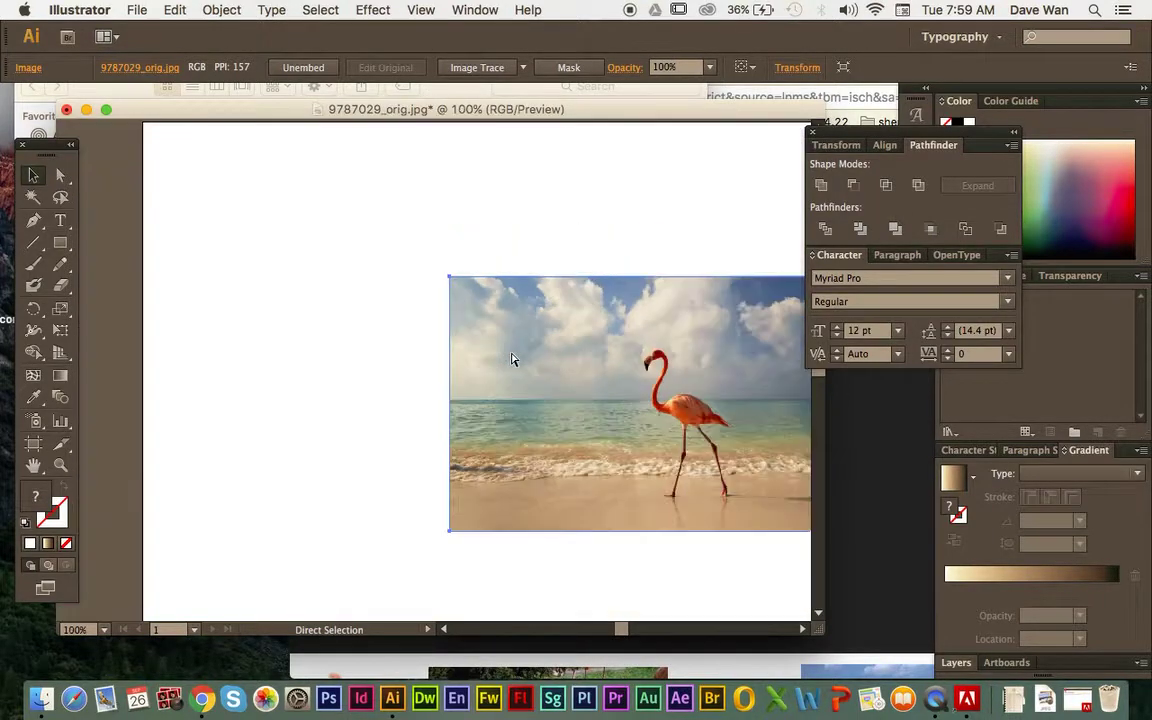
pyautogui.moveTo(626, 629)
pyautogui.mouseDown()
pyautogui.moveTo(640, 632)
pyautogui.moveTo(624, 627)
pyautogui.mouseUp()
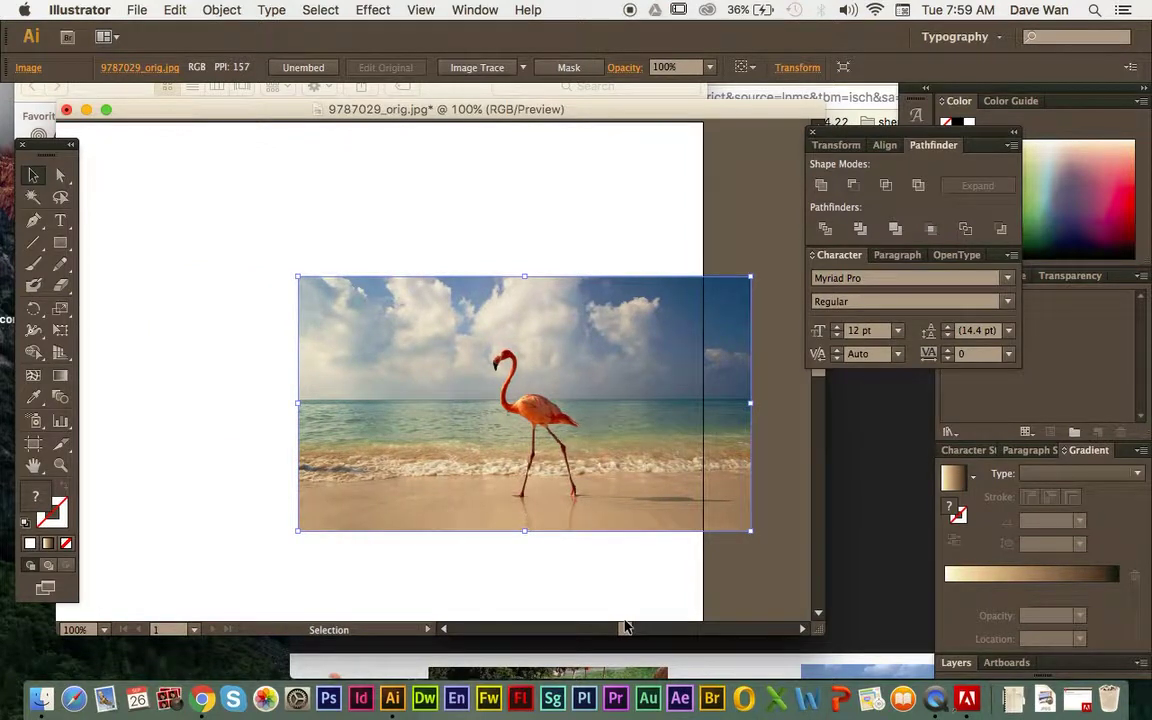
pyautogui.moveTo(337, 370); pyautogui.dragTo(401, 369)
pyautogui.click(240, 375)
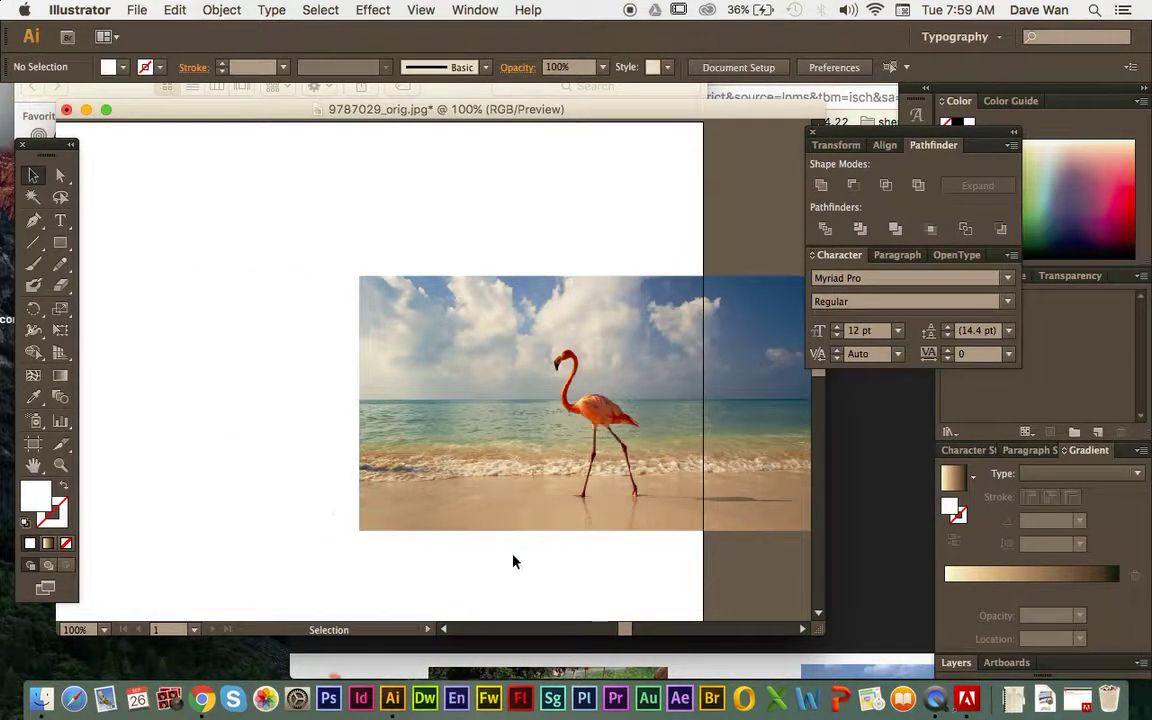
pyautogui.moveTo(624, 628); pyautogui.dragTo(620, 630)
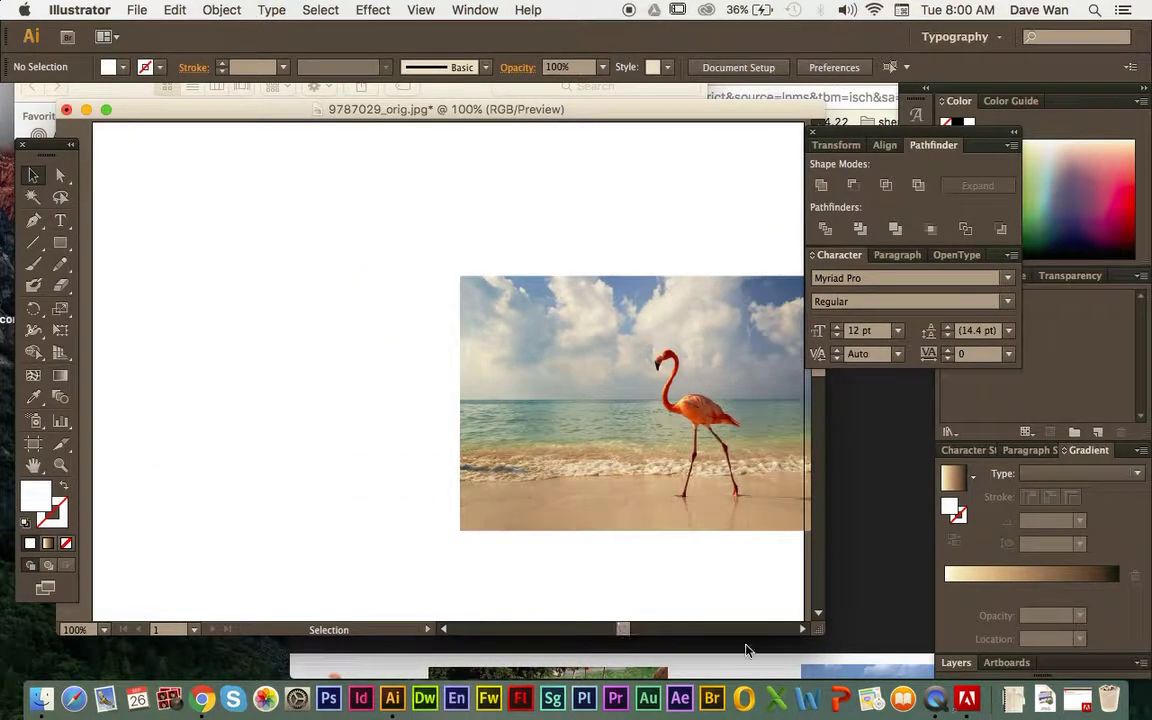
pyautogui.moveTo(818, 632); pyautogui.dragTo(897, 658)
pyautogui.press('super+minus')
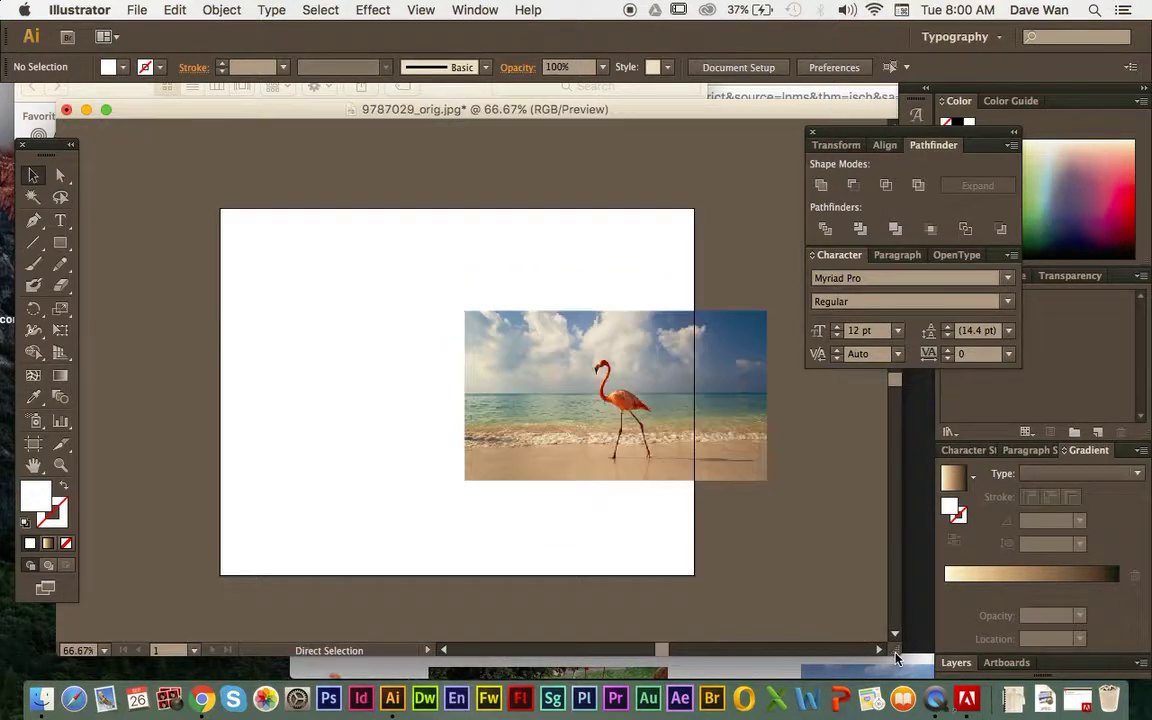
# Type the lowercase alphabet in a text object at the artboard's top-left.
pyautogui.click(60, 220)
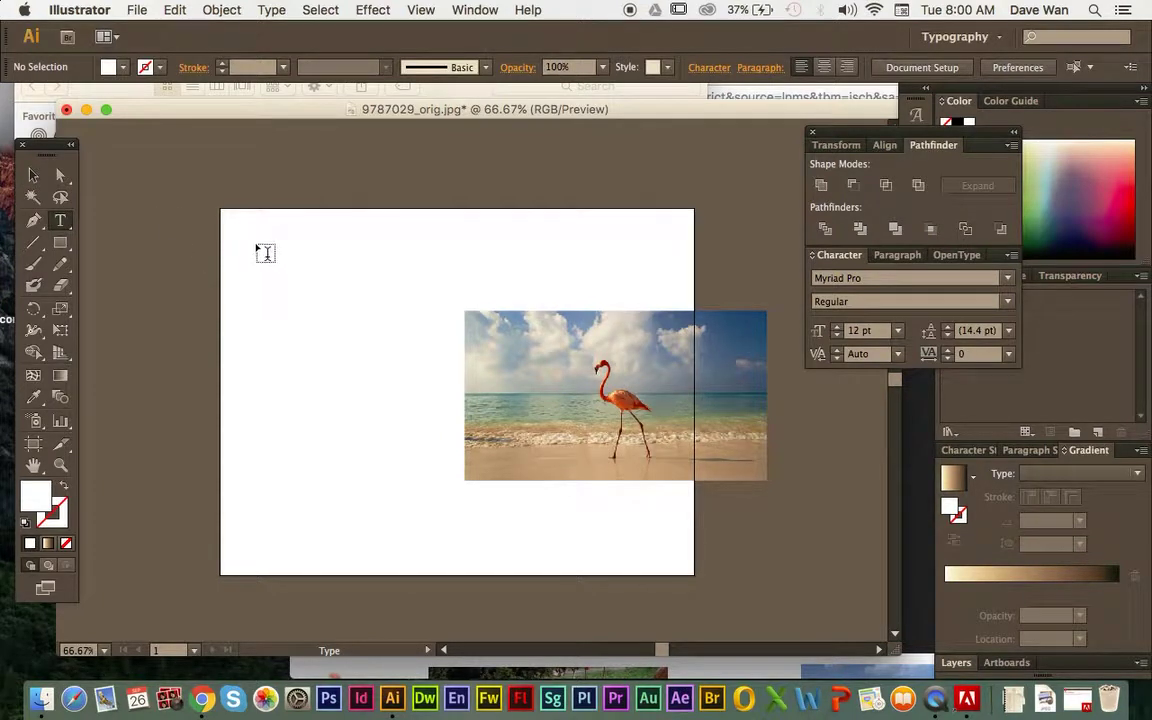
pyautogui.click(563, 310)
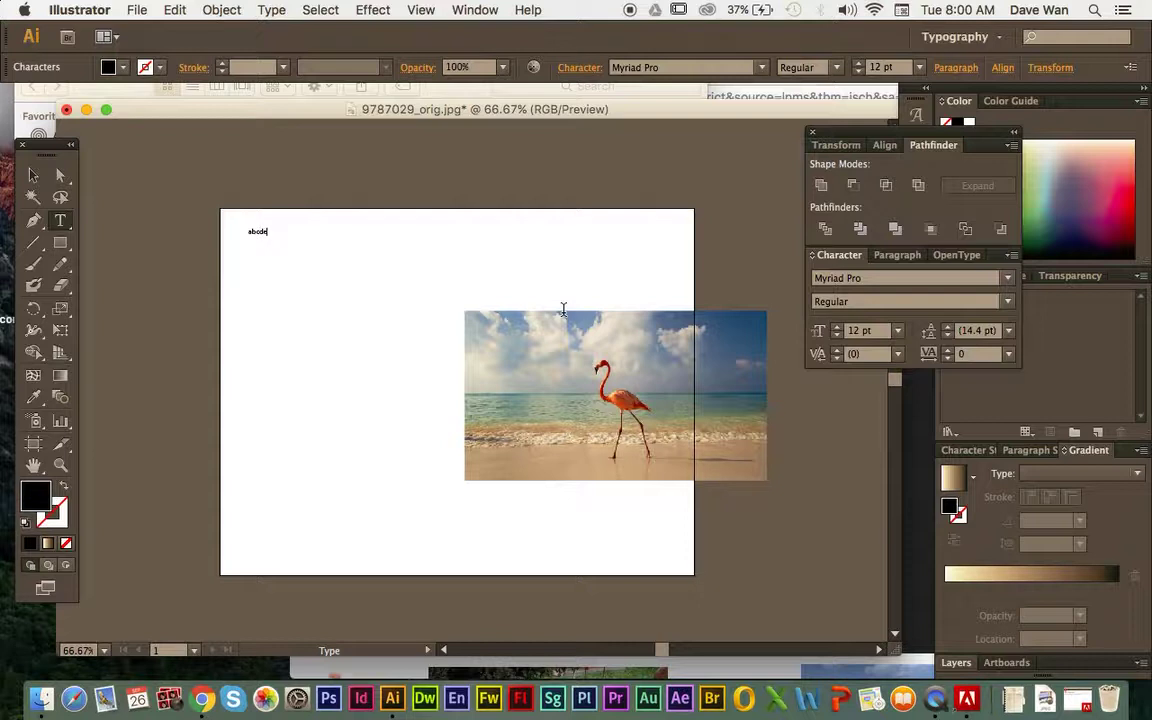
pyautogui.write('abcdefghijklmnopqrstu')
pyautogui.hotkey('shift', 'Left')
pyautogui.hotkey('shift', 'Left')
pyautogui.doubleClick(310, 231)
pyautogui.press('Escape')
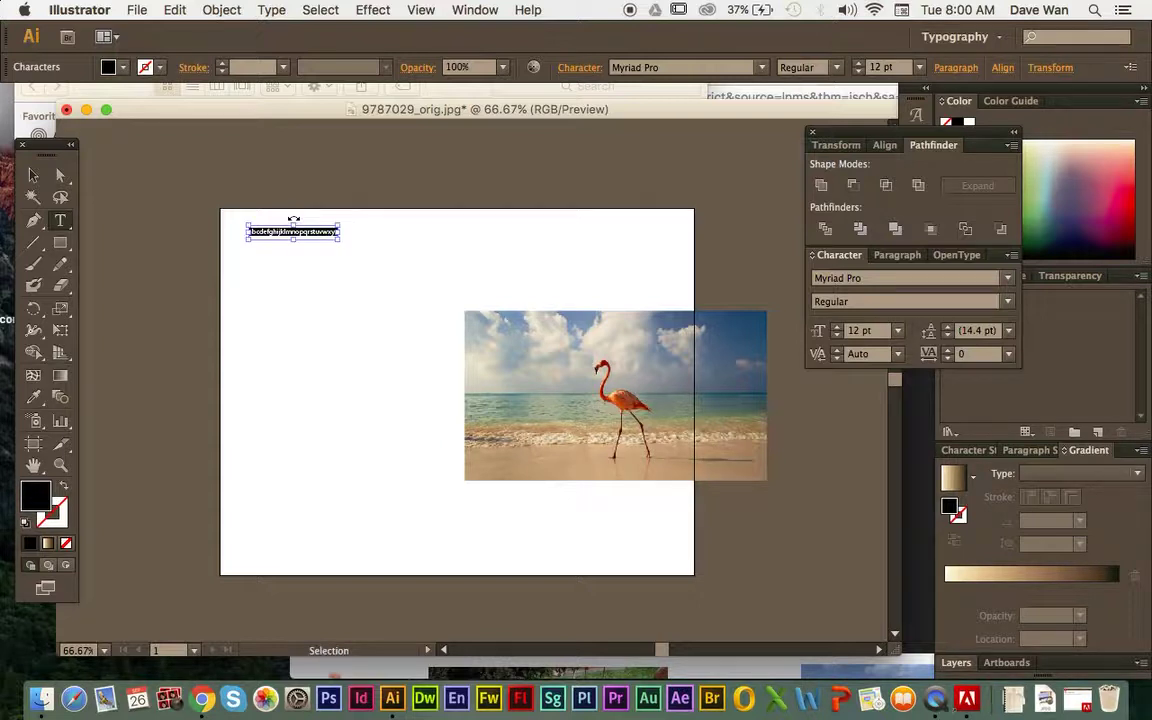
# Copy the alphabet line and zoom in on the text.
pyautogui.doubleClick(293, 219)
pyautogui.press('super+c')
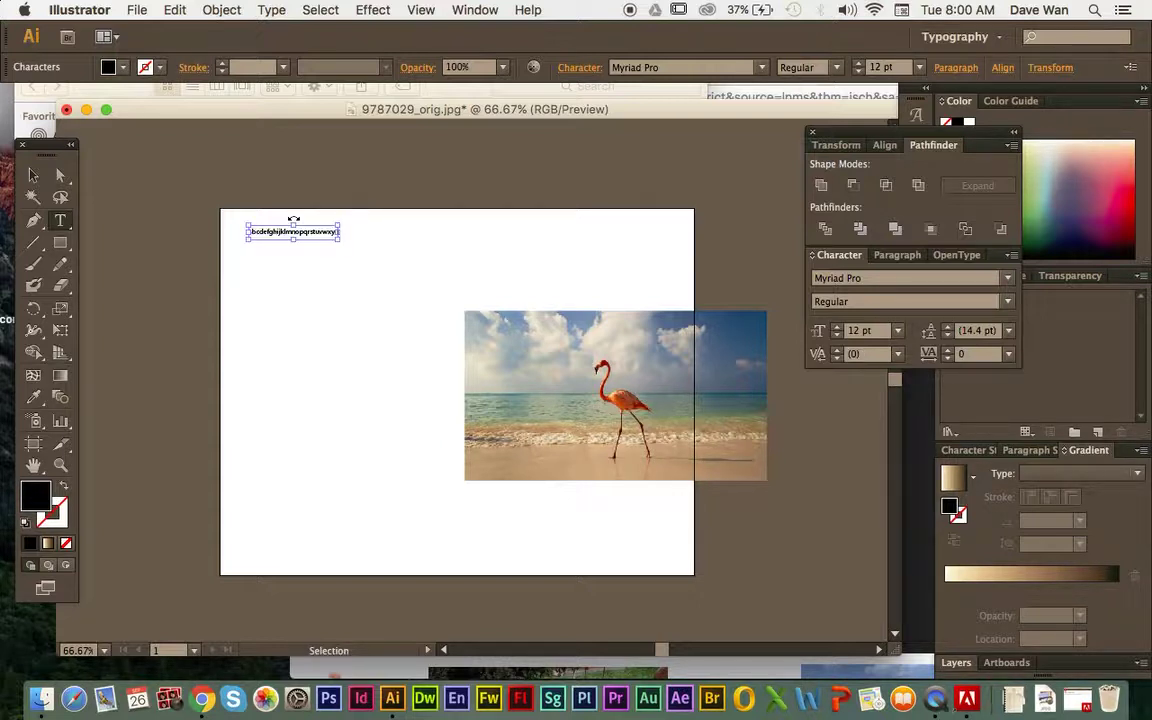
pyautogui.press('Right')
pyautogui.press('super+v')
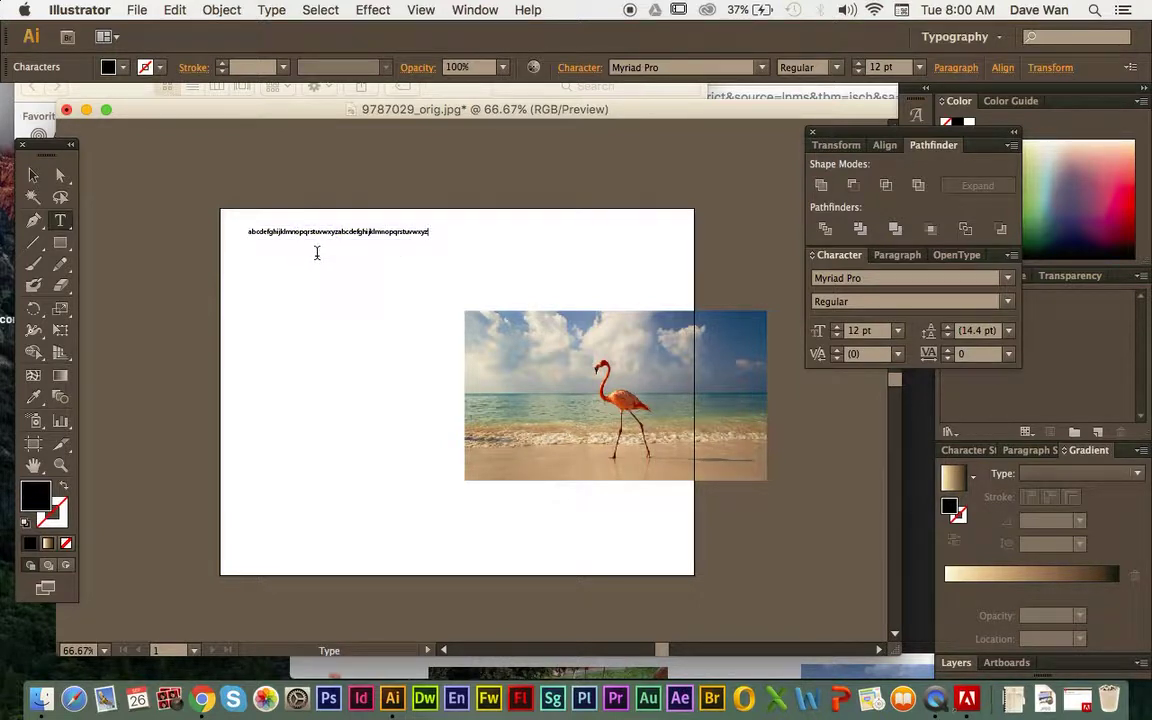
pyautogui.press('super+z')
pyautogui.press('super+equal')
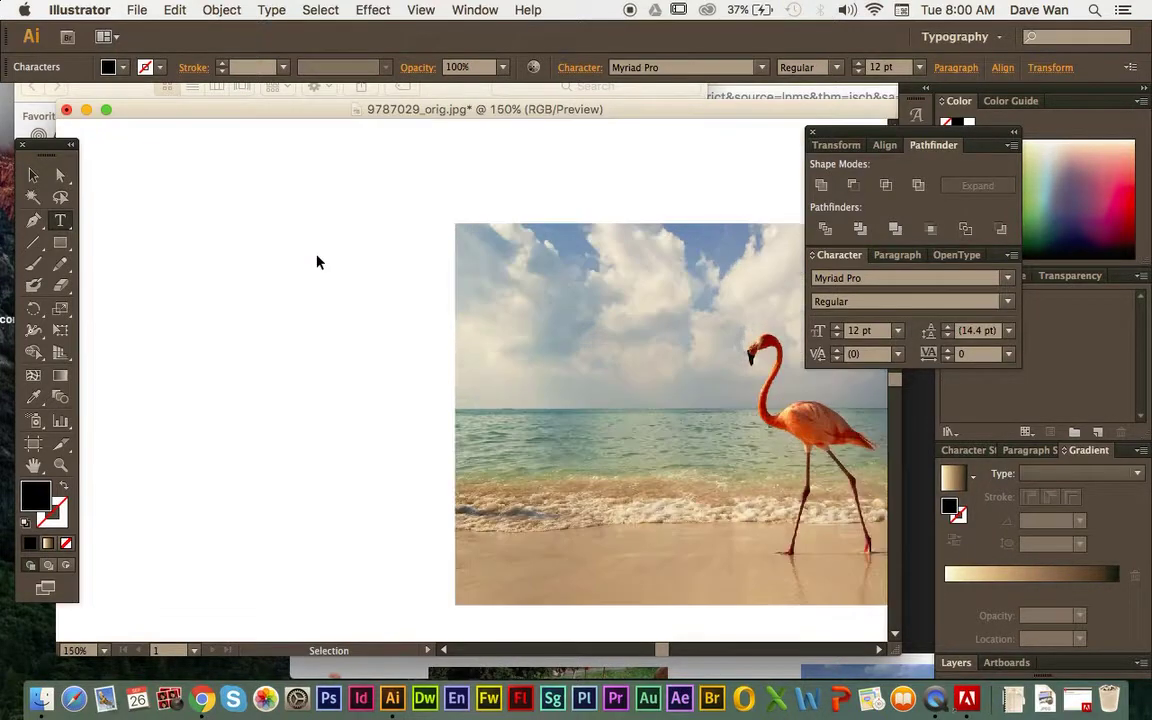
pyautogui.press('super+equal')
pyautogui.scroll(10, 316, 251)
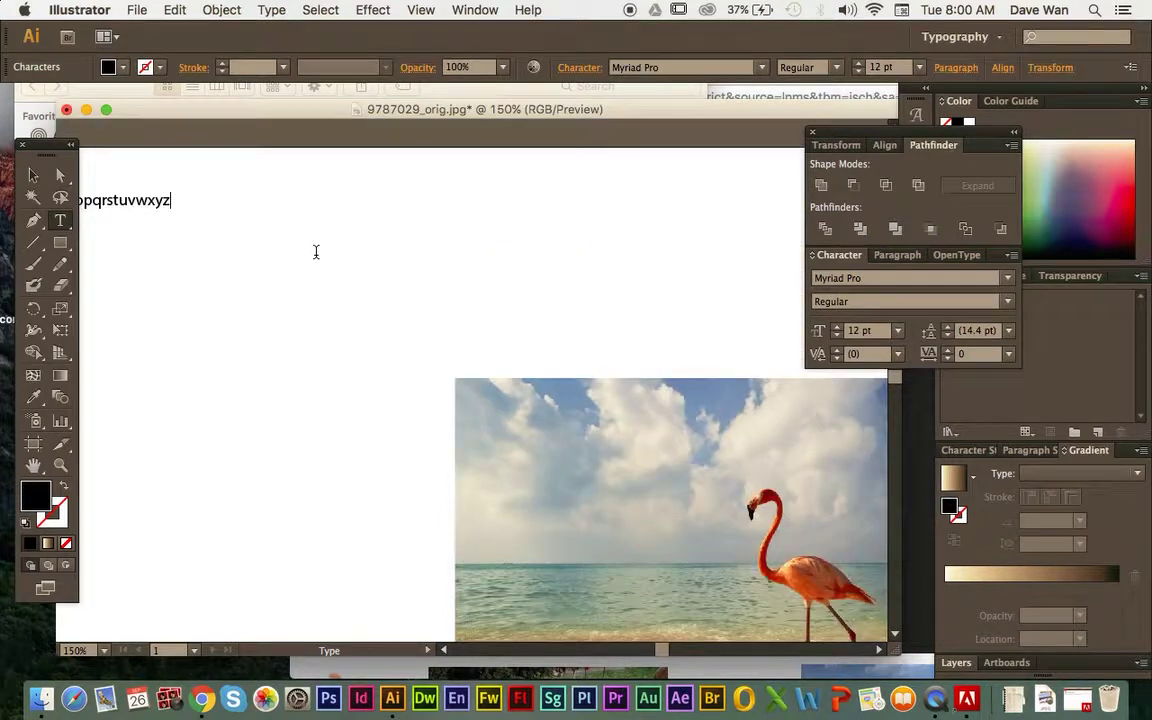
# Move the text right and down, and paste a second alphabet line beneath the first.
pyautogui.click(33, 175)
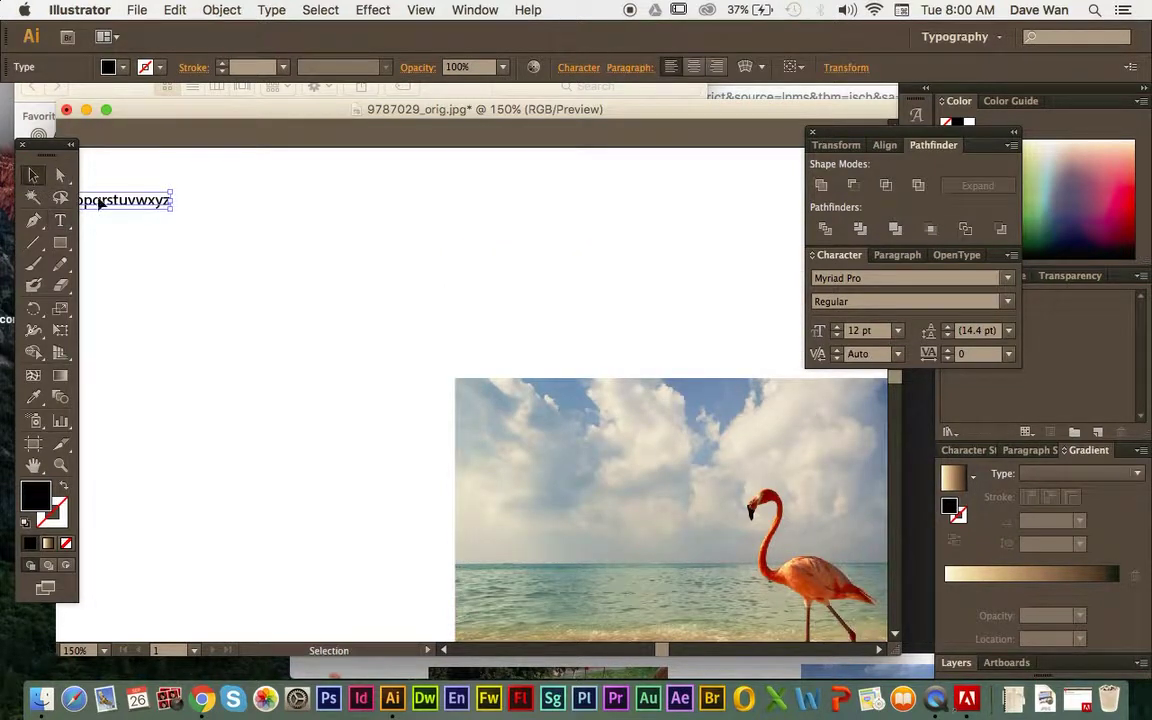
pyautogui.moveTo(100, 198); pyautogui.dragTo(303, 214)
pyautogui.click(60, 219)
pyautogui.doubleClick(181, 210)
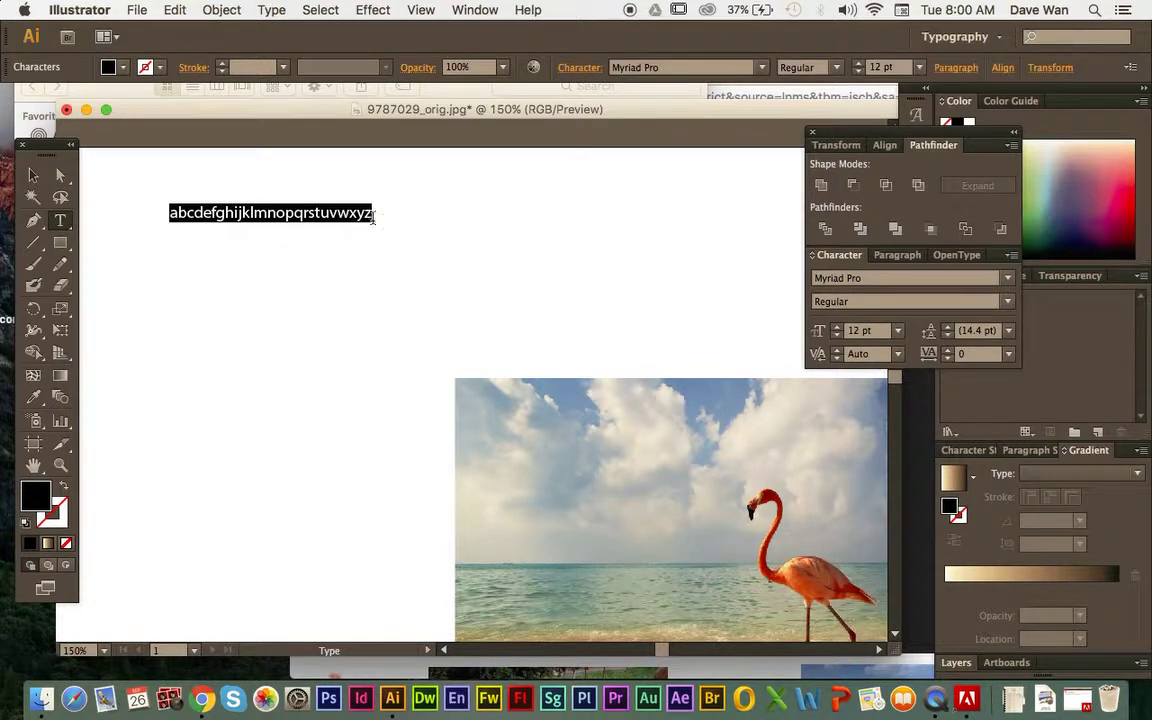
pyautogui.click(370, 239)
pyautogui.press('Return')
pyautogui.press('super+v')
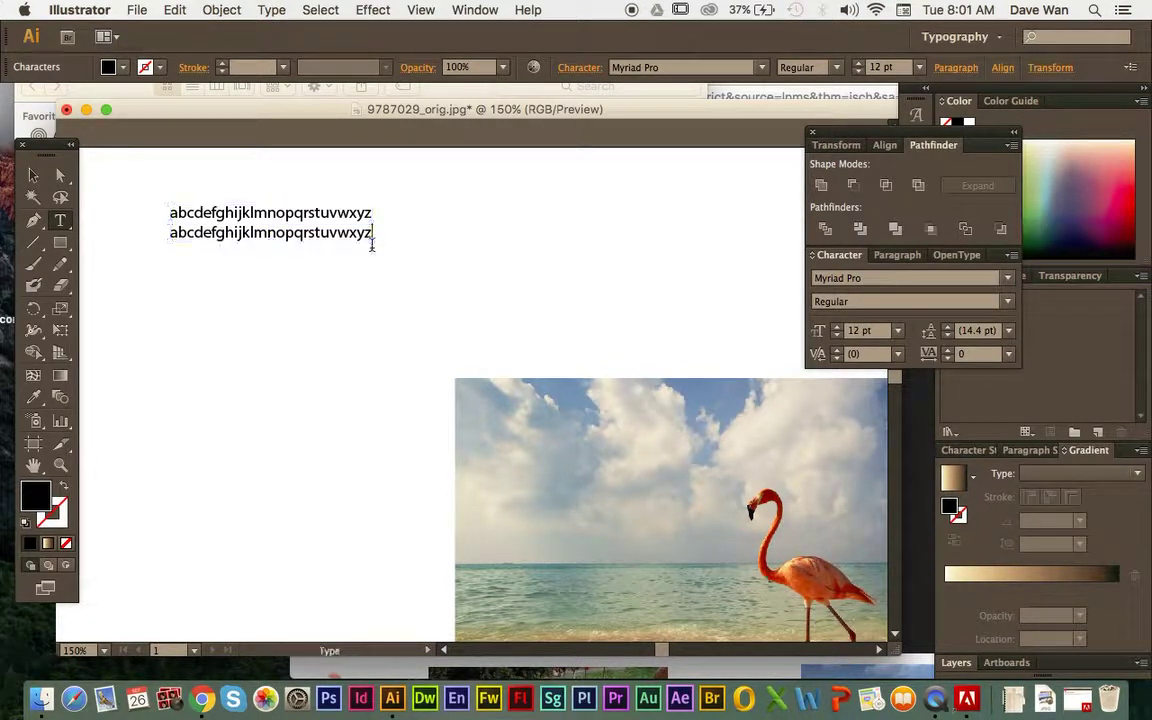
pyautogui.moveTo(372, 234); pyautogui.dragTo(147, 227)
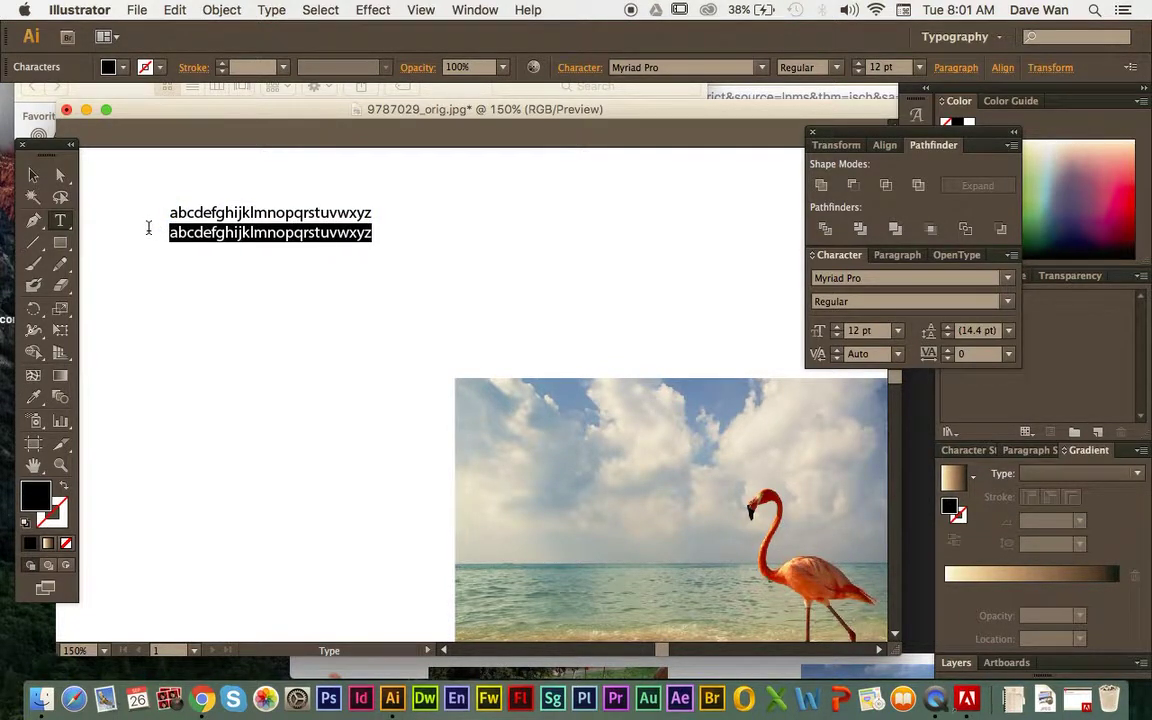
# Retype the second line as 'ABCDEFGHIJKLMNOPQRSTUVWXYZ' and leave text editing.
pyautogui.write('AB')
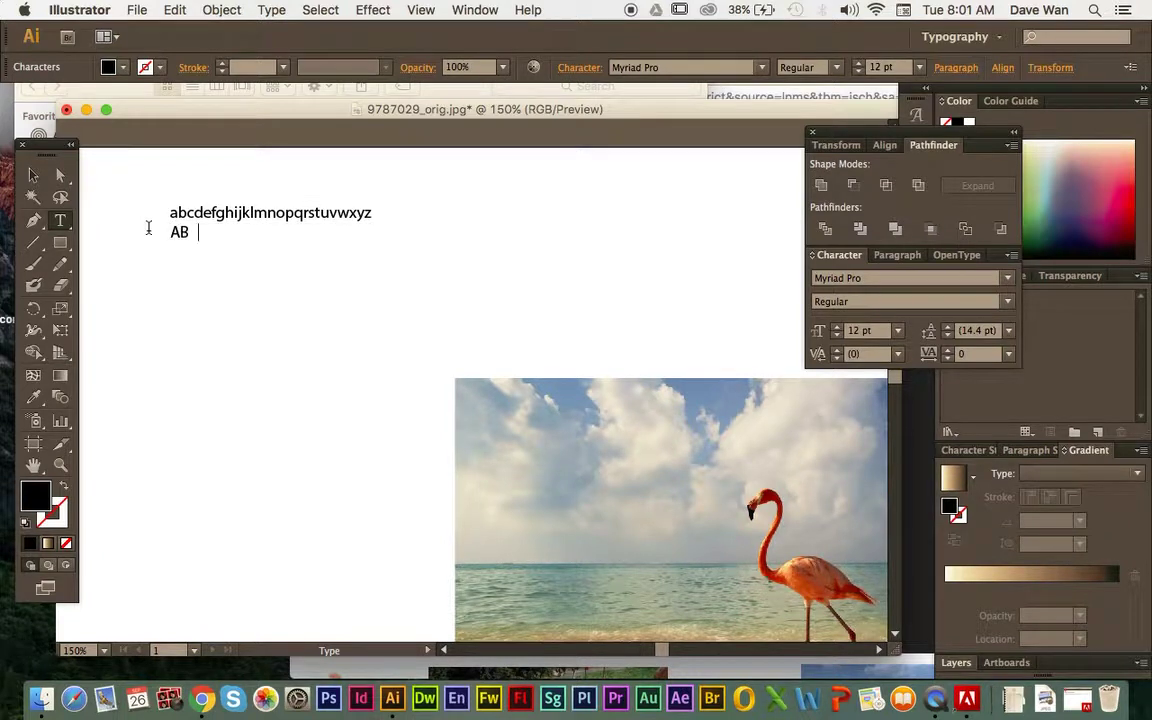
pyautogui.write('CDEFGHIJKLMNOPQRSTUV')
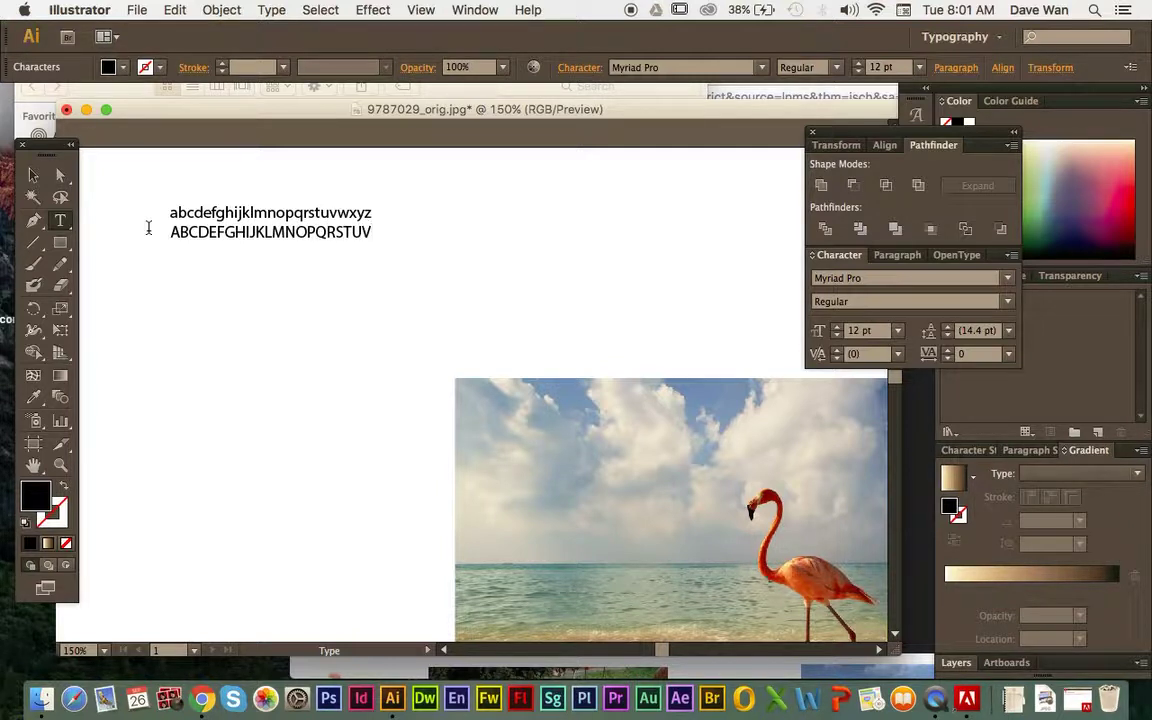
pyautogui.write('WXYZ')
pyautogui.click(33, 175)
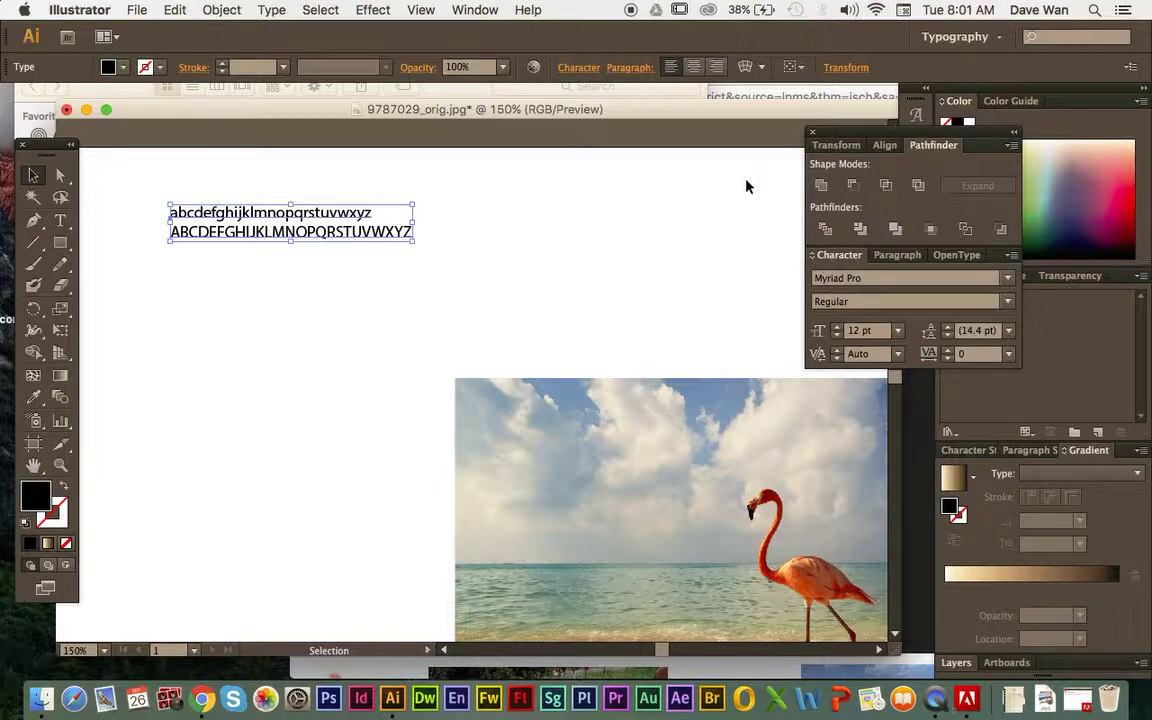
# Bring up the font family list for the alphabet text, leaving Myriad Pro in place.
pyautogui.click(475, 10)
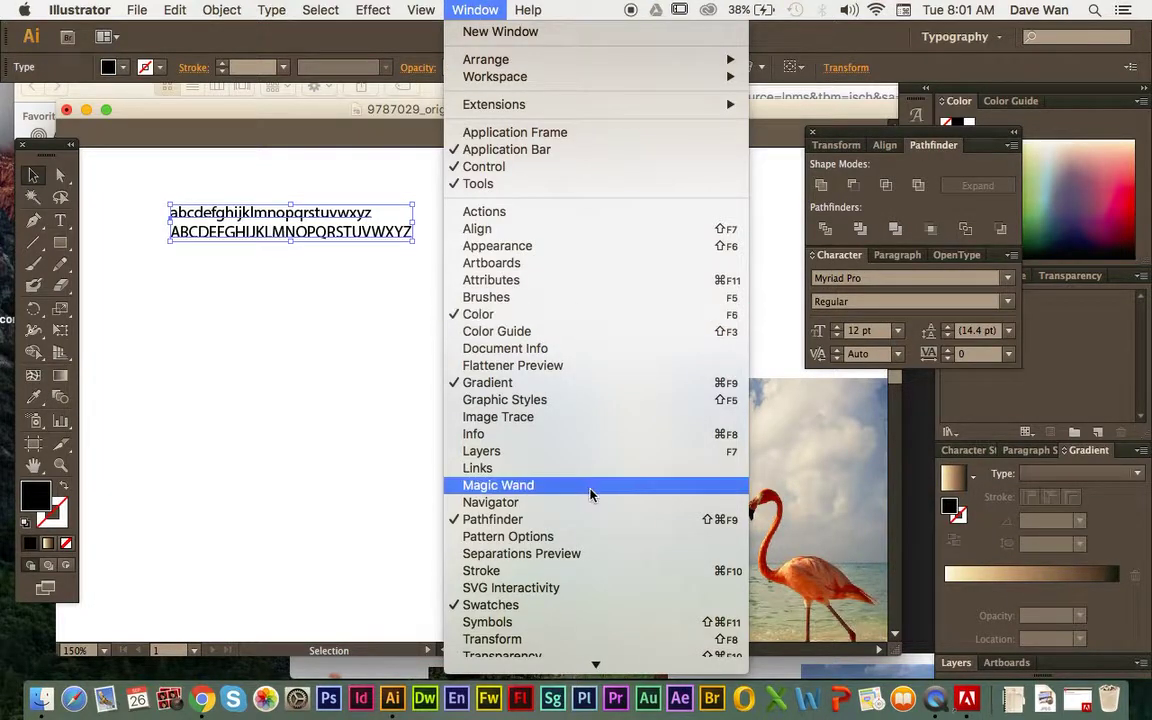
pyautogui.scroll(-3, 586, 597)
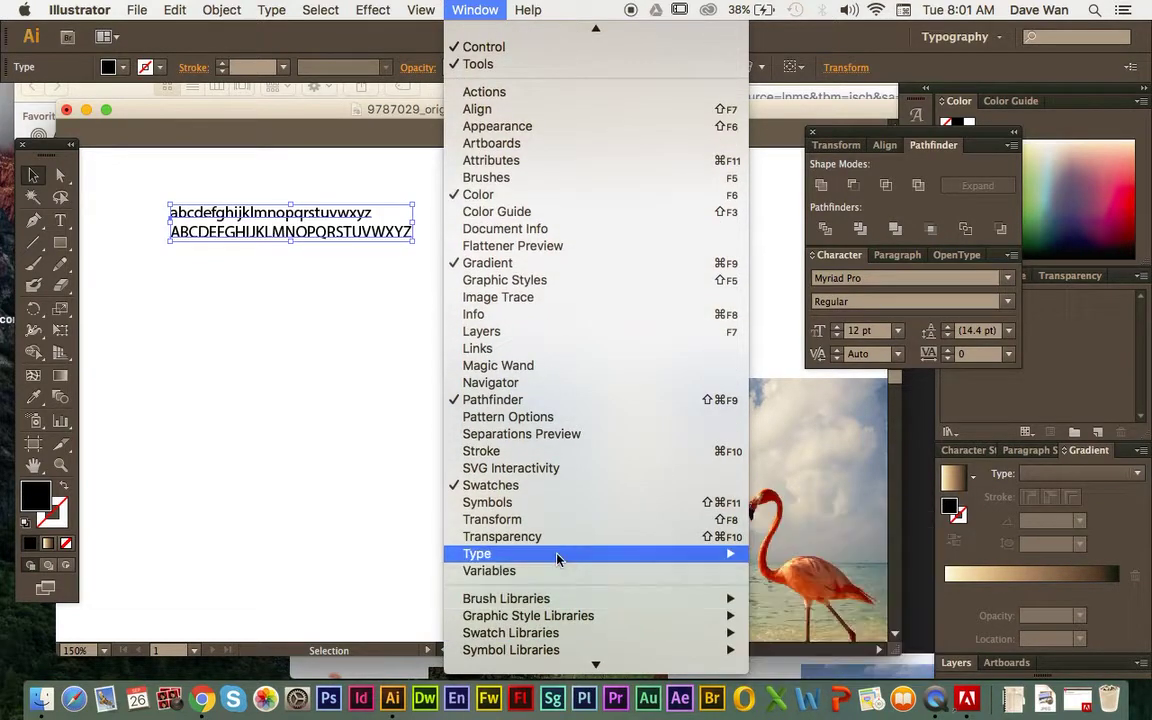
pyautogui.moveTo(557, 557)
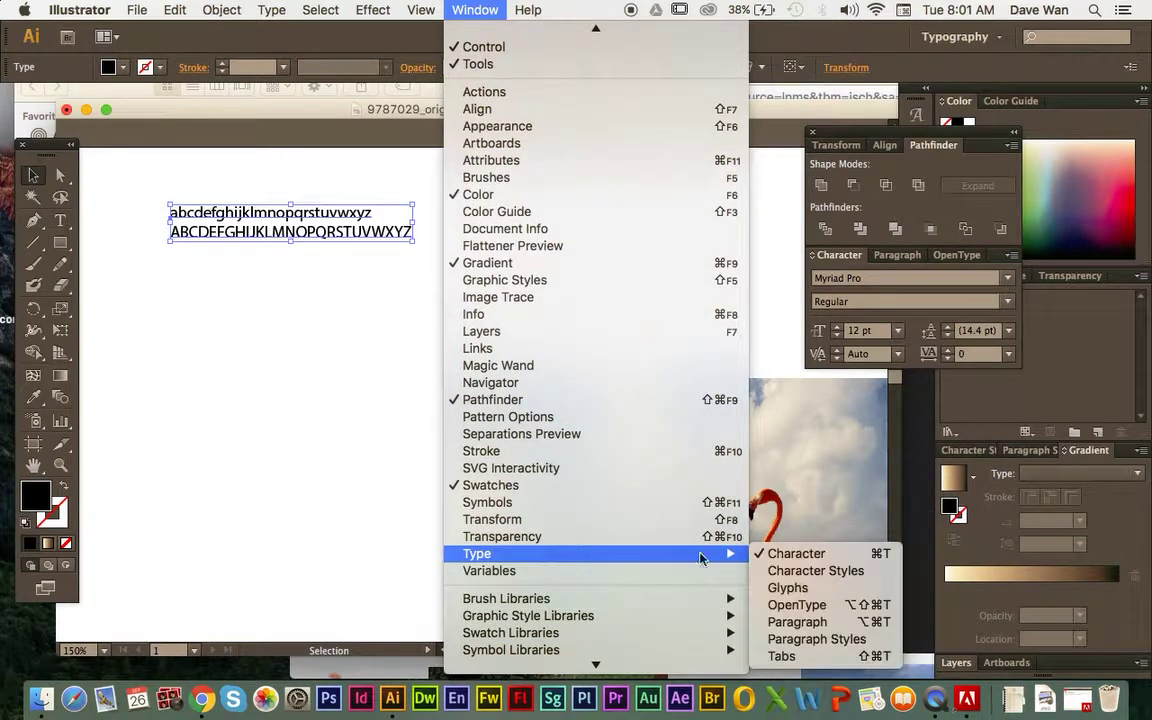
pyautogui.click(848, 261)
pyautogui.click(1008, 280)
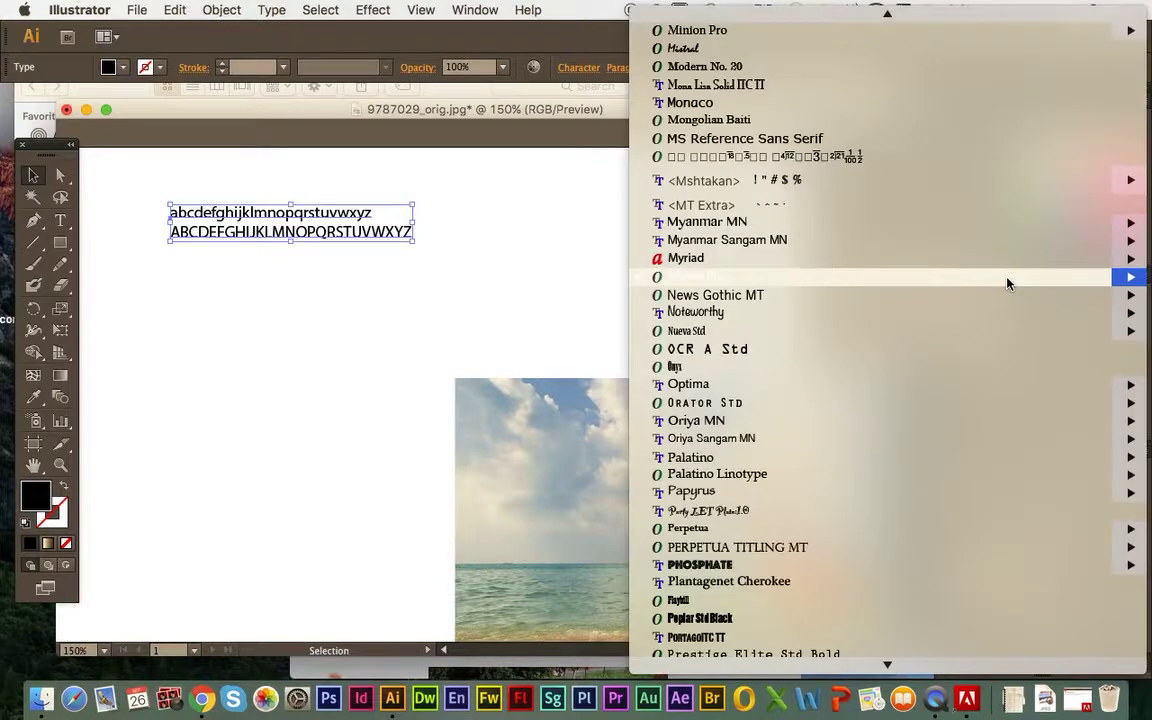
pyautogui.click(1008, 279)
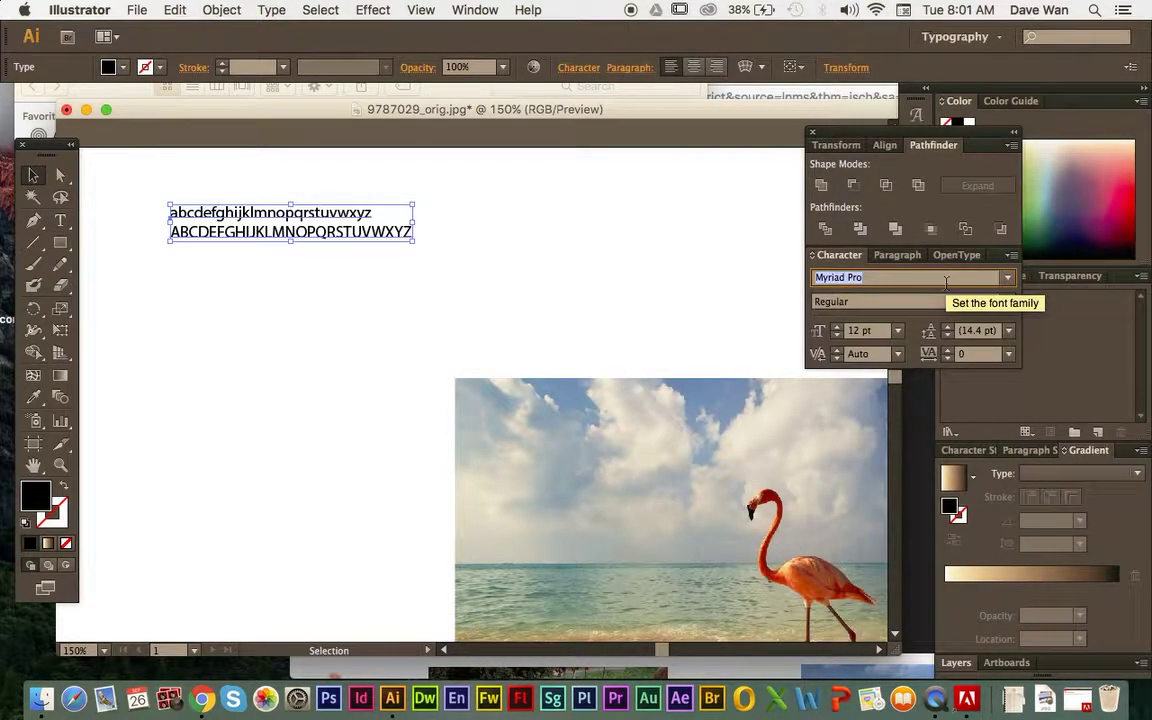
# Preview the alphabet sample in a series of fonts from the font family list.
pyautogui.press('Up')
pyautogui.press('Up')
pyautogui.press('Up')
pyautogui.press('Up')
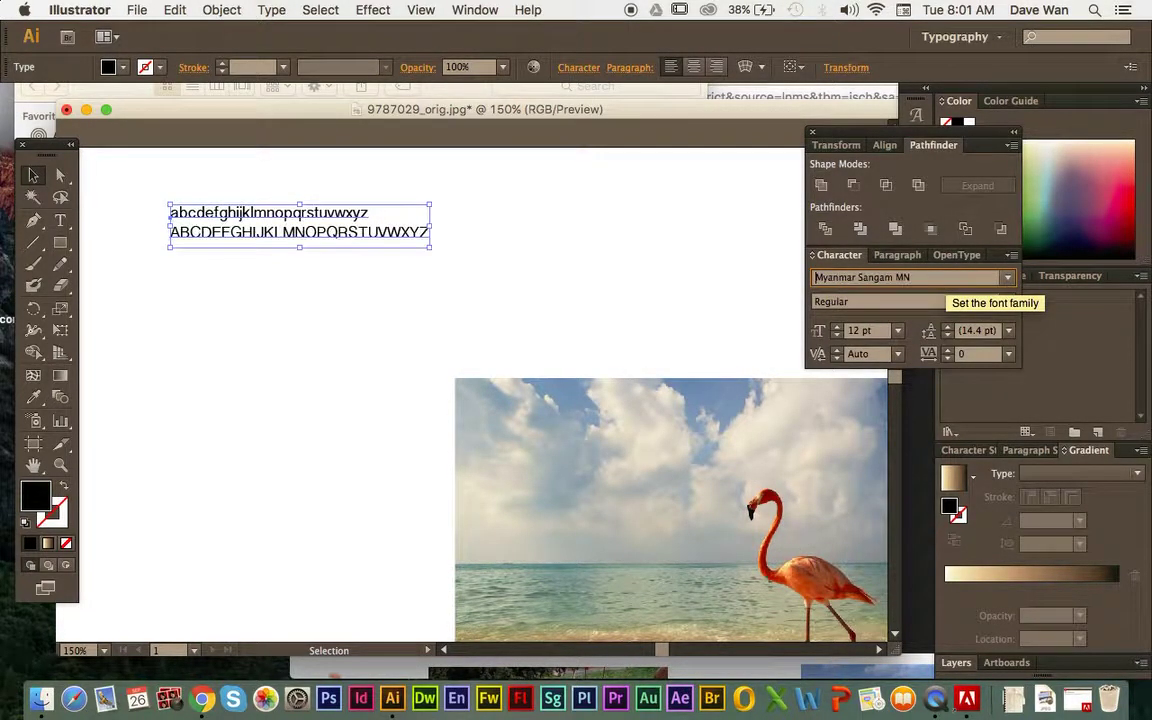
pyautogui.press('Up')
pyautogui.press('Up')
pyautogui.press('Up')
pyautogui.press('Up')
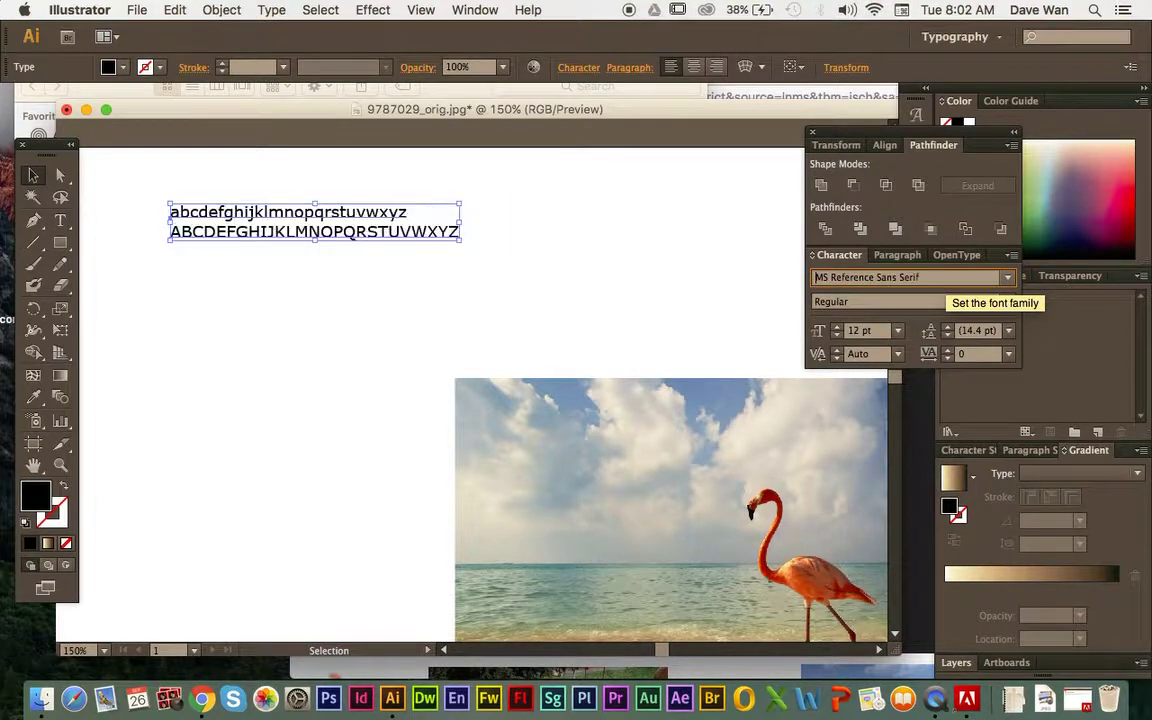
pyautogui.press('Up')
pyautogui.press('Up')
pyautogui.press('Up')
pyautogui.press('Up')
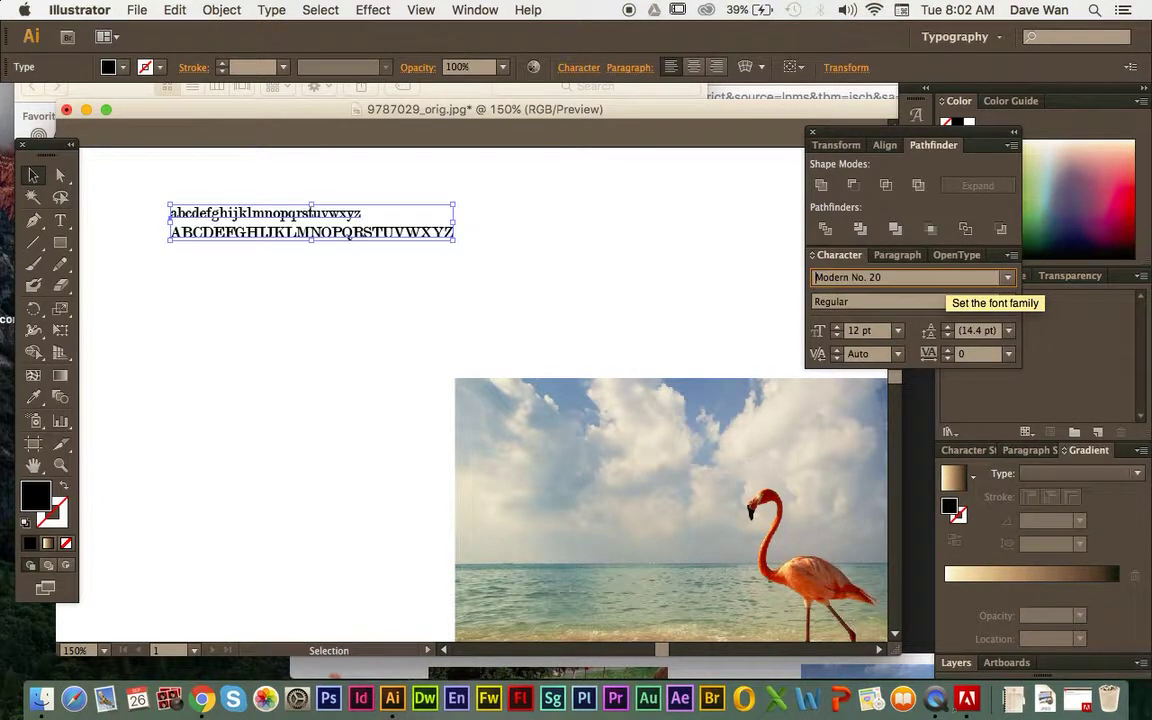
pyautogui.press('Up')
pyautogui.press('Up')
pyautogui.press('Up')
pyautogui.press('Up')
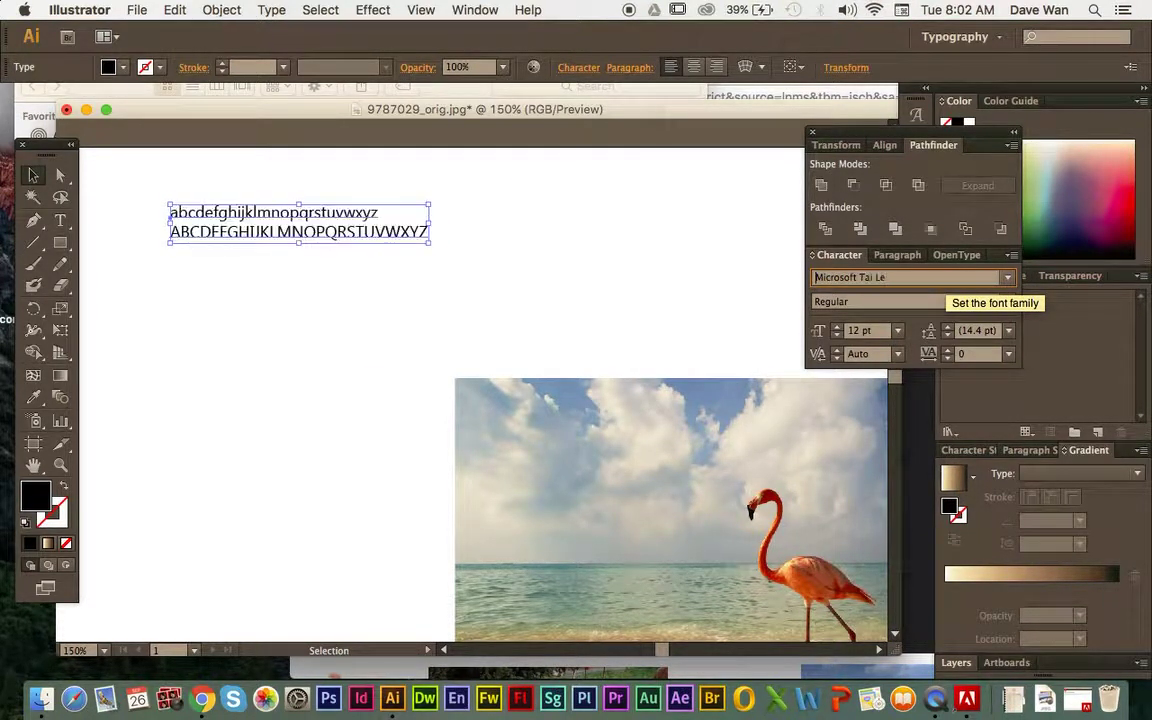
pyautogui.press('Up')
pyautogui.press('Up')
pyautogui.press('Up')
pyautogui.press('Up')
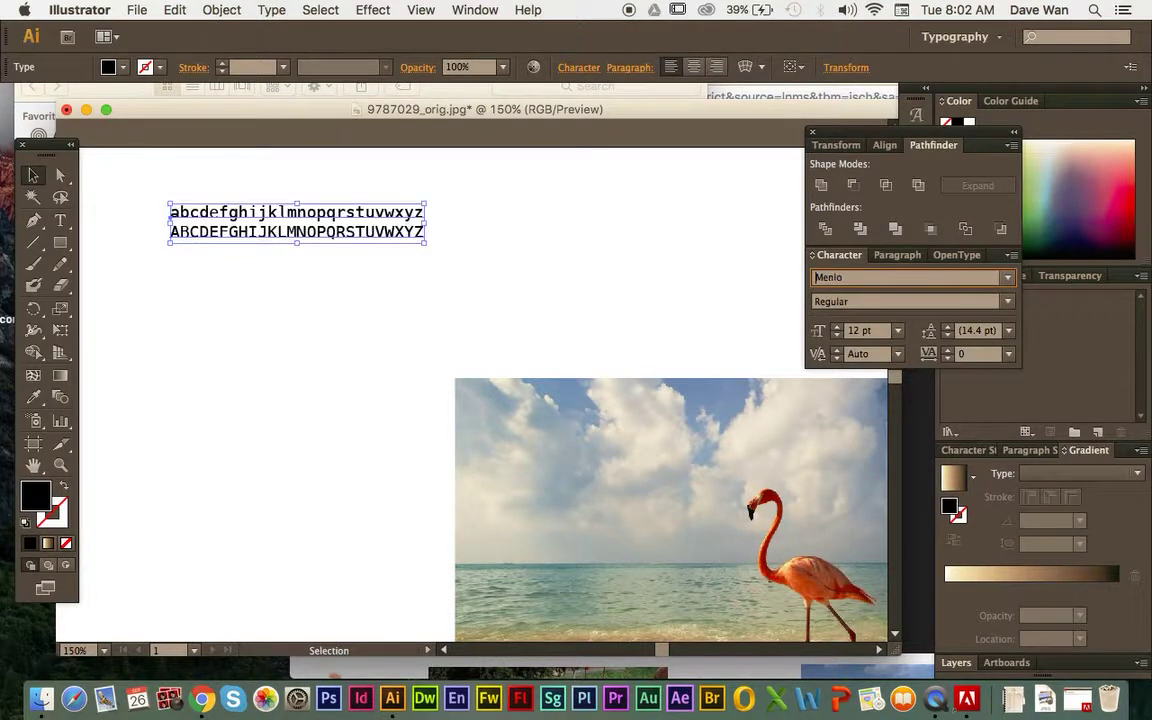
pyautogui.press('Up')
pyautogui.press('Up')
pyautogui.press('Up')
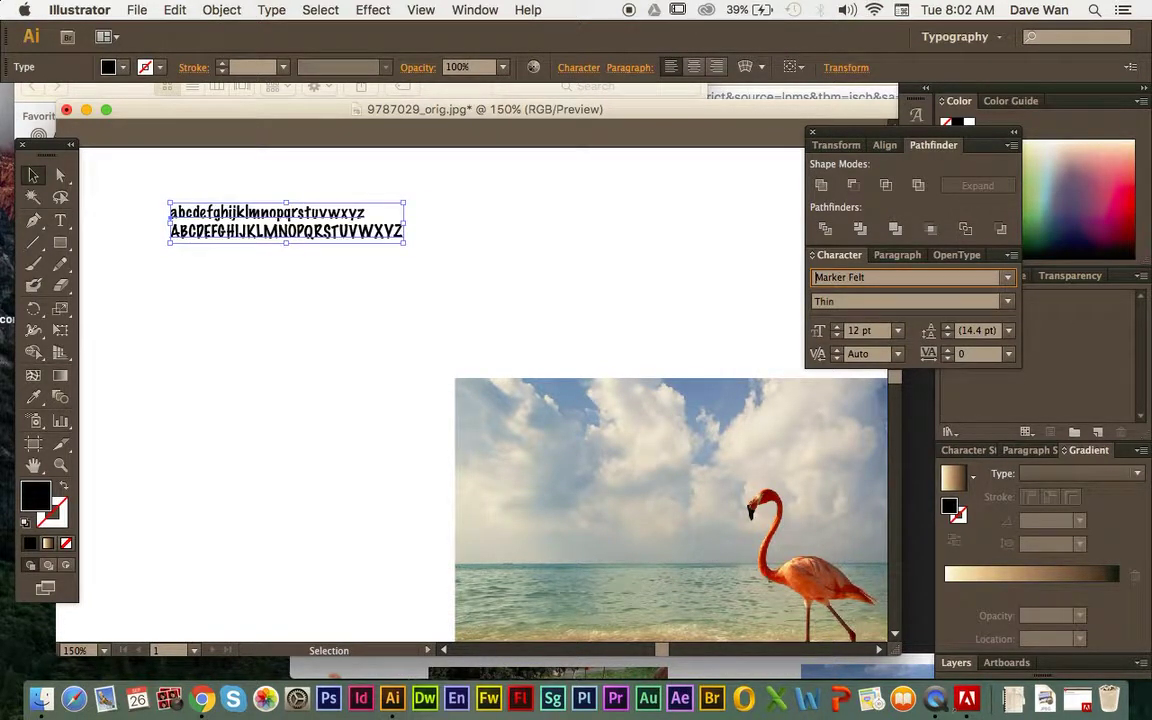
pyautogui.scroll(-10, 852, 345)
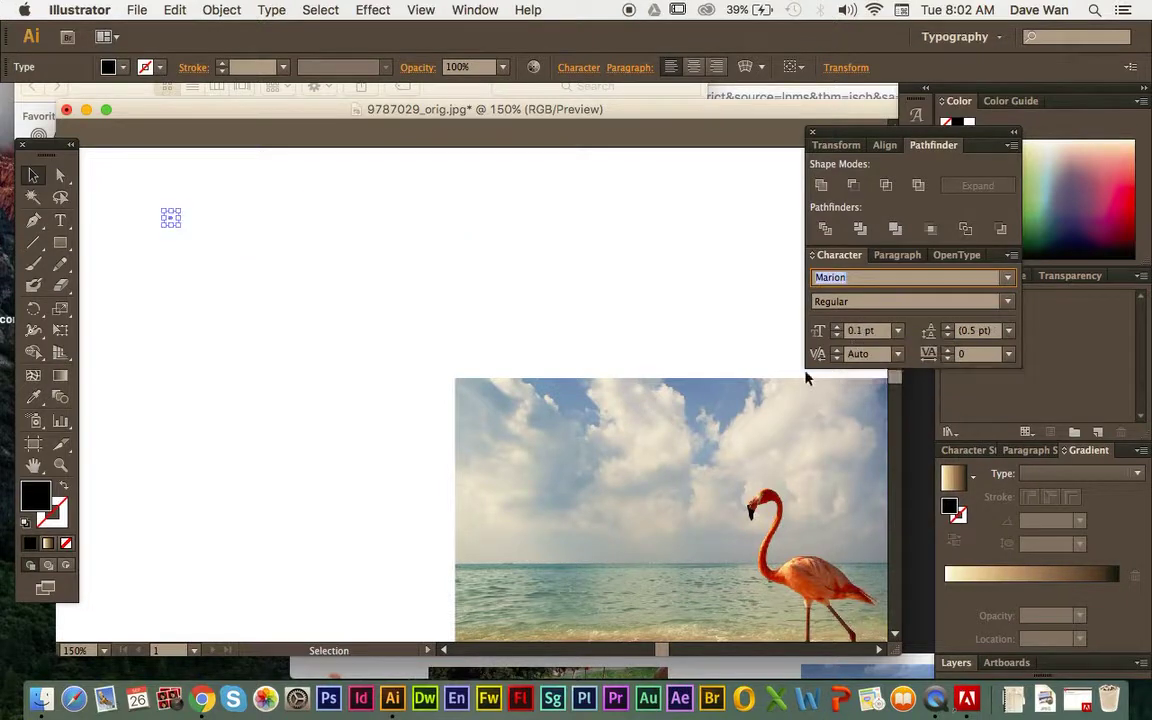
pyautogui.scroll(-3, 797, 380)
pyautogui.scroll(8, 795, 383)
pyautogui.scroll(-5, 797, 383)
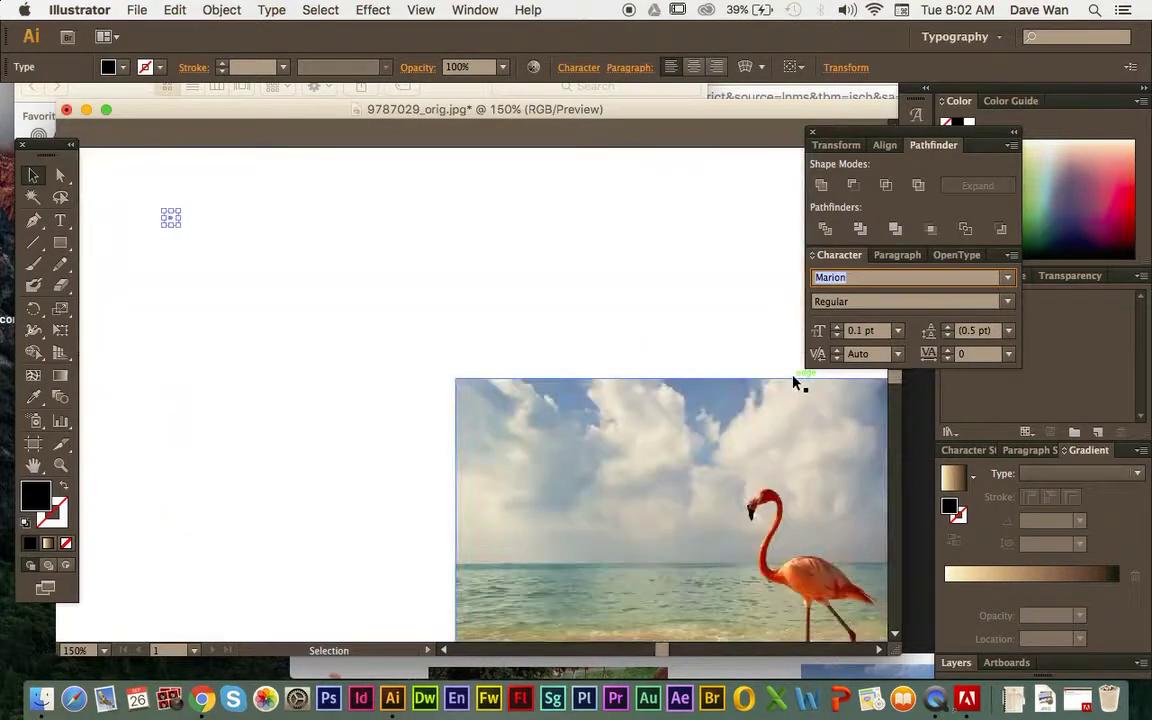
# Try MarMalayalam MN, undo it, then settle the alphabet on Lucida Grande Regular.
pyautogui.click(862, 278)
pyautogui.write('Mar')
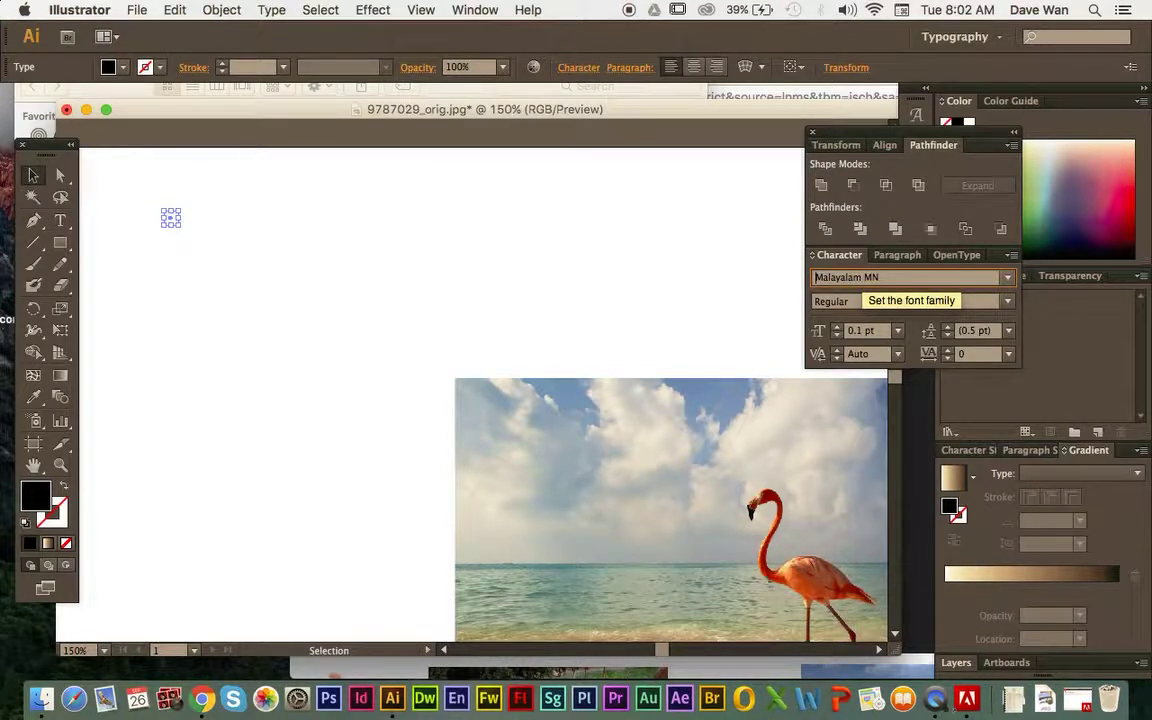
pyautogui.write('Malayalam MN')
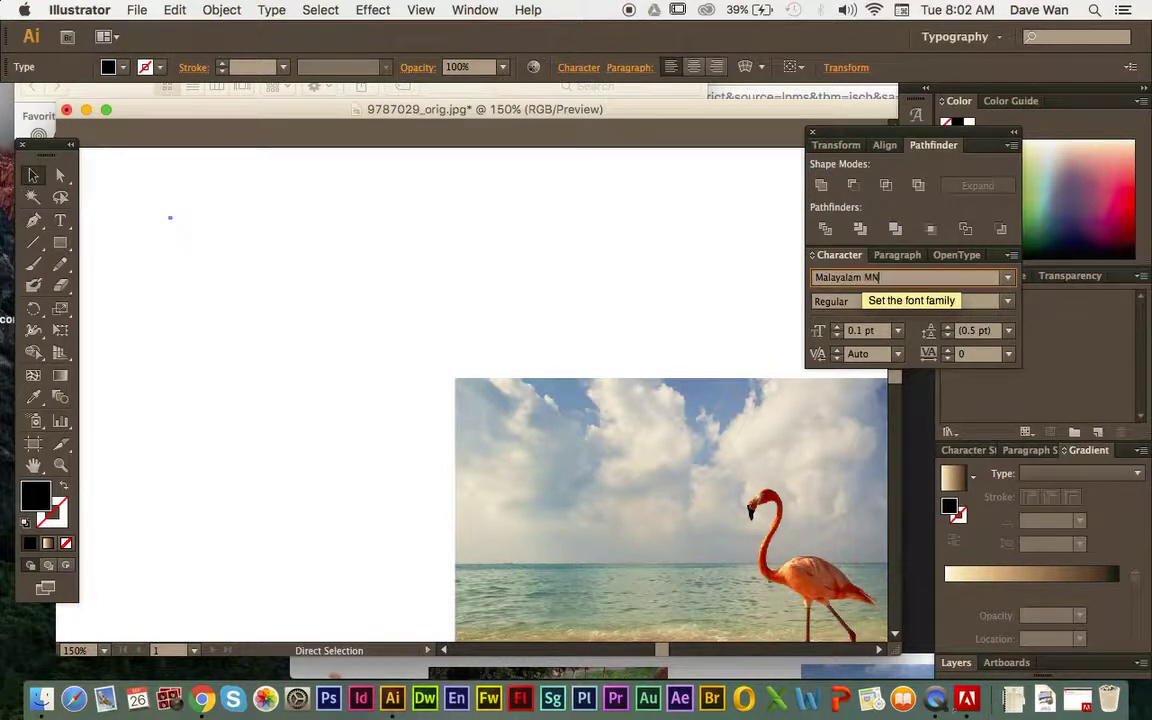
pyautogui.hotkey('ctrl', 'z')
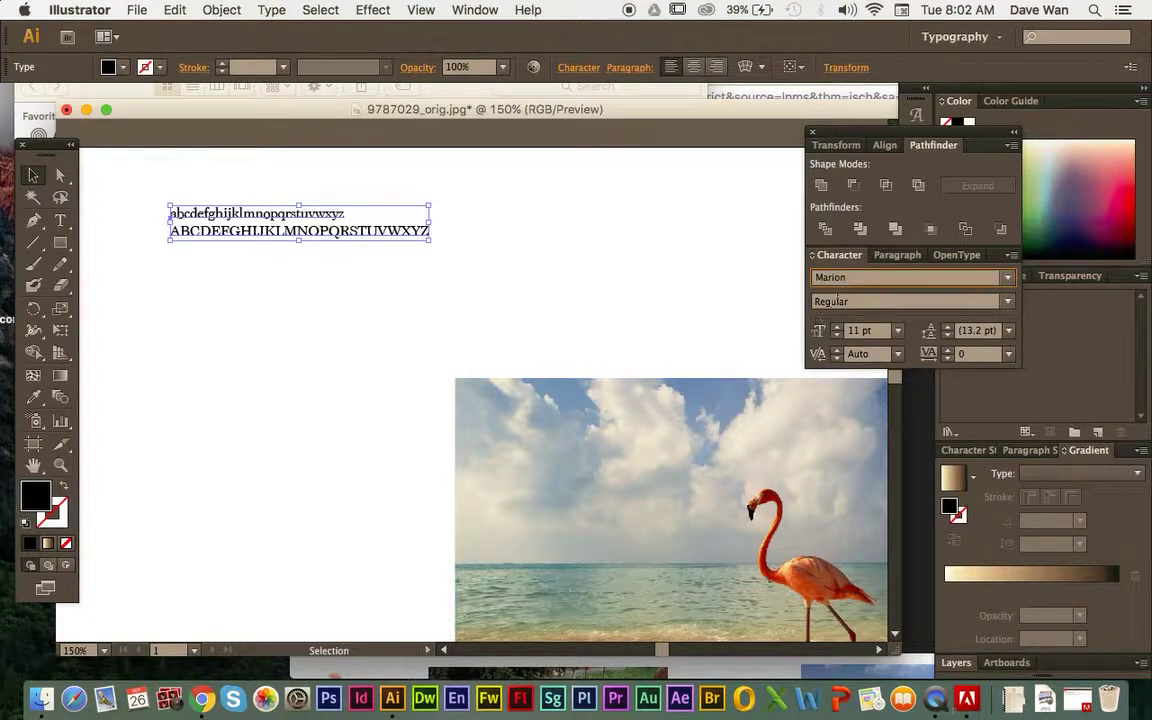
pyautogui.press('Up')
pyautogui.press('Up')
pyautogui.press('Up')
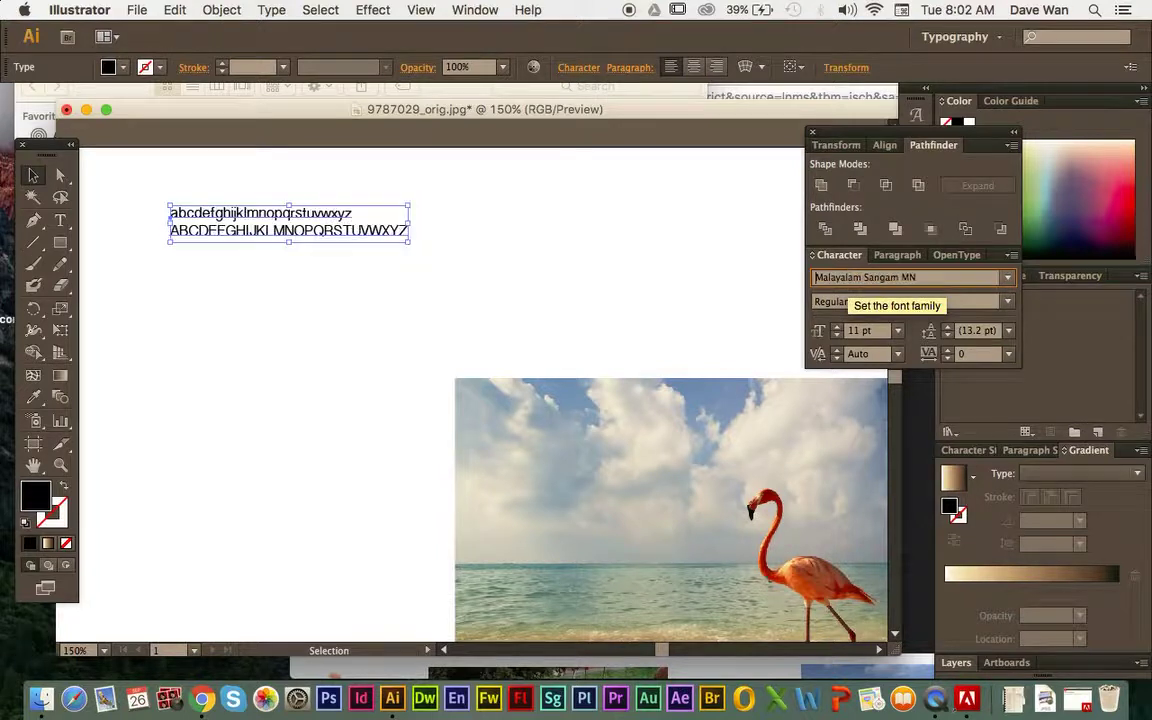
pyautogui.press('Up')
pyautogui.press('Up')
pyautogui.press('Up')
pyautogui.press('Up')
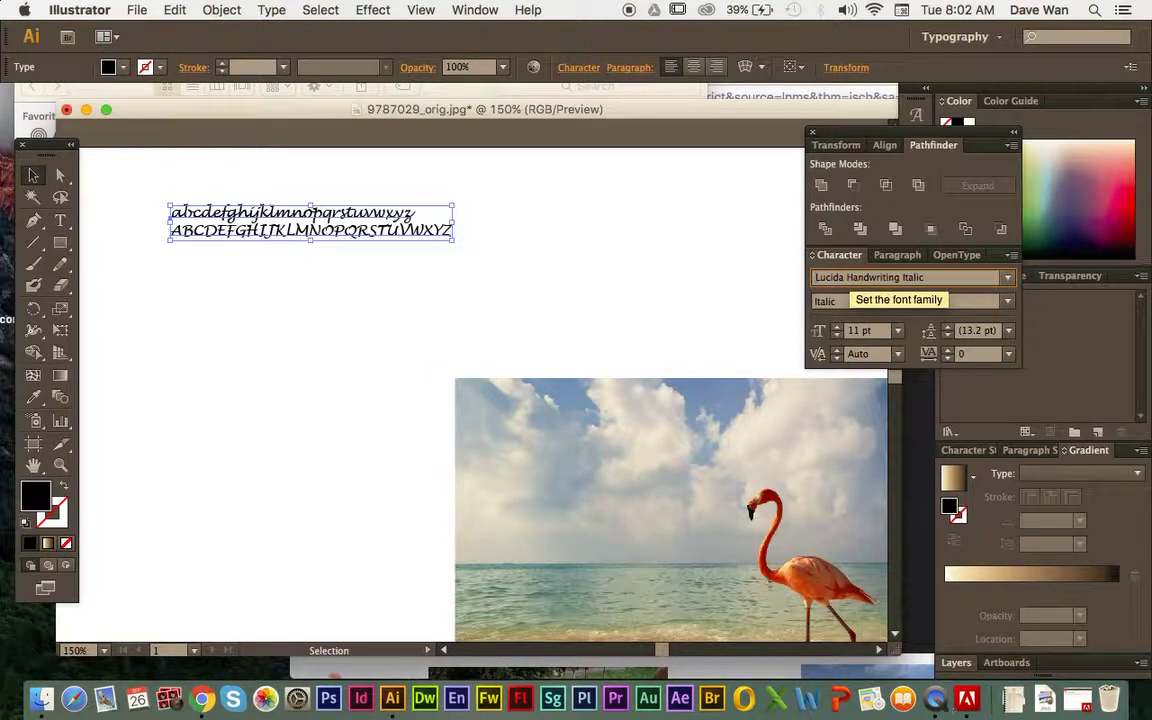
pyautogui.press('Up')
pyautogui.press('Up')
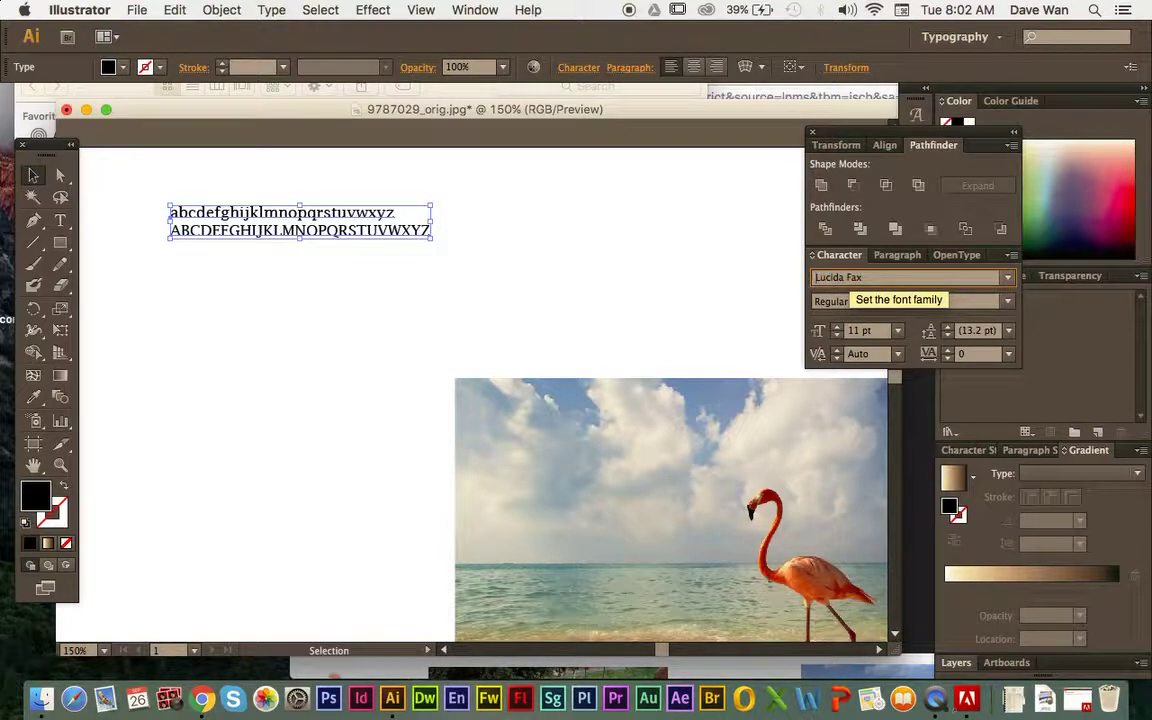
pyautogui.press('Down')
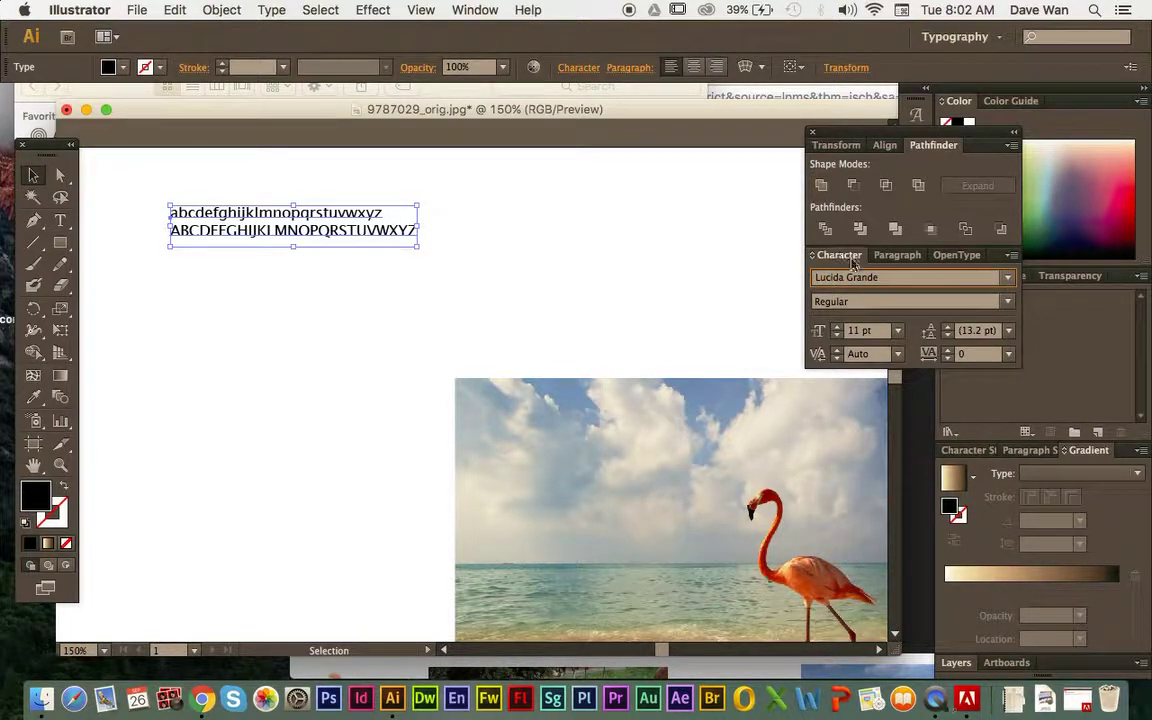
# Try the alphabet at 72, 48 and 36 pt, shifting it further left on the artboard.
pyautogui.click(897, 331)
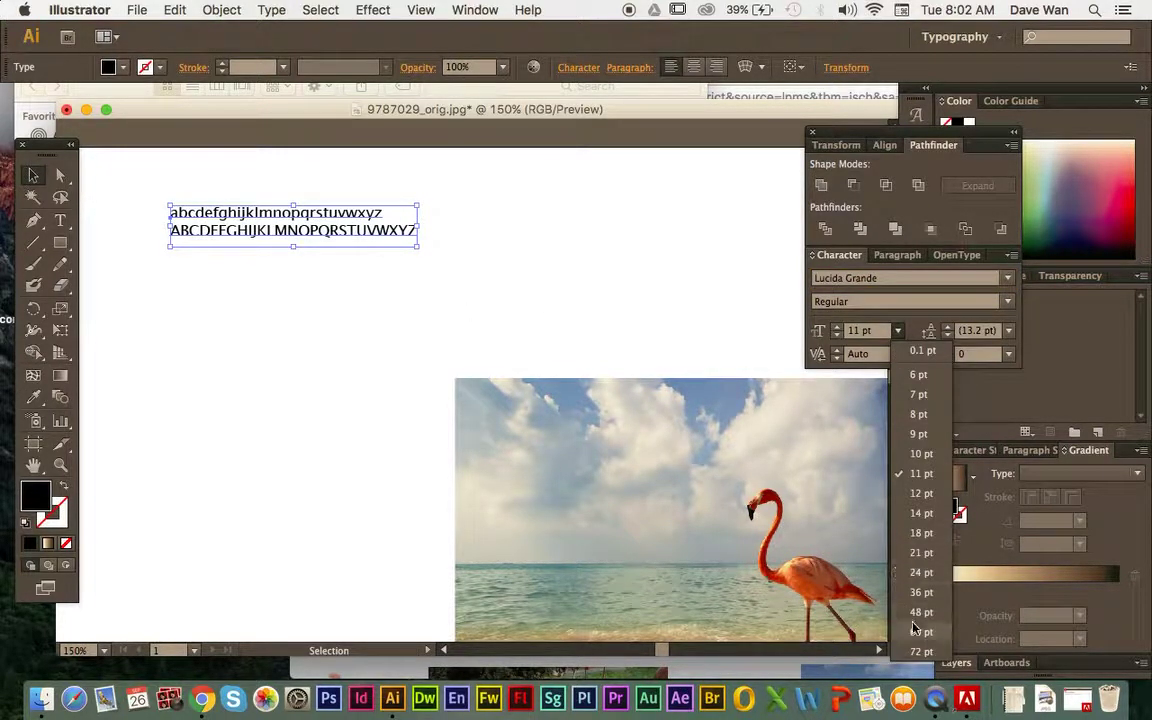
pyautogui.click(921, 651)
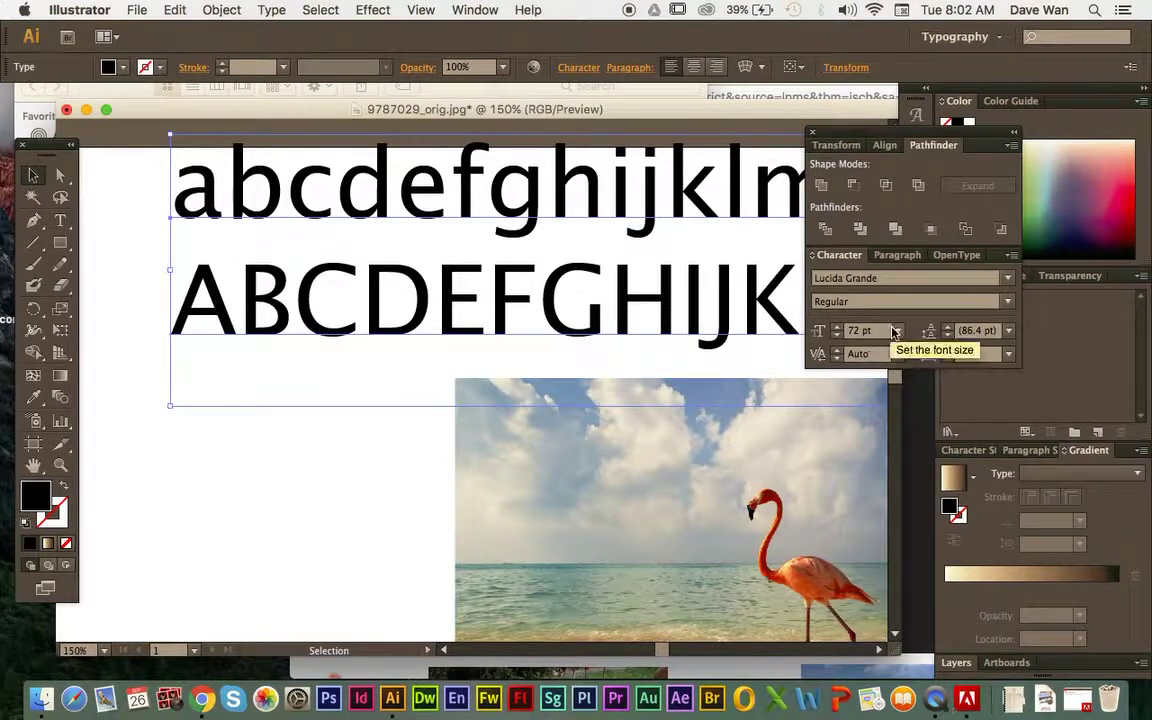
pyautogui.click(897, 331)
pyautogui.click(921, 611)
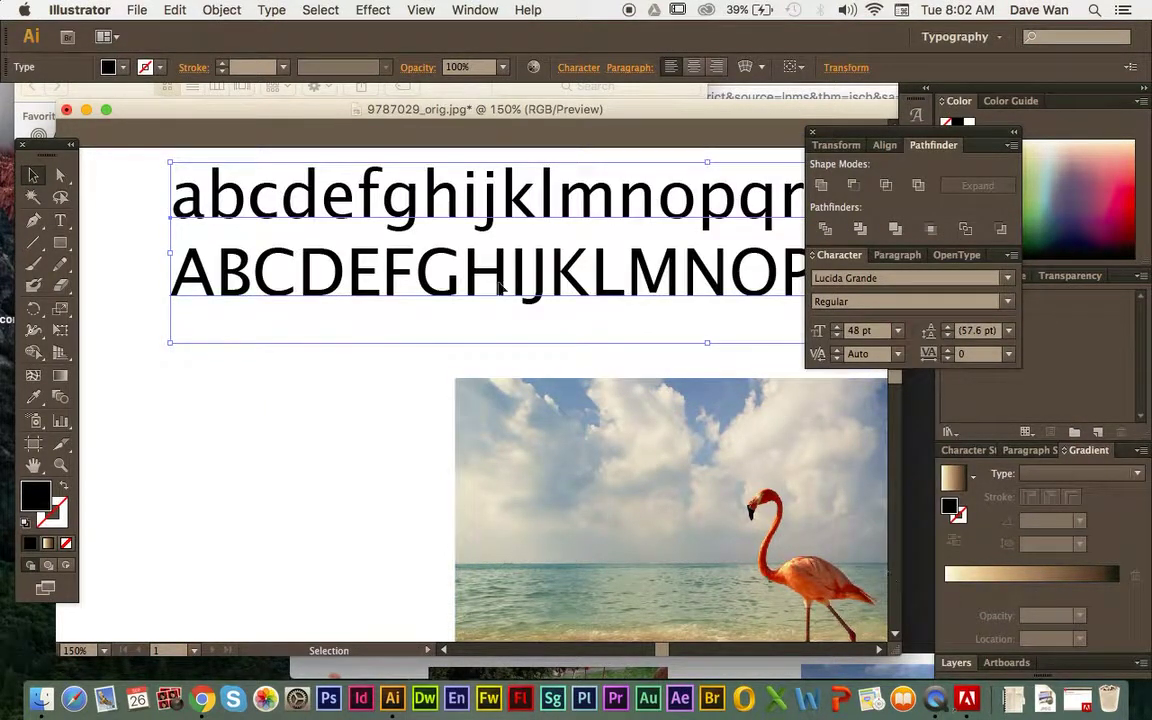
pyautogui.moveTo(478, 198); pyautogui.dragTo(400, 198)
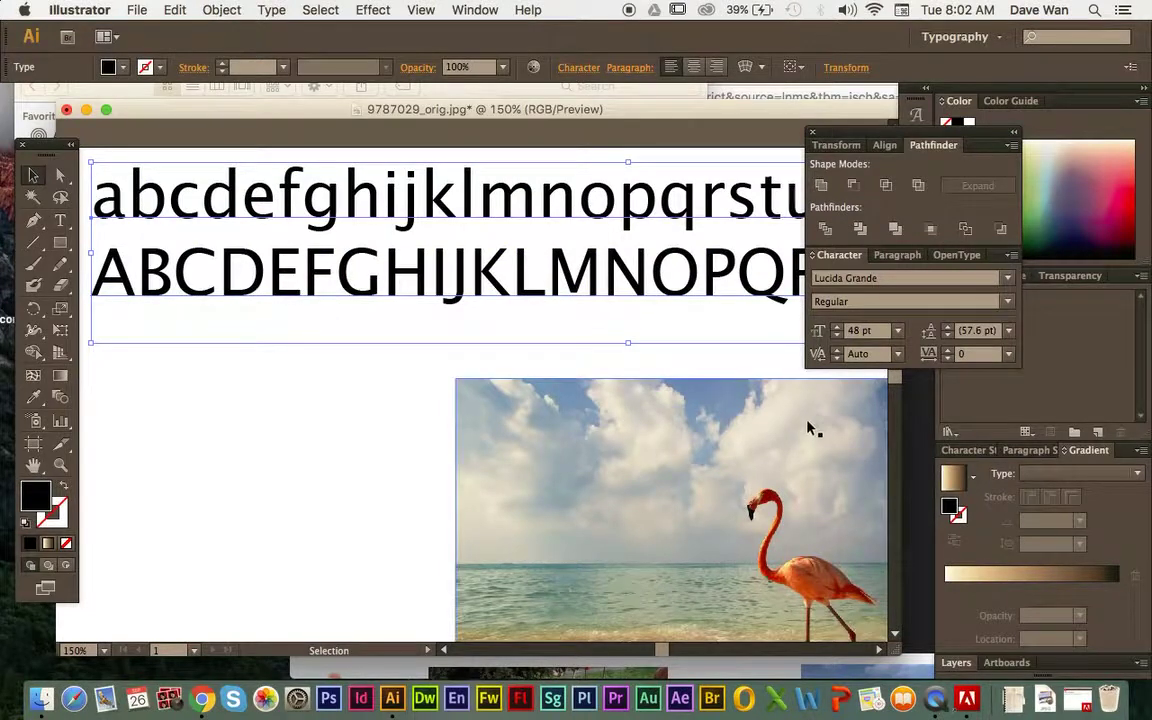
pyautogui.click(895, 331)
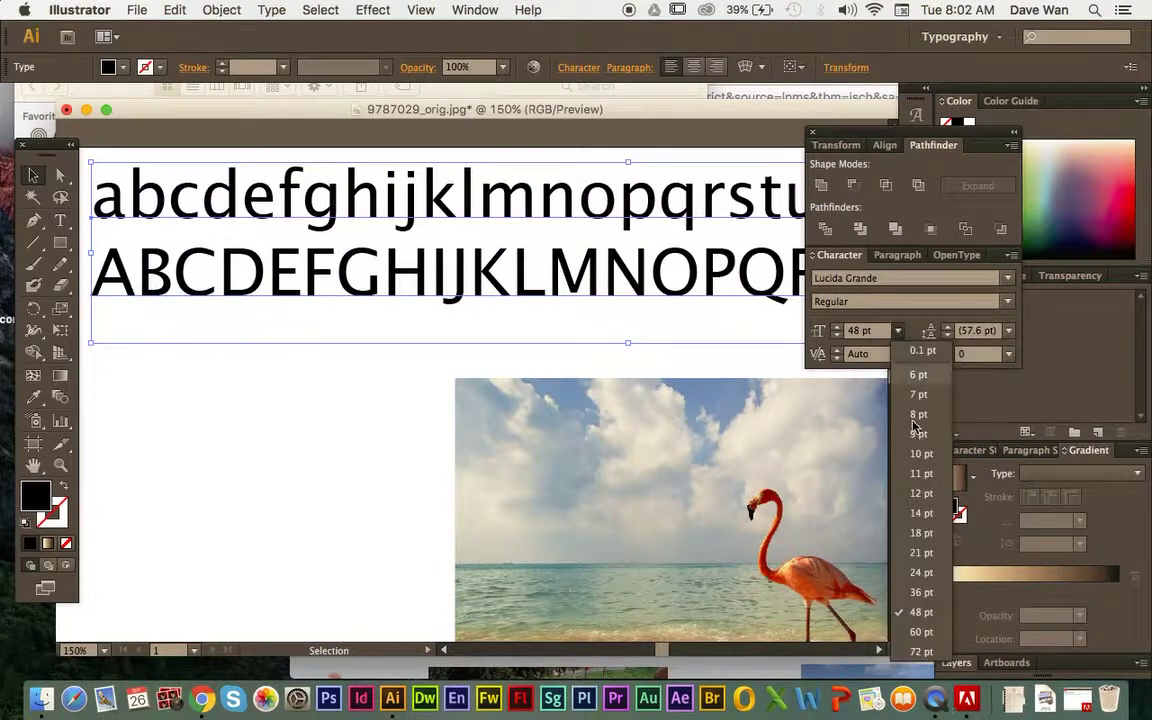
pyautogui.click(935, 592)
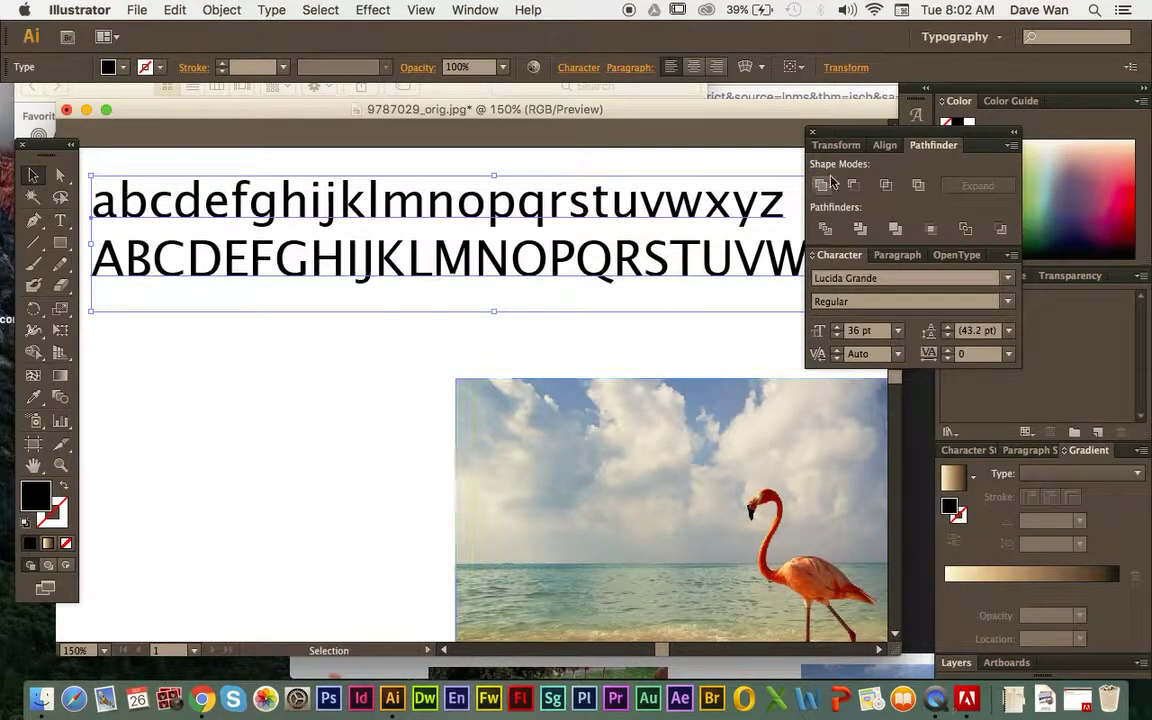
pyautogui.moveTo(845, 143); pyautogui.dragTo(853, 199)
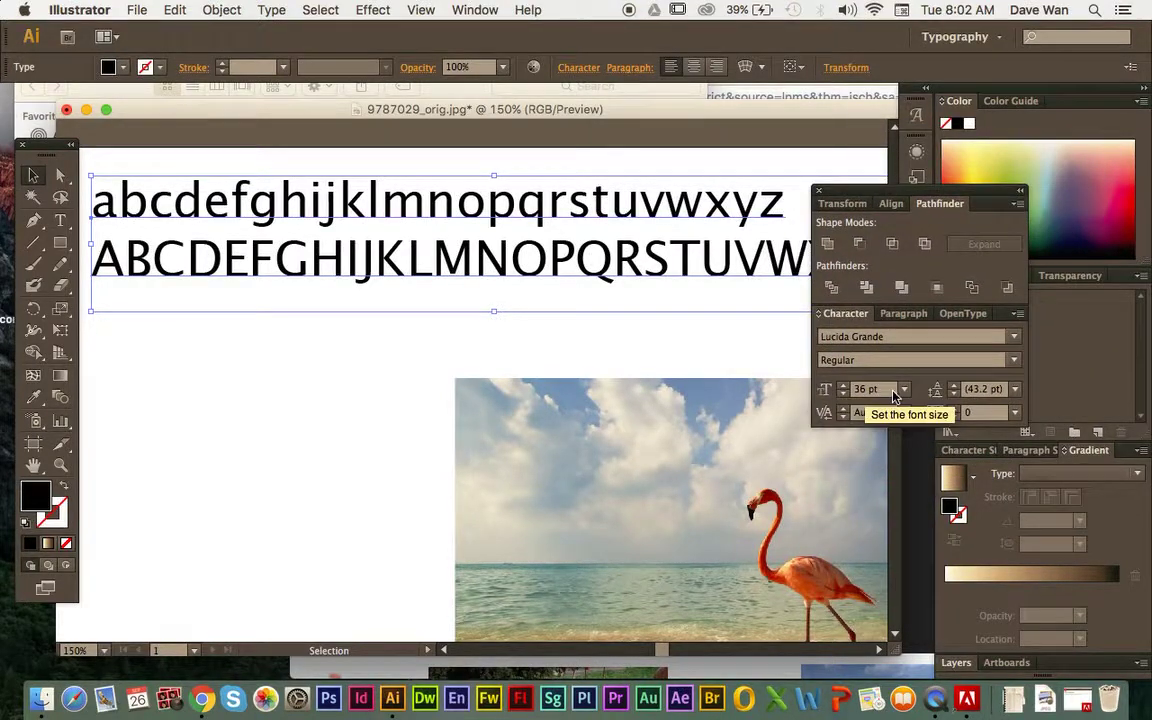
pyautogui.click(903, 389)
# Set the alphabet to 24 pt Lucida Handwriting Italic and nudge it slightly down-right.
pyautogui.click(927, 290)
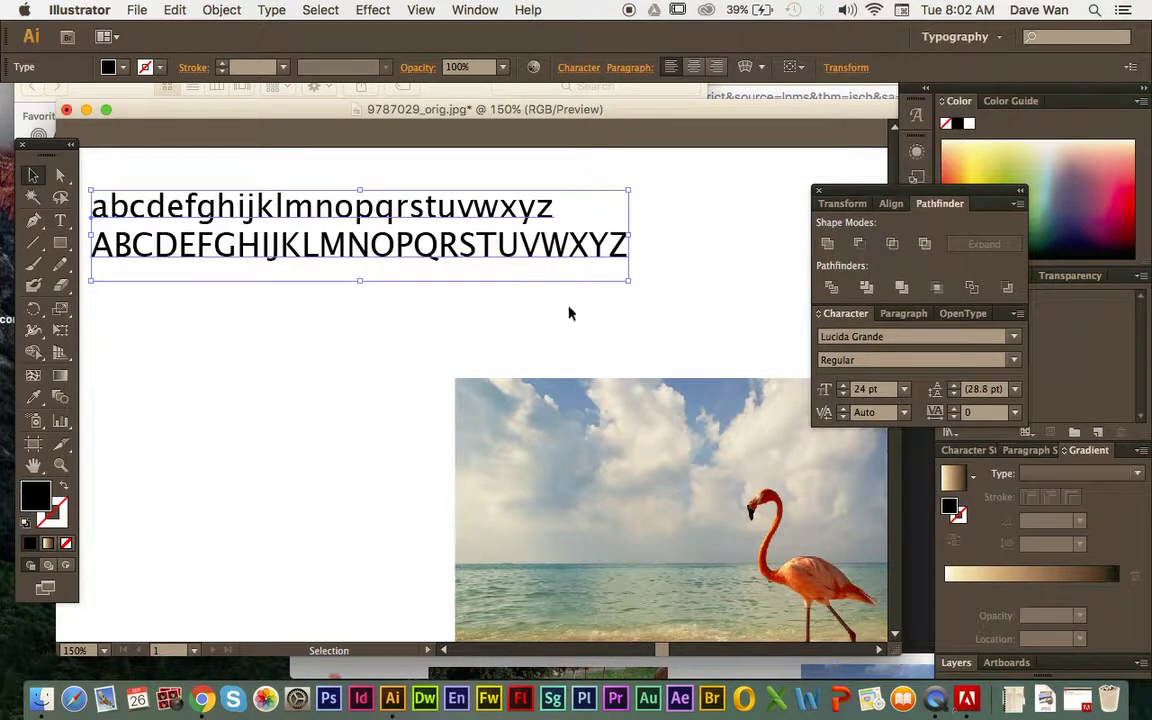
pyautogui.click(1008, 337)
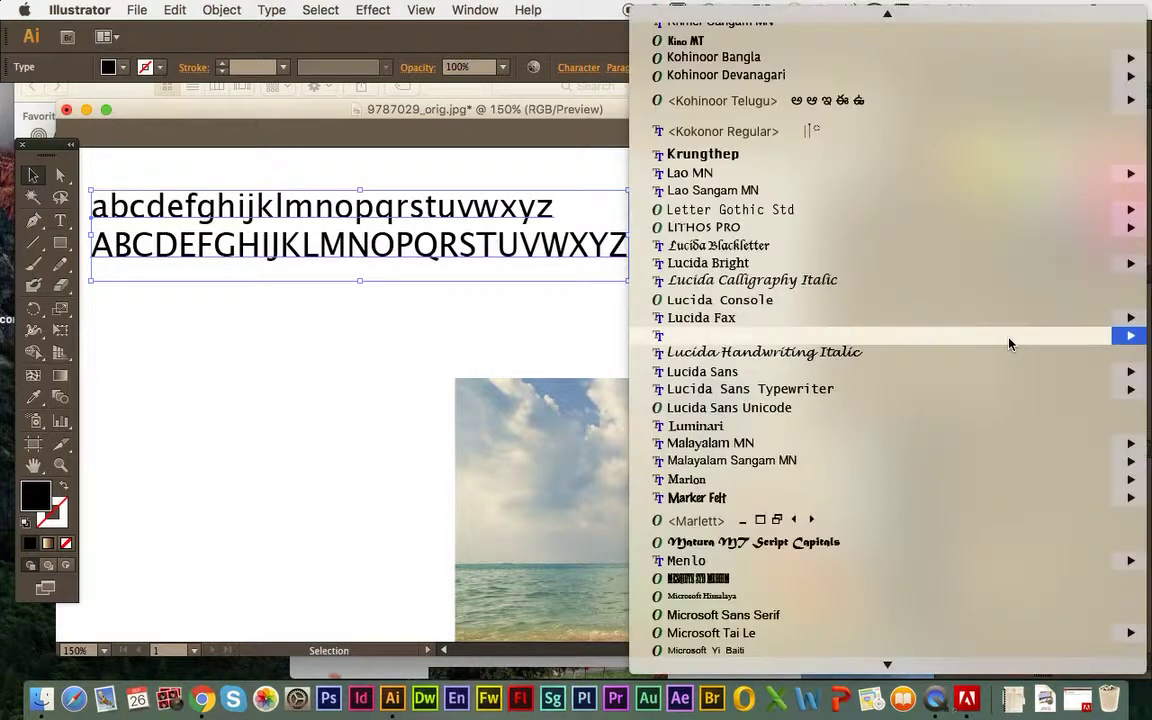
pyautogui.moveTo(942, 333)
pyautogui.click(931, 300)
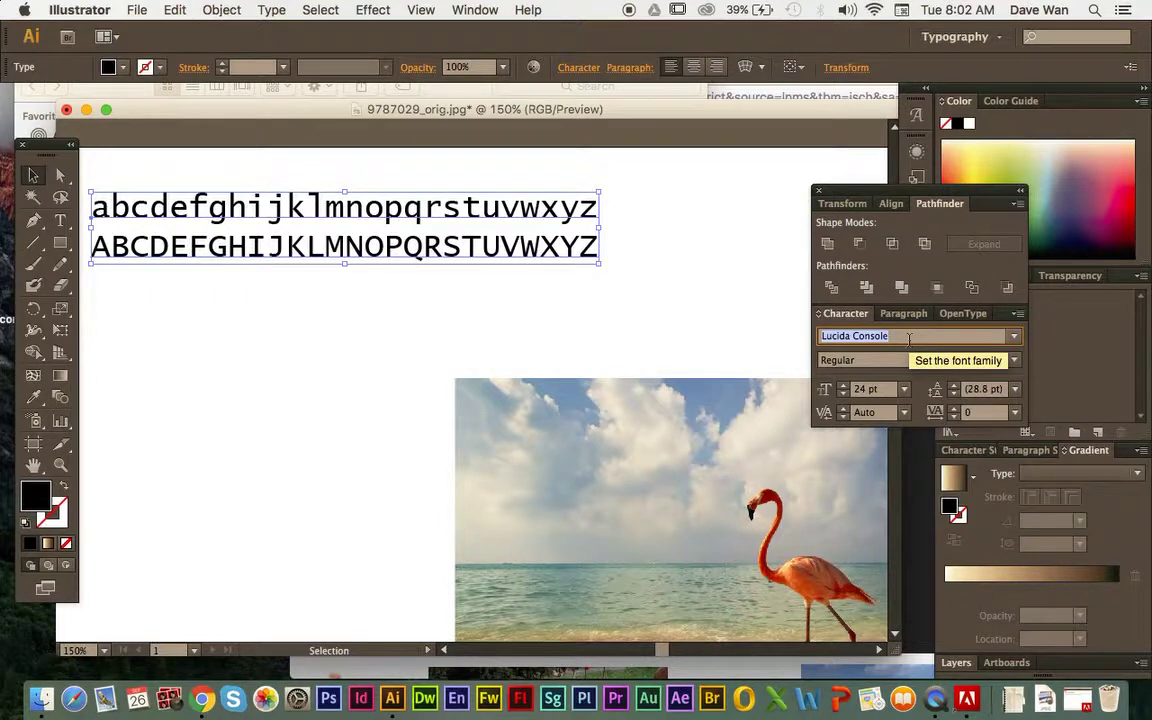
pyautogui.press('Down')
pyautogui.press('Down')
pyautogui.press('Down')
pyautogui.press('Down')
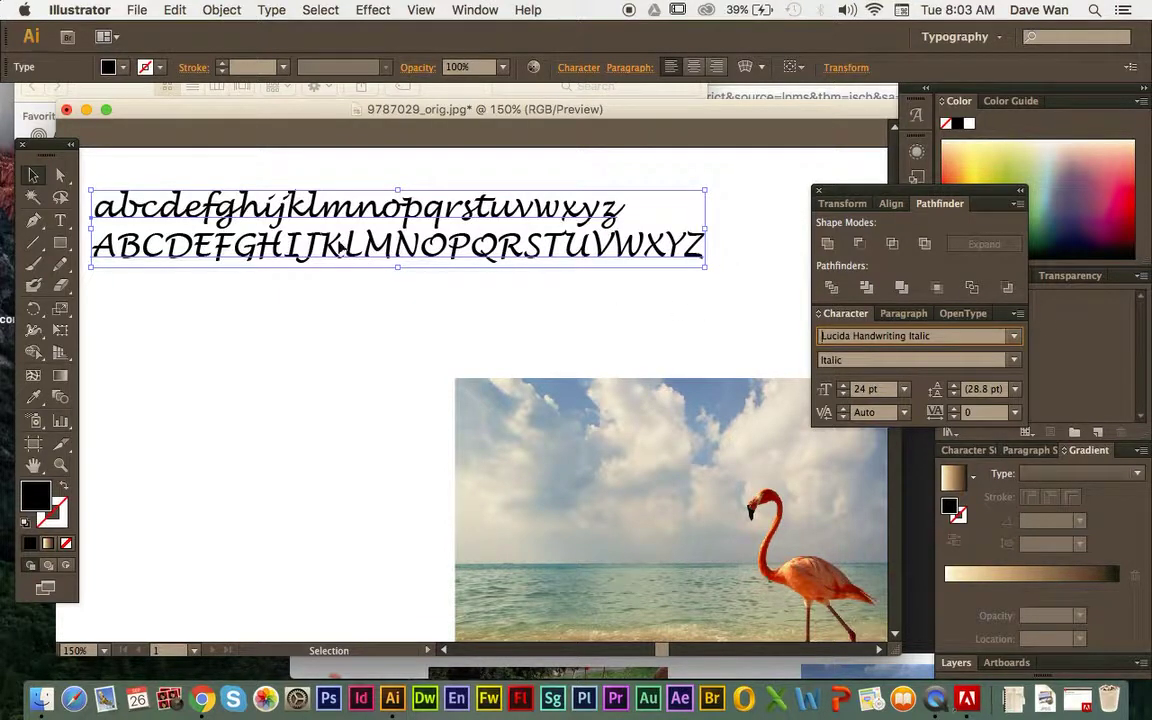
pyautogui.moveTo(362, 250); pyautogui.dragTo(315, 222)
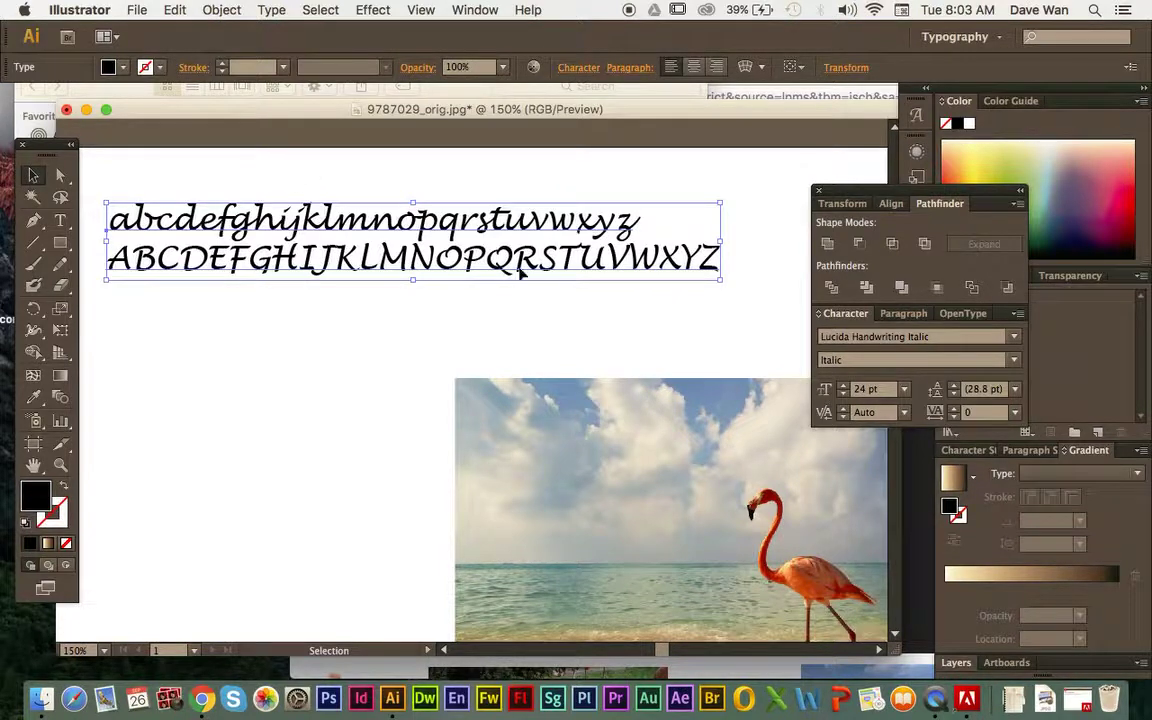
# Convert the Lucida Handwriting alphabet text into outlined letter shapes.
pyautogui.click(121, 296)
pyautogui.click(337, 228)
pyautogui.click(208, 10)
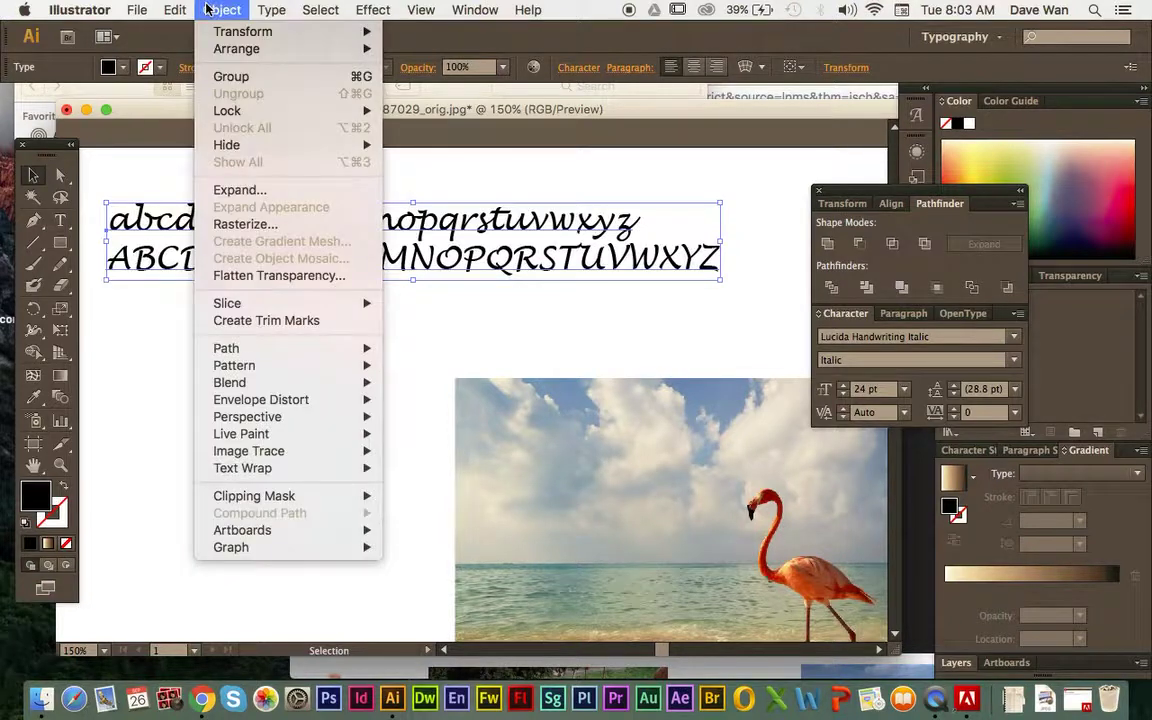
pyautogui.click(291, 195)
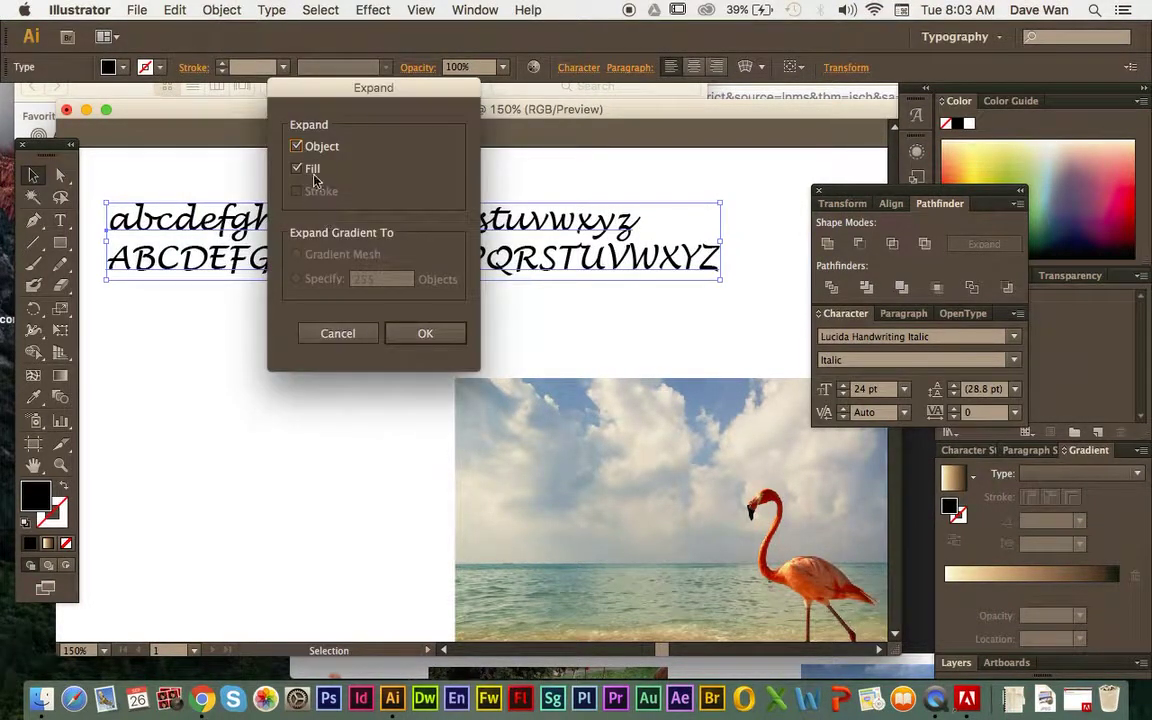
pyautogui.click(404, 336)
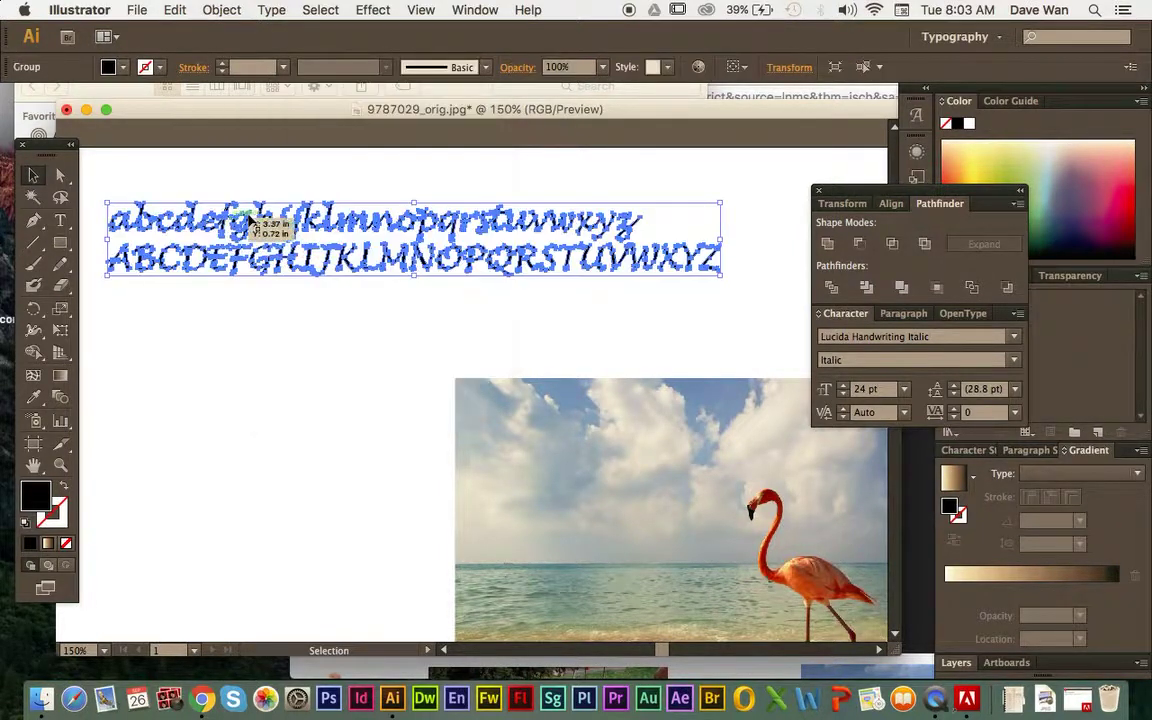
pyautogui.click(476, 293)
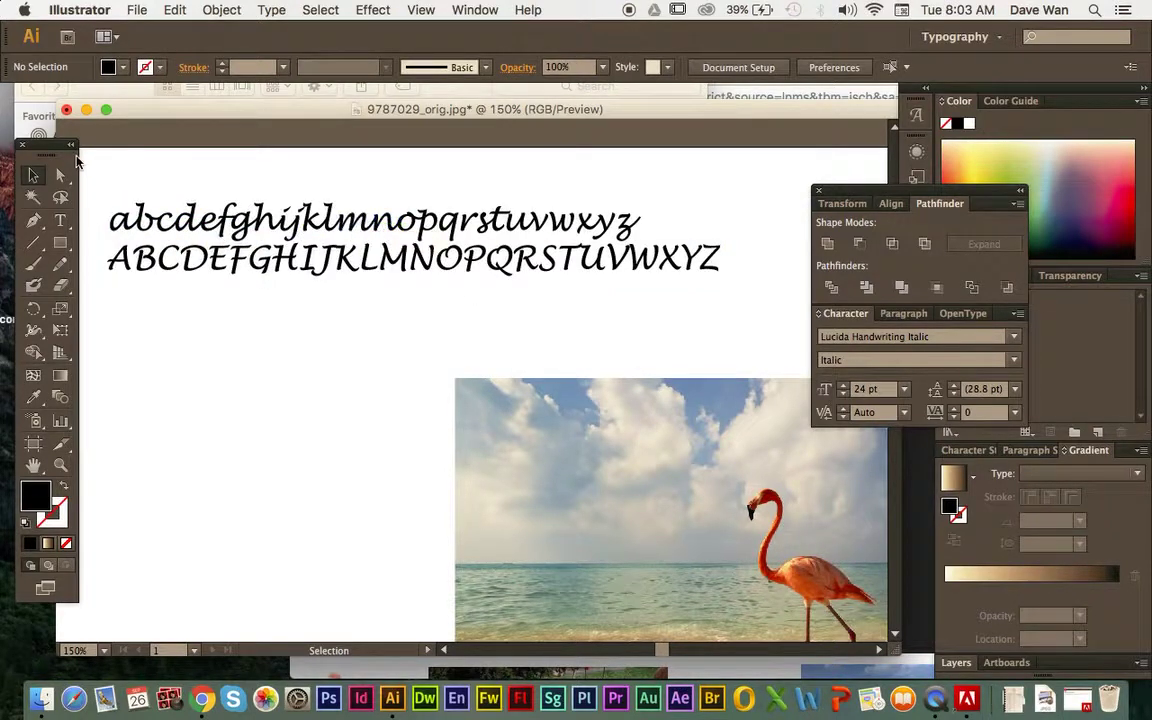
# Ungroup the outlined alphabet so each letter is its own shape.
pyautogui.click(241, 188)
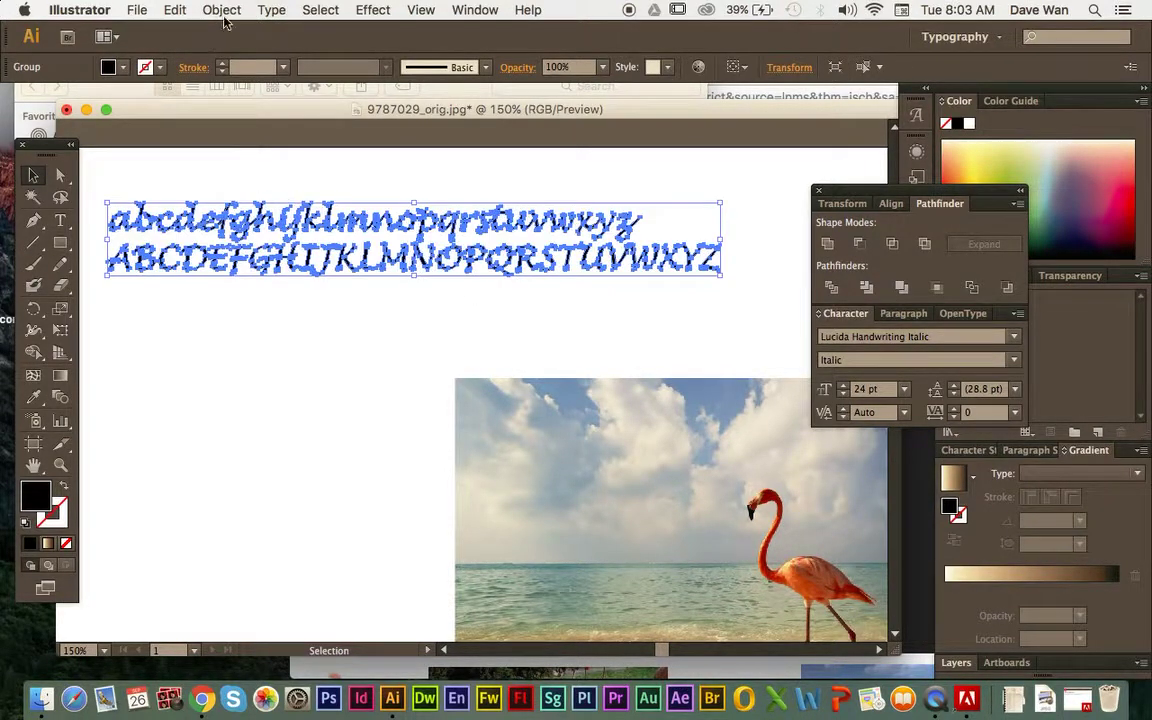
pyautogui.click(222, 11)
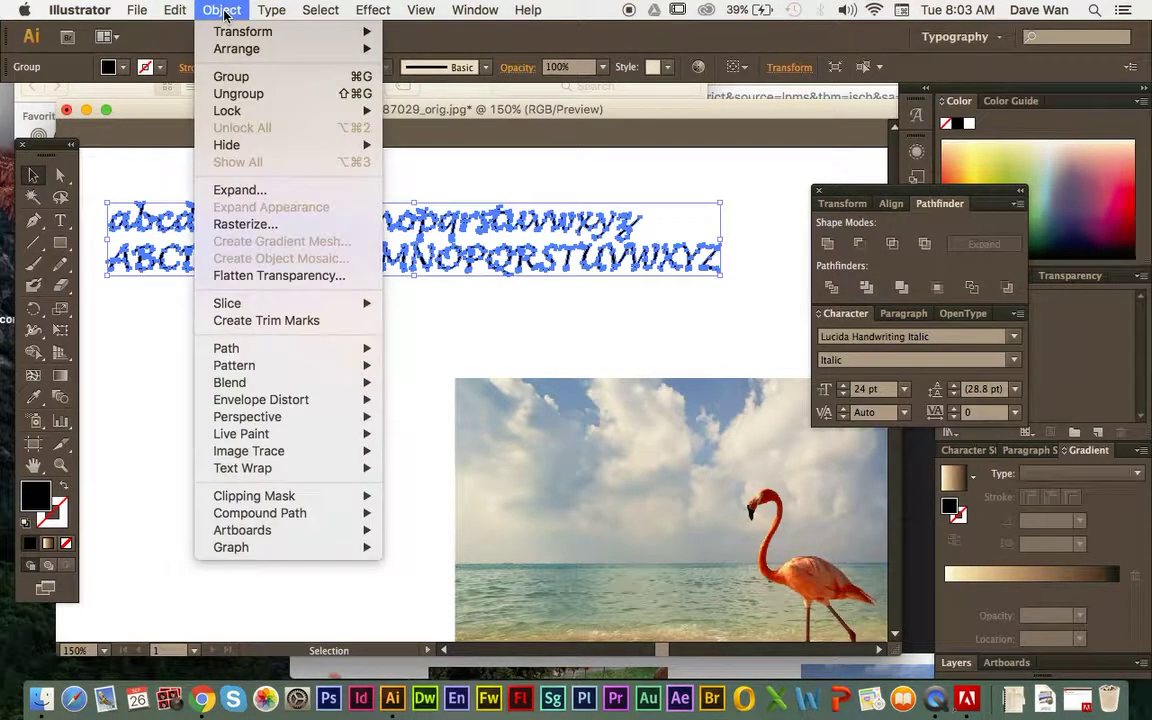
pyautogui.click(229, 96)
pyautogui.click(254, 177)
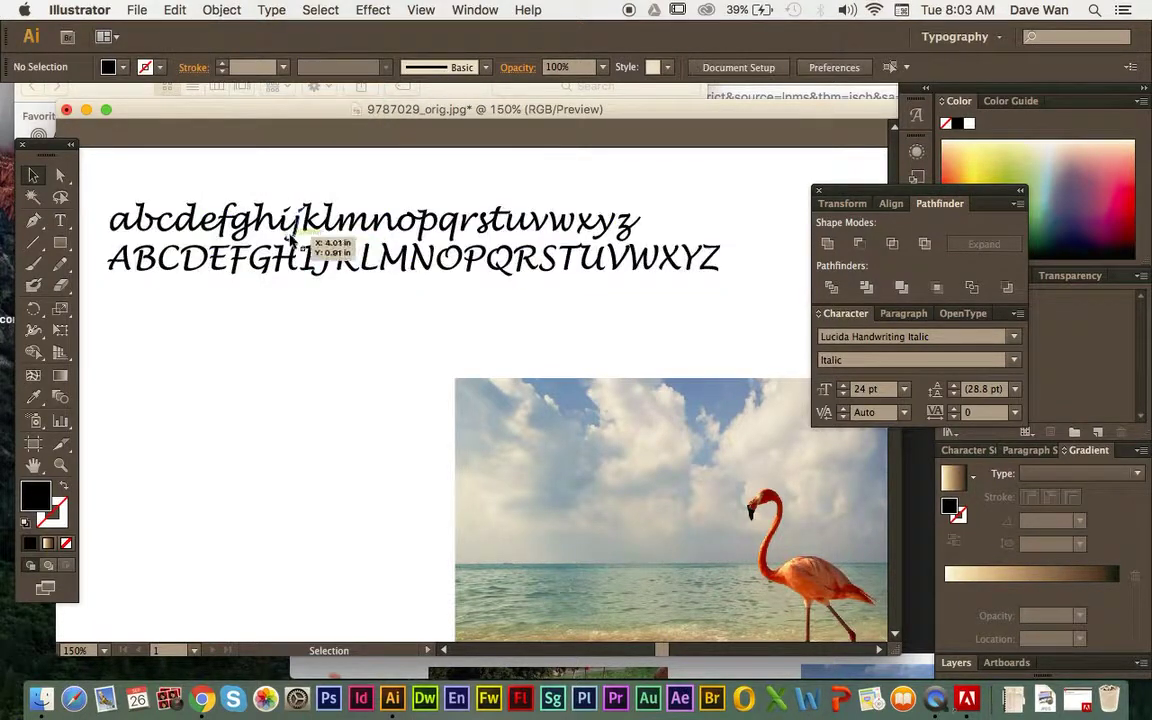
# Lift the lowercase i and j out of the alphabet and set them above it.
pyautogui.moveTo(289, 232); pyautogui.dragTo(249, 303)
pyautogui.moveTo(305, 240); pyautogui.dragTo(298, 191)
pyautogui.moveTo(250, 305); pyautogui.dragTo(340, 185)
pyautogui.click(306, 352)
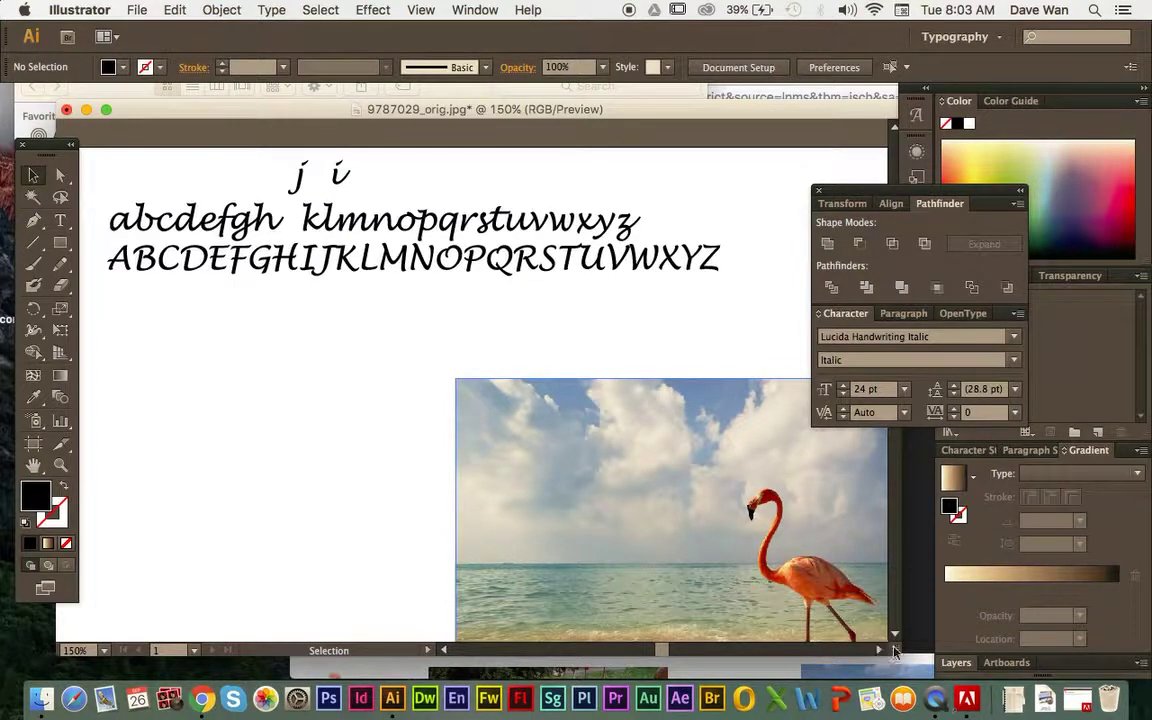
# Move the flamingo photo up and to the left.
pyautogui.moveTo(896, 651); pyautogui.dragTo(918, 667)
pyautogui.moveTo(812, 596); pyautogui.dragTo(565, 528)
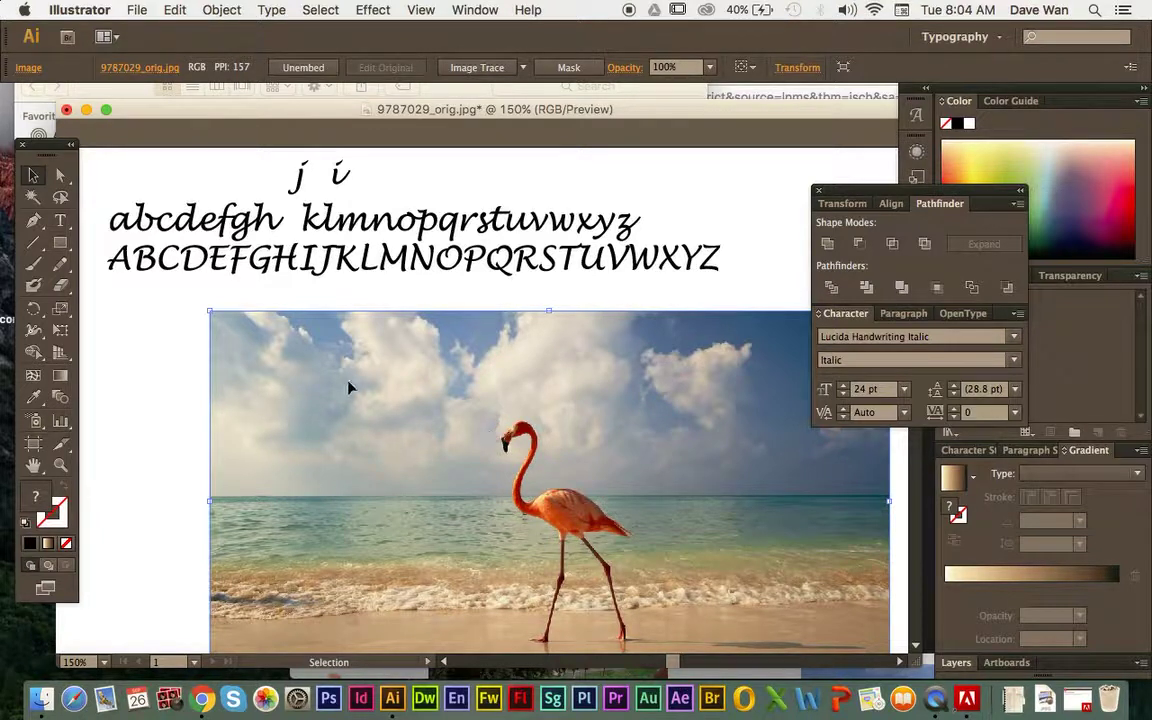
pyautogui.click(186, 449)
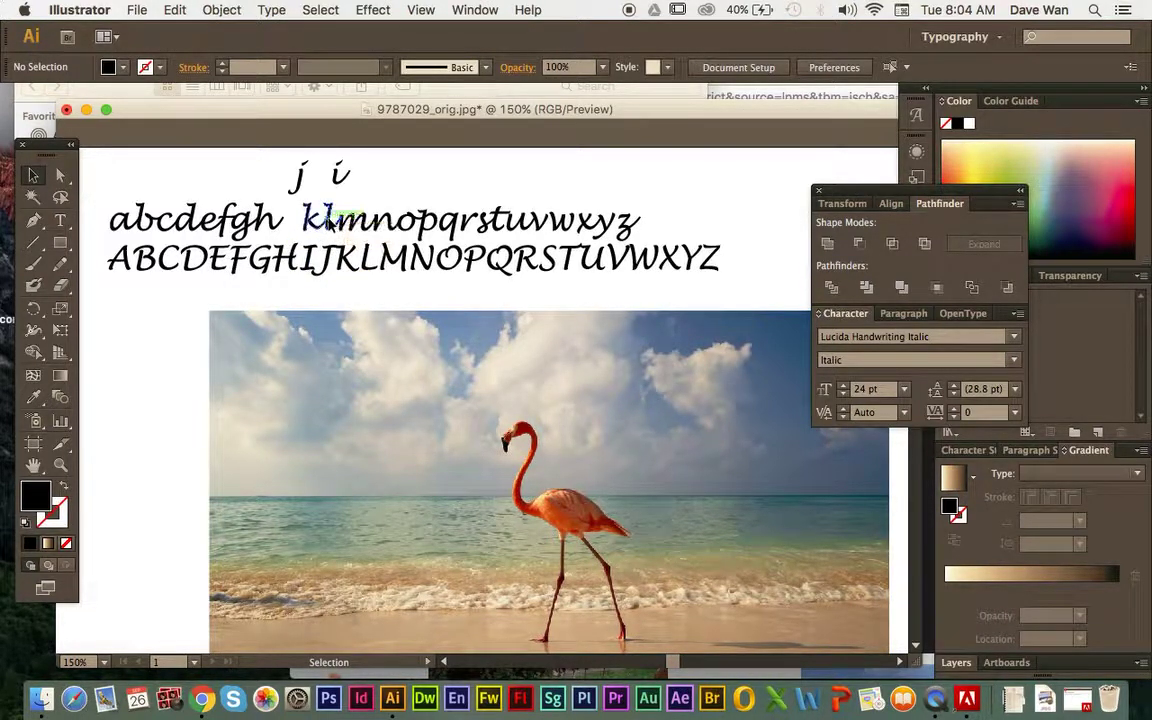
# Place the capital I and lowercase l from the alphabets onto the flamingo's leg.
pyautogui.moveTo(308, 206); pyautogui.dragTo(692, 196)
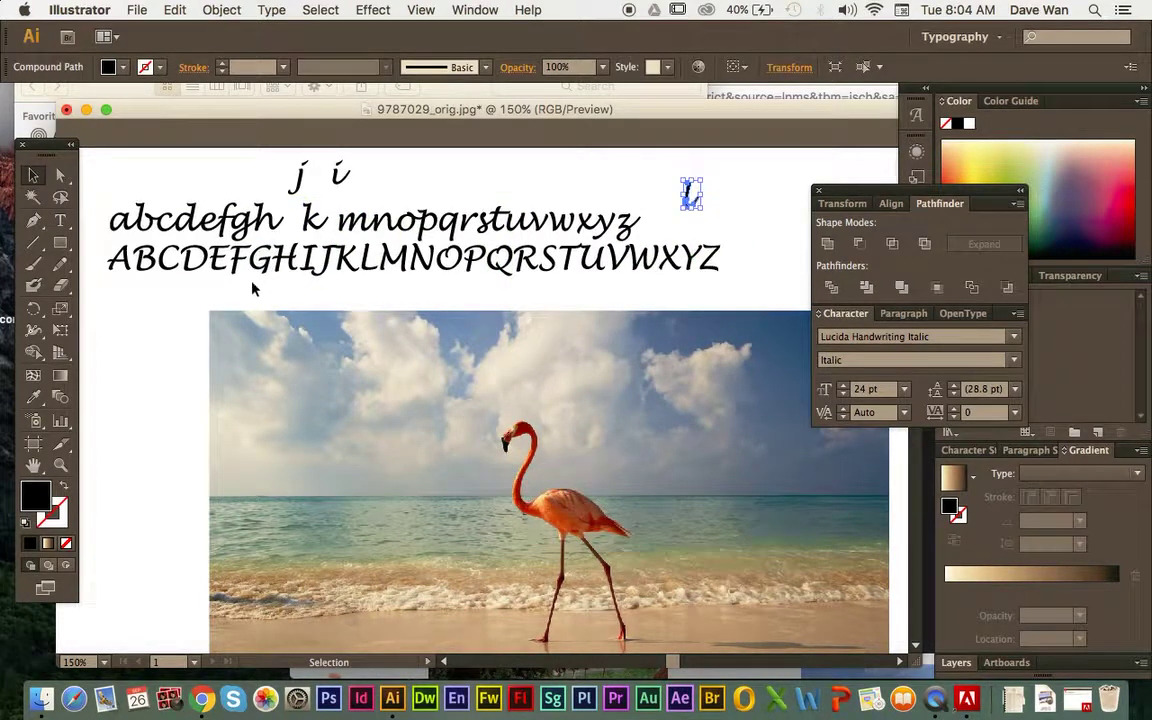
pyautogui.moveTo(304, 257); pyautogui.dragTo(562, 555)
pyautogui.click(461, 279)
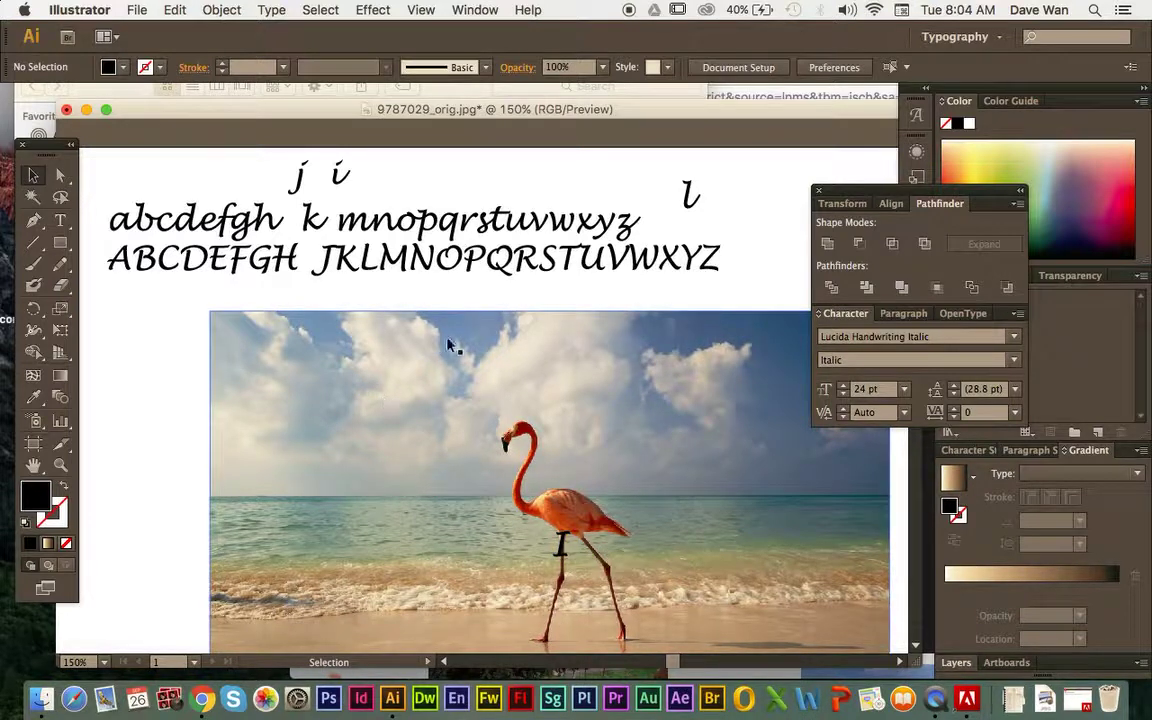
pyautogui.click(688, 199)
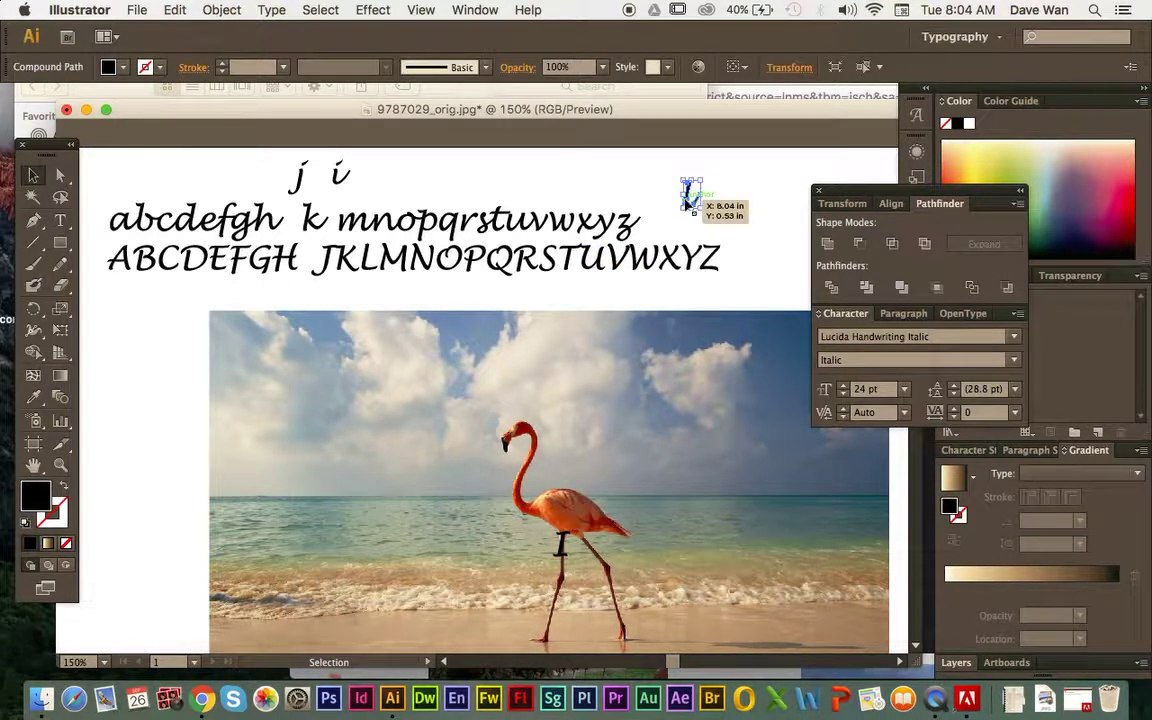
pyautogui.moveTo(688, 199); pyautogui.dragTo(537, 596)
pyautogui.click(157, 448)
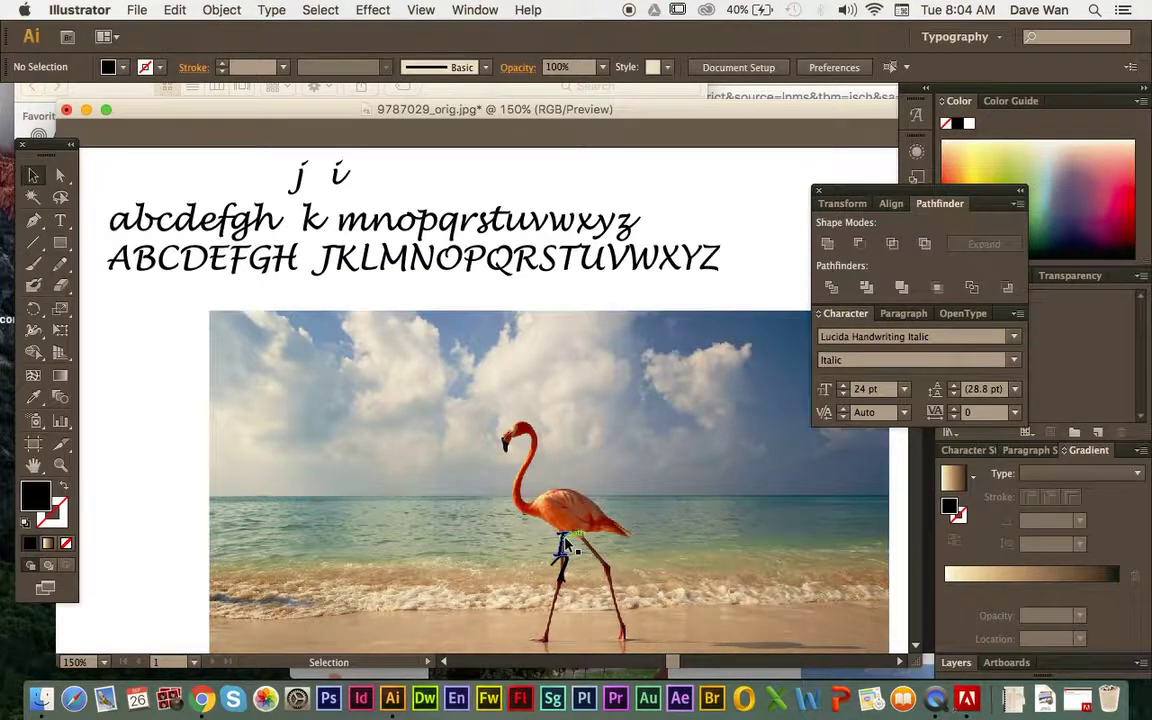
pyautogui.scroll(-2, 565, 545)
pyautogui.moveTo(291, 450); pyautogui.dragTo(707, 450)
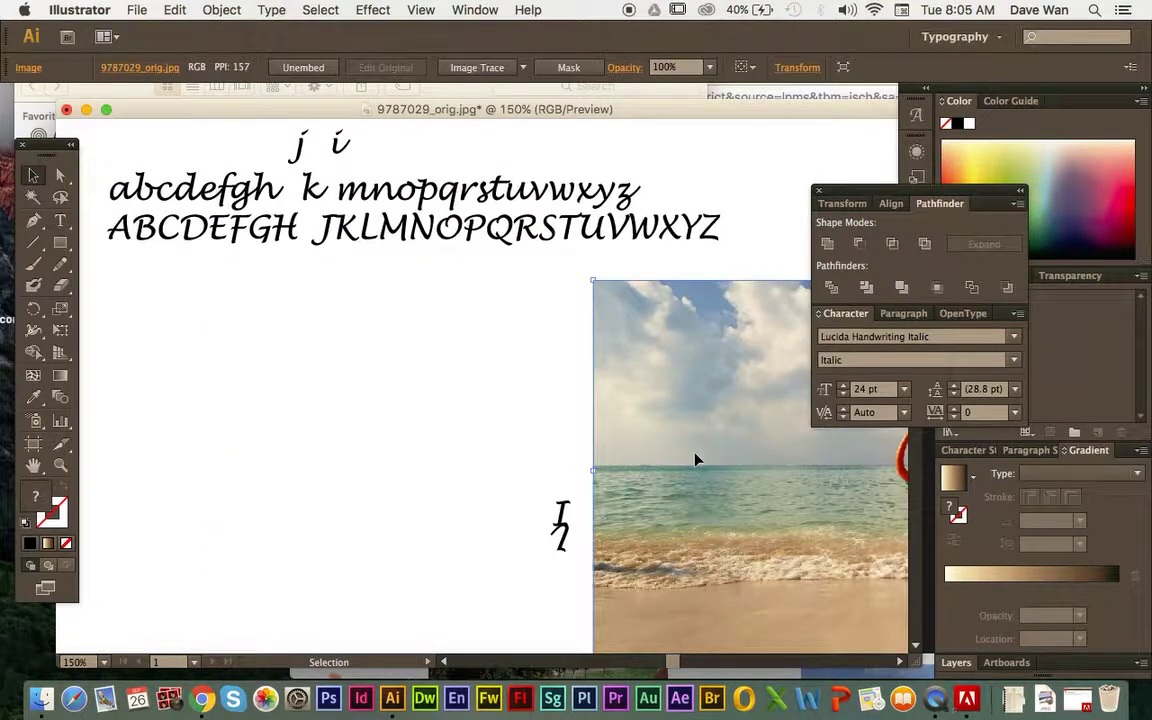
# Undo the accidental photo move and nudge the I-and-l leg letters slightly down.
pyautogui.press('super+z')
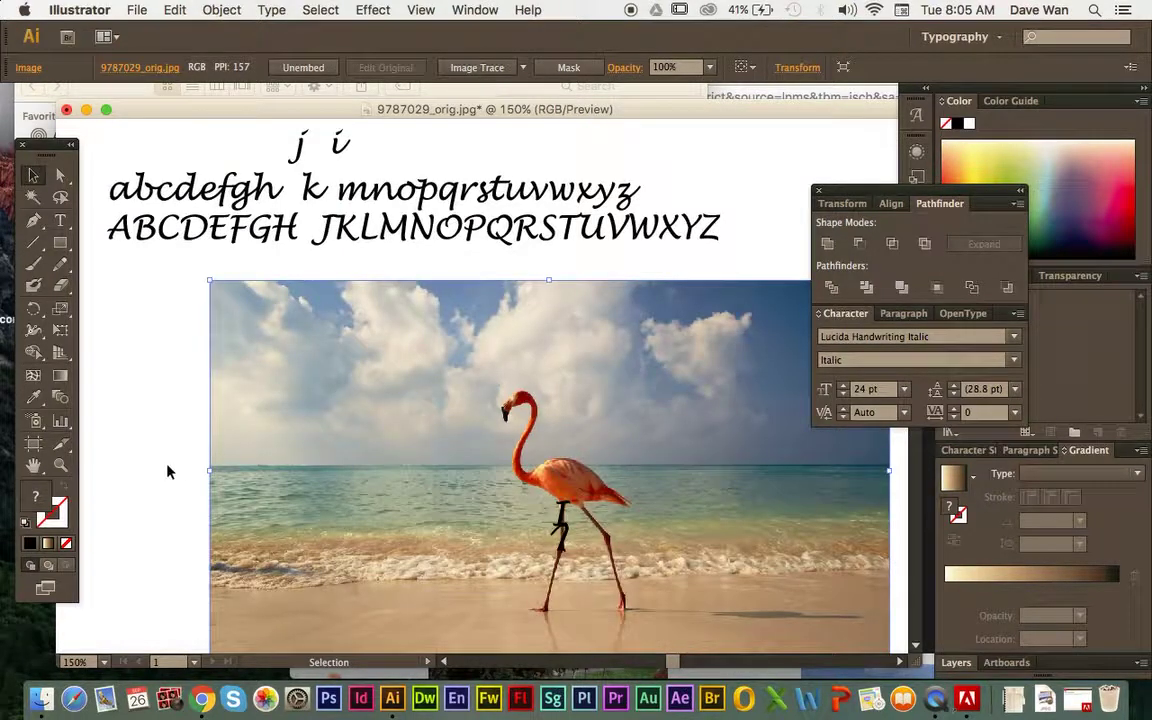
pyautogui.click(168, 471)
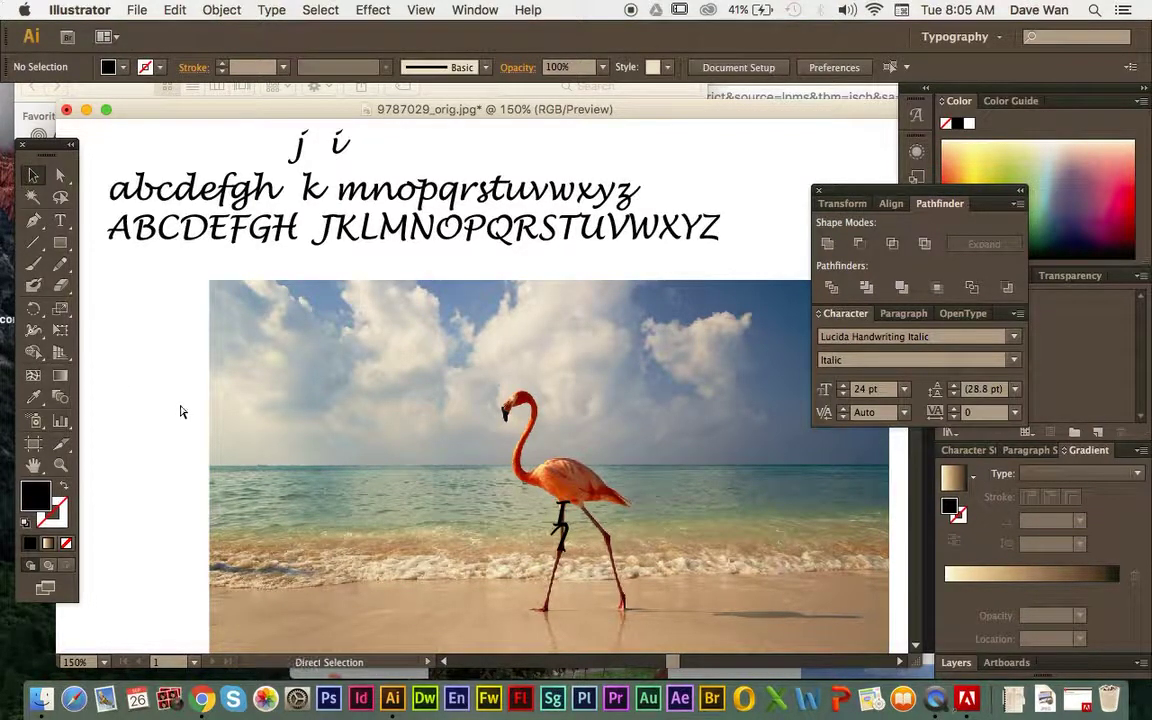
pyautogui.press('super+0')
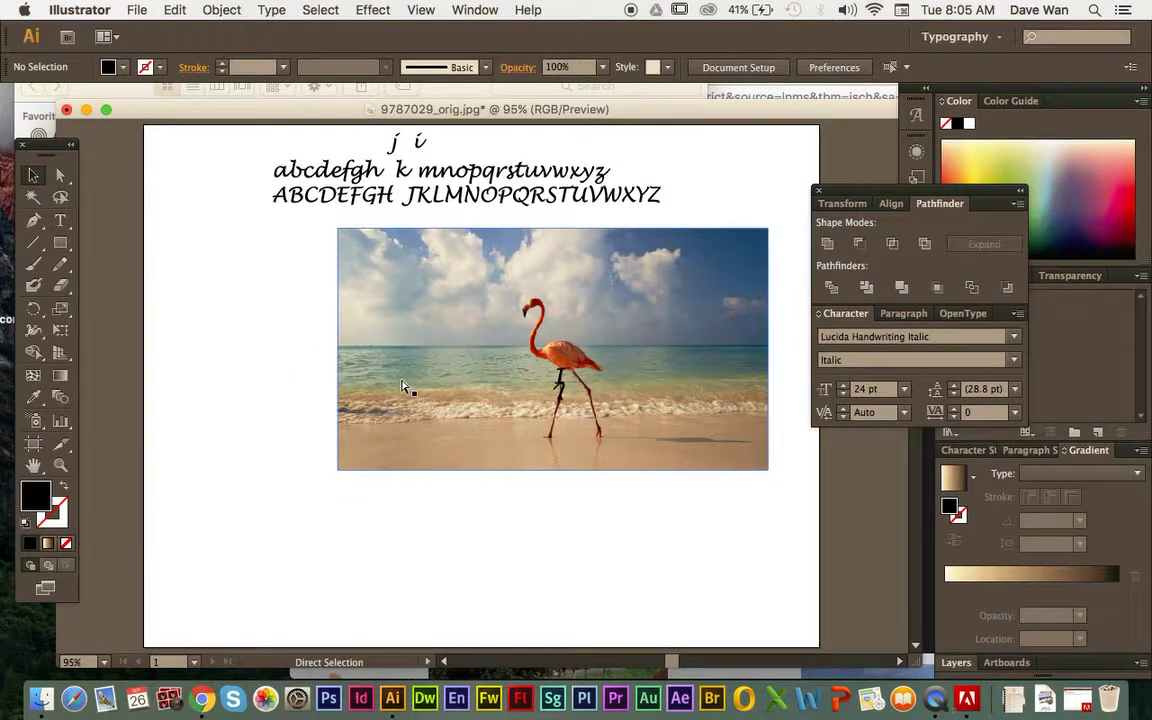
pyautogui.press('super+1')
pyautogui.press('super+equal')
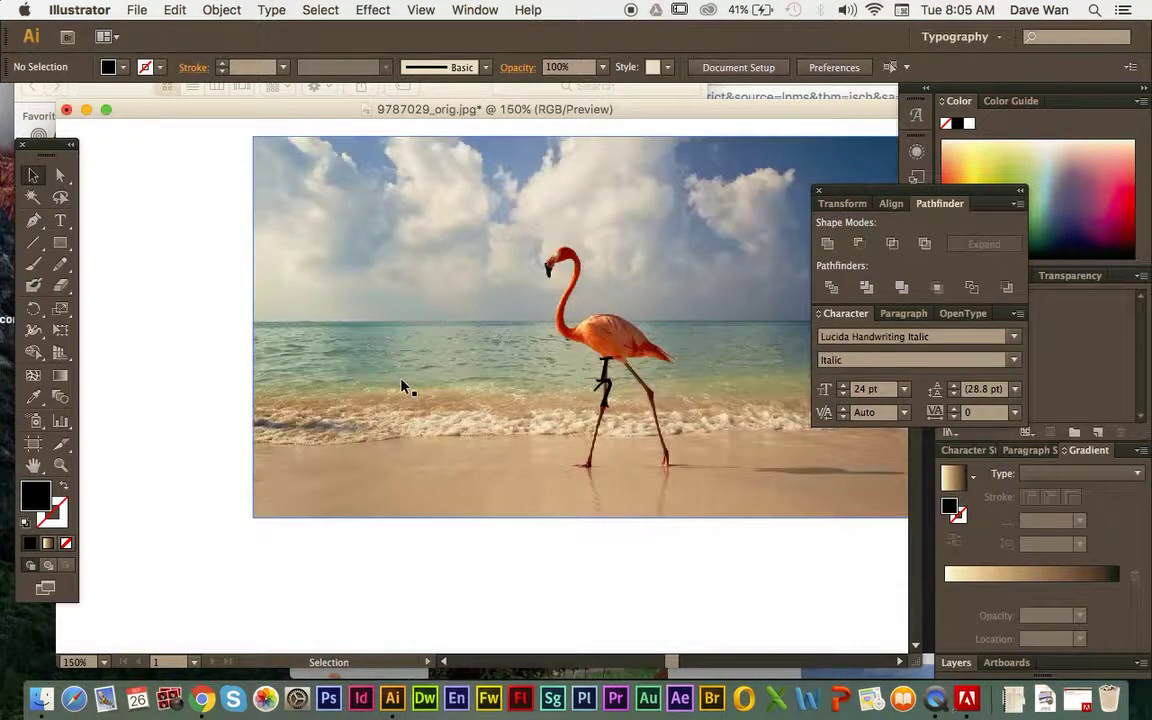
pyautogui.scroll(-5, 401, 387)
pyautogui.scroll(10, 401, 387)
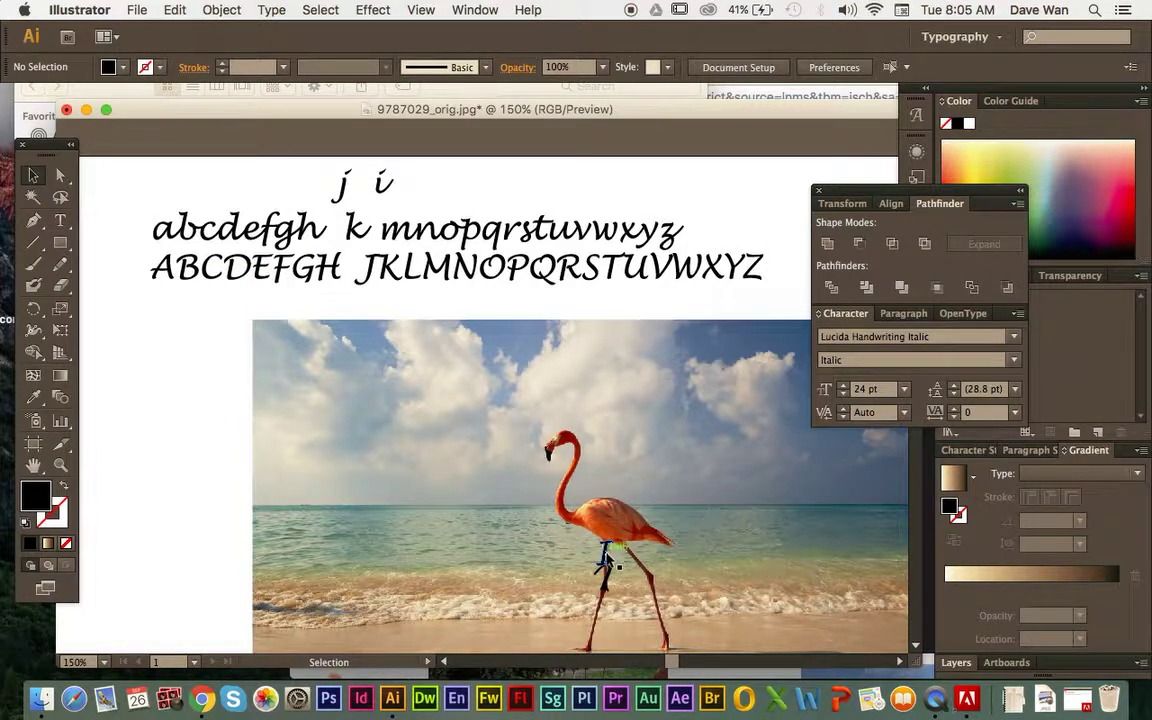
pyautogui.moveTo(605, 560)
pyautogui.mouseDown()
pyautogui.moveTo(610, 588)
pyautogui.moveTo(615, 572)
pyautogui.mouseUp()
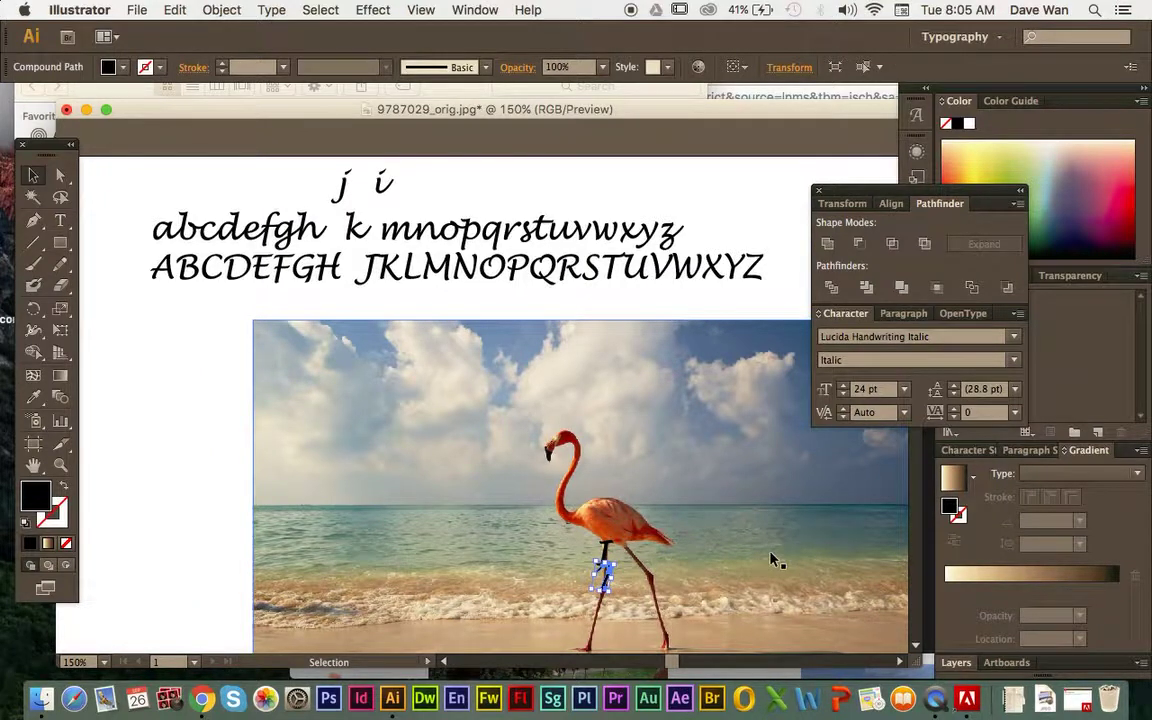
# Move the cursive l up, enlarge it, and lay it along the flamingo's neck.
pyautogui.click(35, 178)
pyautogui.press('a')
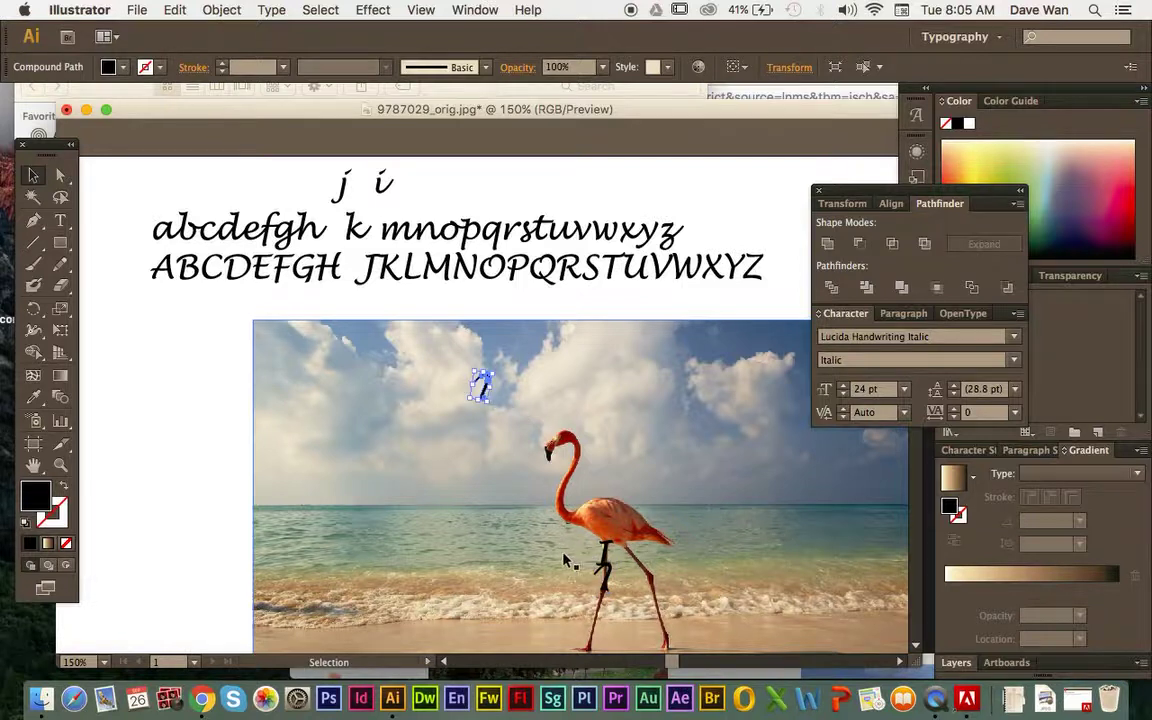
pyautogui.moveTo(481, 386); pyautogui.dragTo(509, 399)
pyautogui.click(456, 446)
pyautogui.moveTo(456, 446); pyautogui.dragTo(437, 420)
pyautogui.moveTo(463, 448); pyautogui.dragTo(553, 452)
# Pull the c from the alphabet, rotate and flip it, and set it on the head.
pyautogui.click(210, 430)
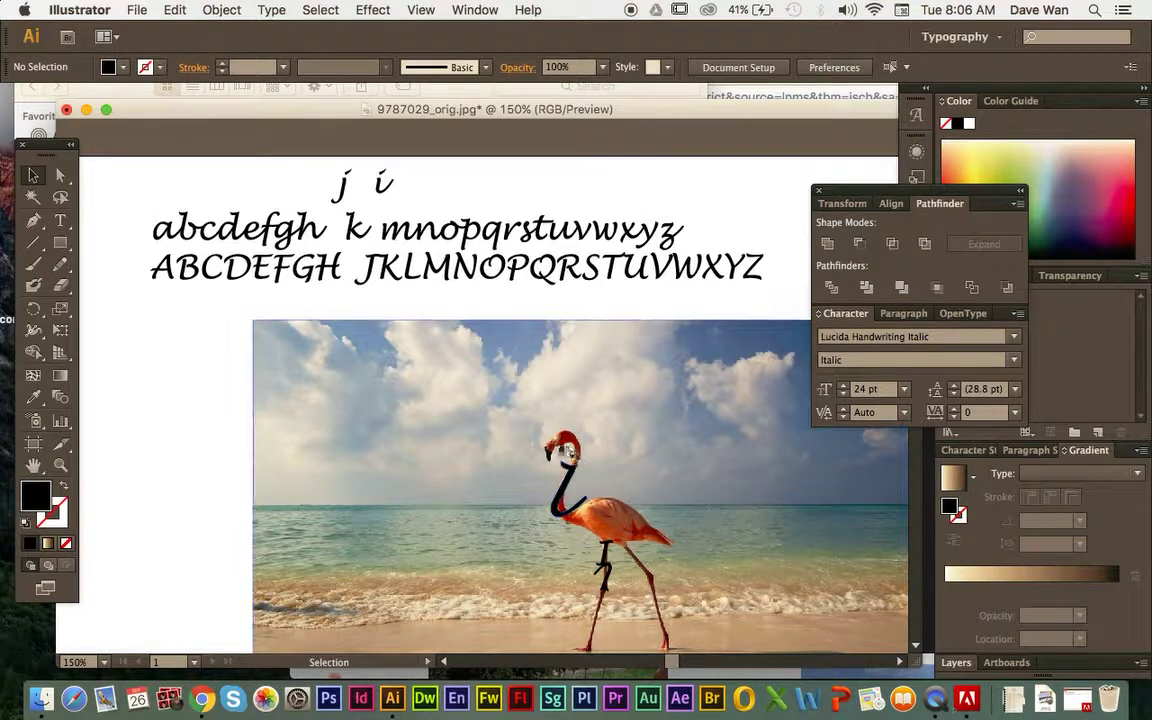
pyautogui.moveTo(203, 230)
pyautogui.mouseDown()
pyautogui.moveTo(153, 376)
pyautogui.moveTo(108, 419)
pyautogui.moveTo(177, 380)
pyautogui.moveTo(172, 365)
pyautogui.moveTo(155, 378)
pyautogui.mouseUp()
pyautogui.moveTo(140, 388); pyautogui.dragTo(550, 458)
pyautogui.click(180, 368)
pyautogui.click(242, 349)
pyautogui.click(237, 399)
pyautogui.click(129, 404)
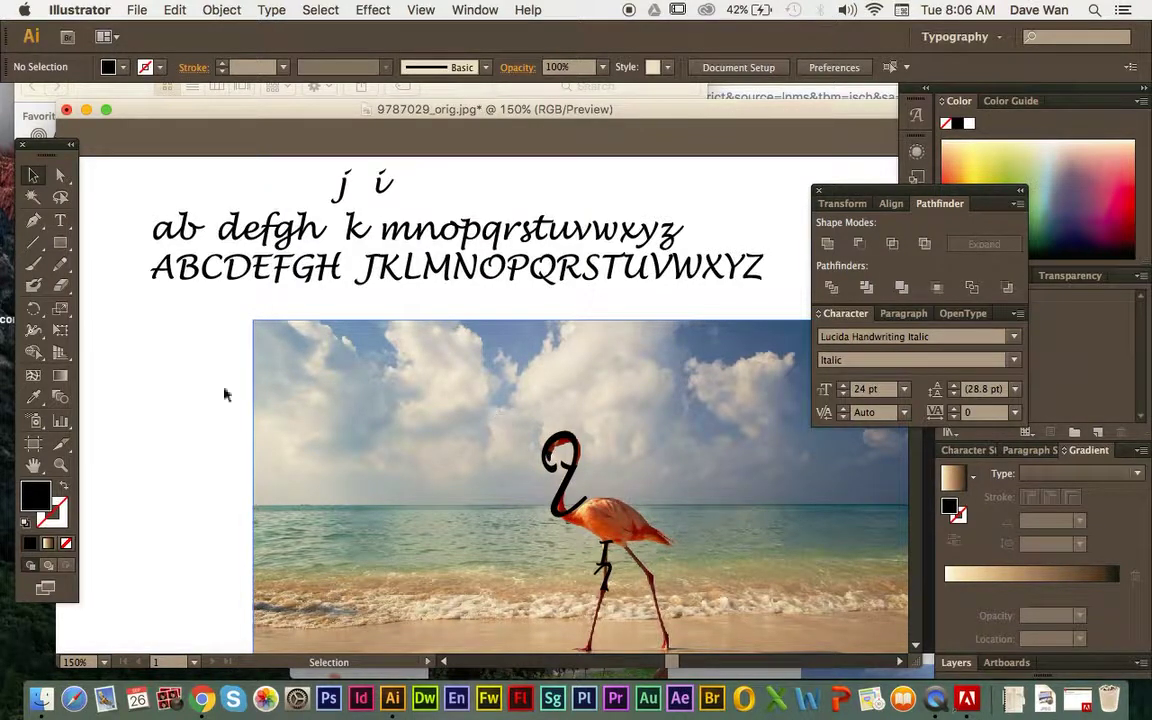
# Add an 8 text object, then move and scale it to fit the flamingo's body.
pyautogui.click(59, 222)
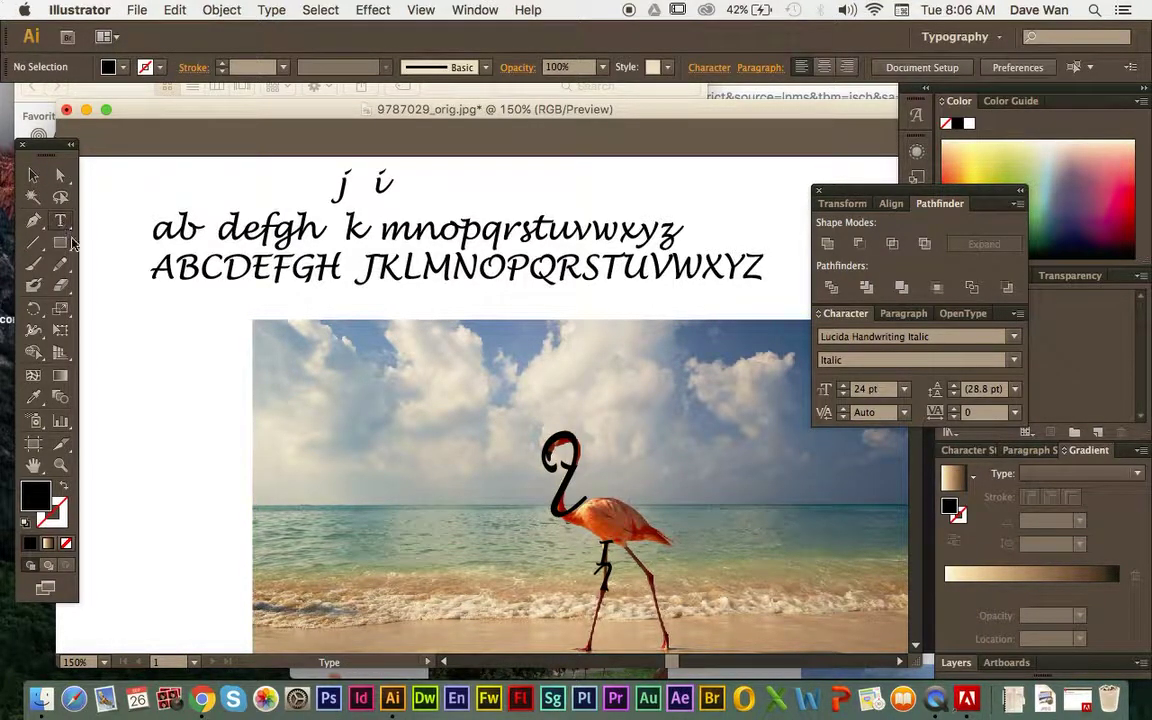
pyautogui.click(124, 358)
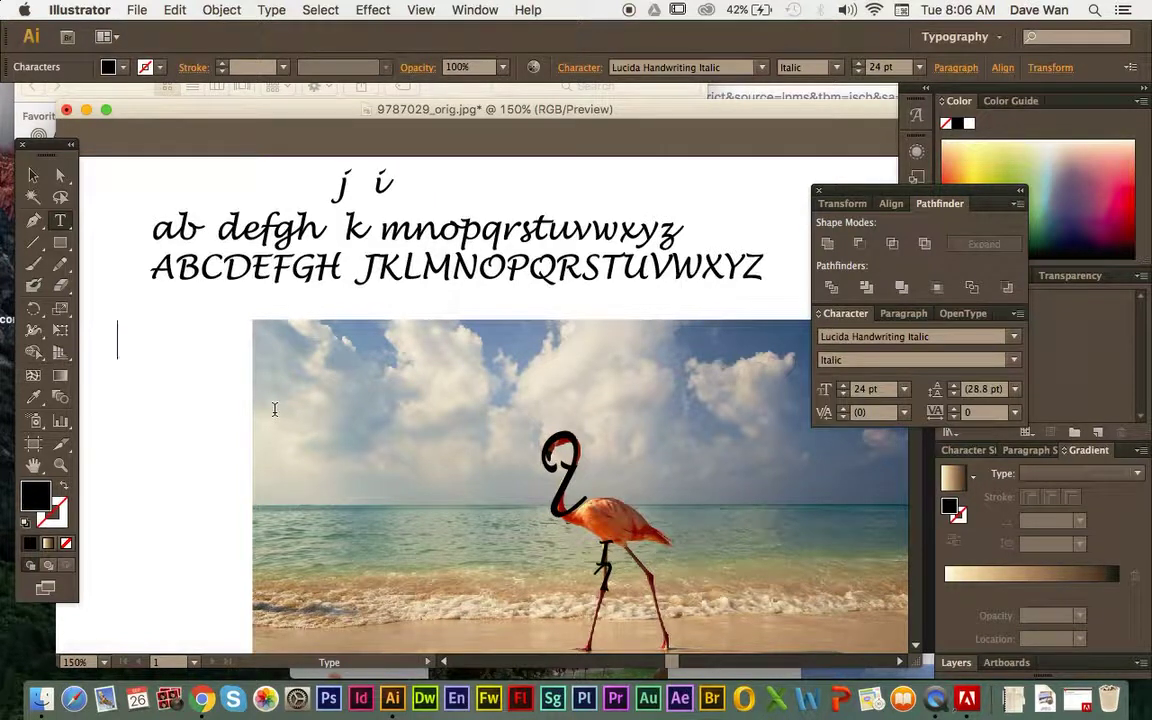
pyautogui.click(33, 175)
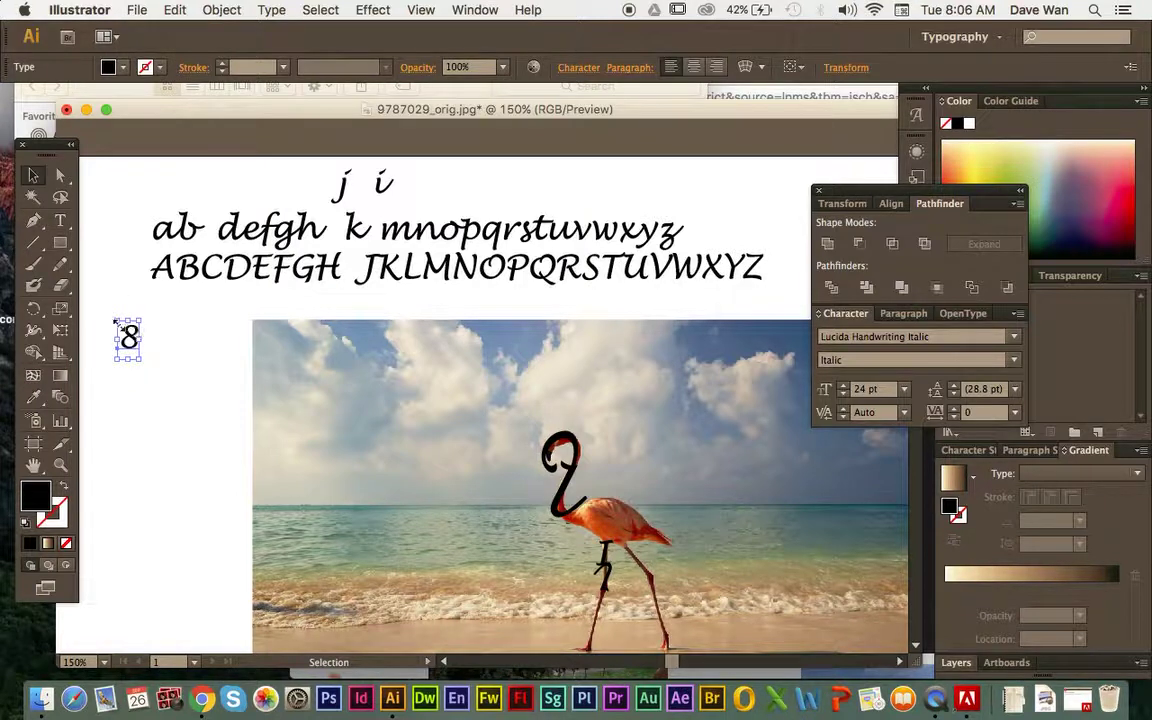
pyautogui.moveTo(108, 320); pyautogui.dragTo(84, 233)
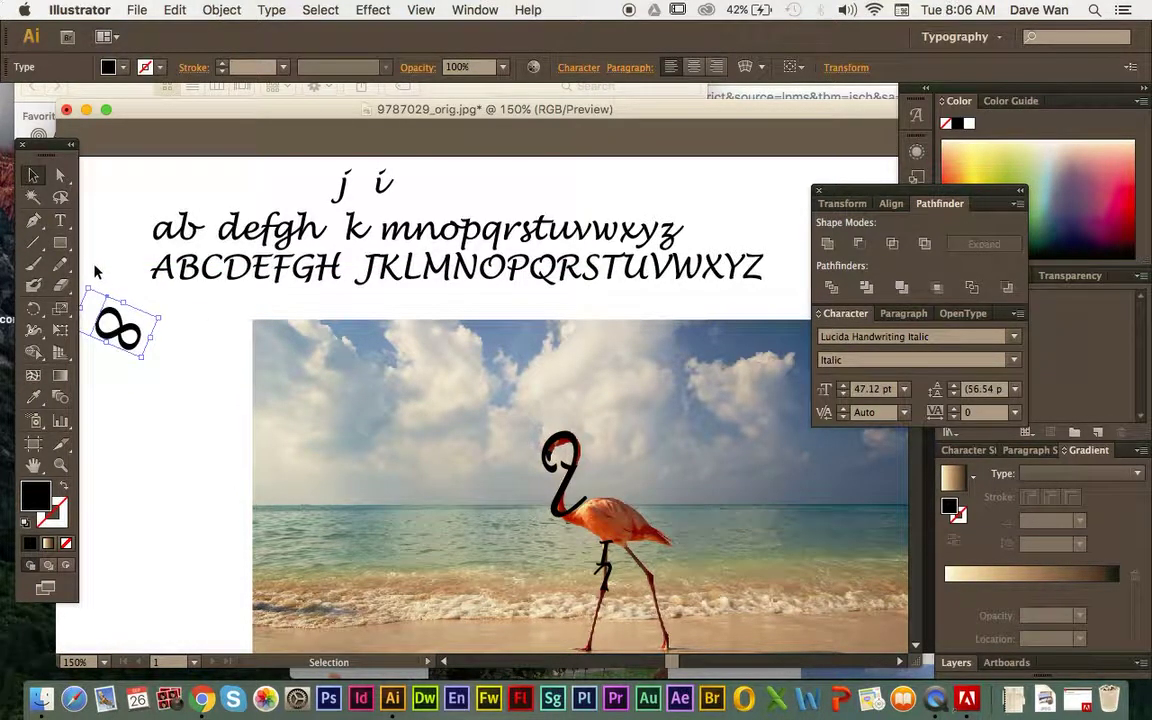
pyautogui.press('super+z')
pyautogui.moveTo(130, 343); pyautogui.dragTo(648, 506)
pyautogui.moveTo(566, 497); pyautogui.dragTo(664, 565)
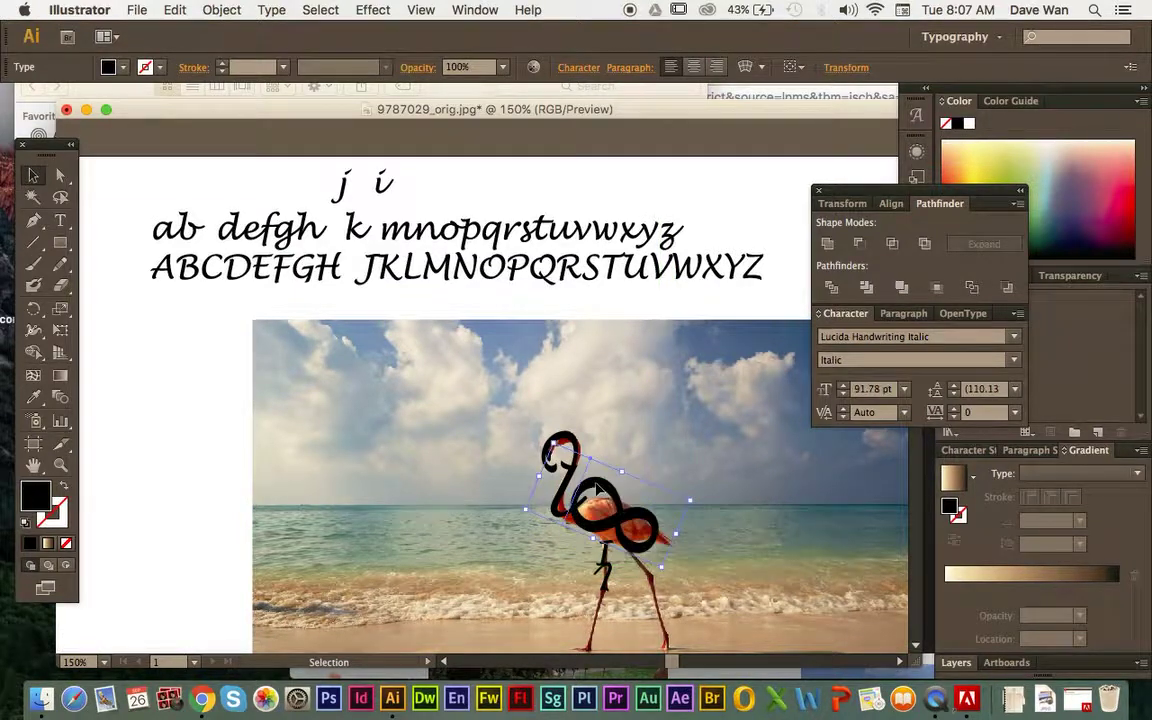
pyautogui.moveTo(580, 485); pyautogui.dragTo(214, 324)
# Expand the 8 into shapes and position it over the flamingo's body as the torso.
pyautogui.click(216, 12)
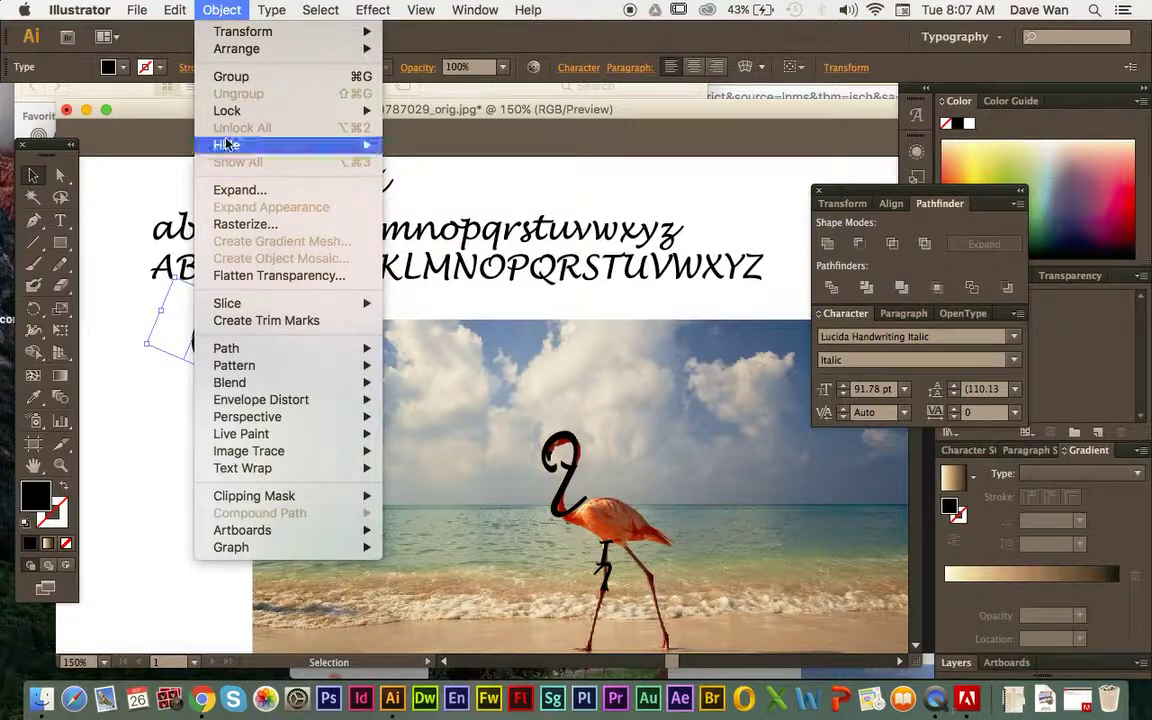
pyautogui.click(378, 189)
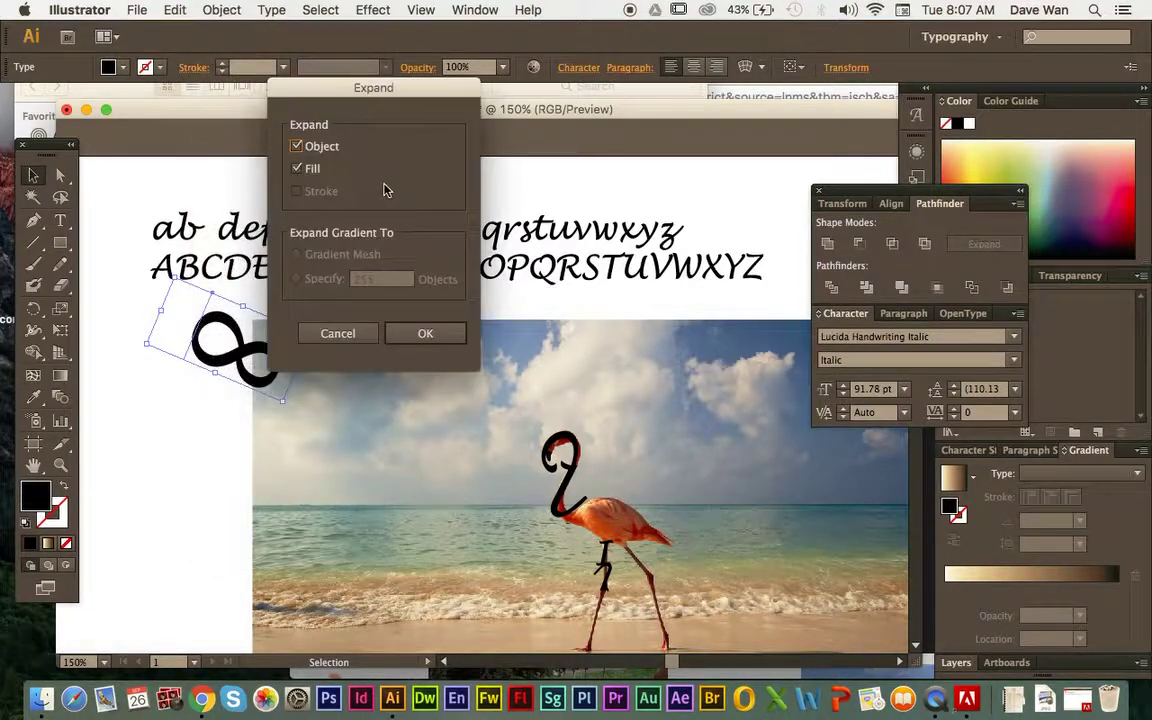
pyautogui.click(419, 330)
pyautogui.click(114, 312)
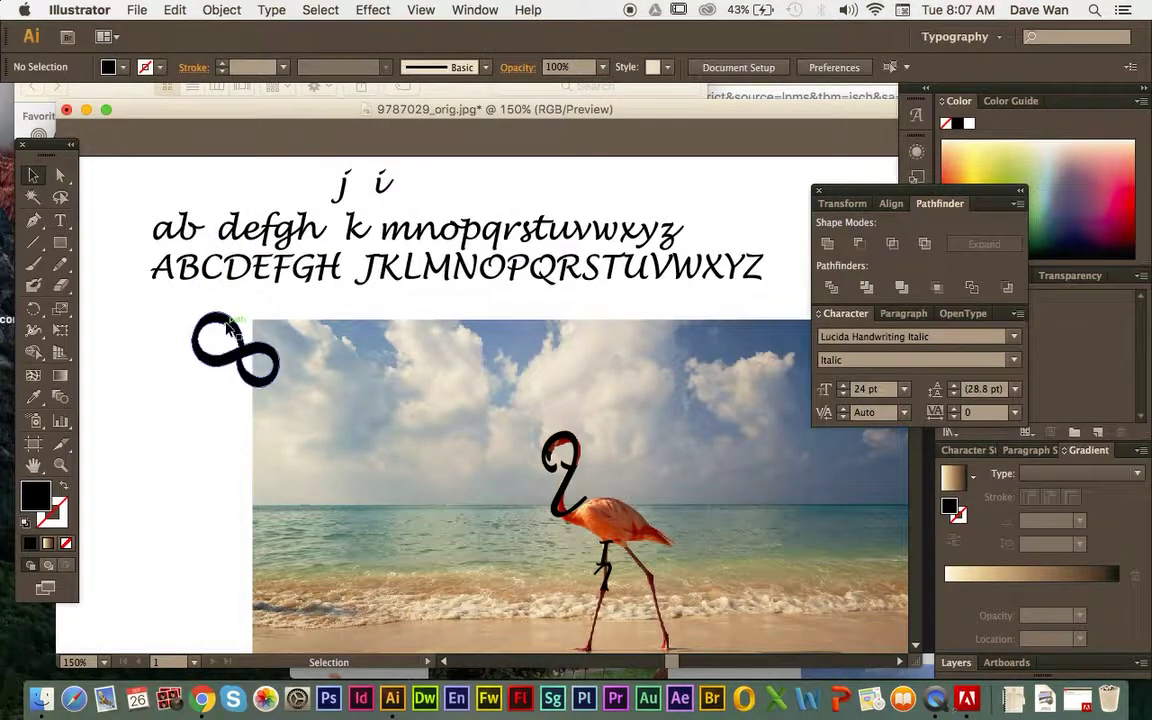
pyautogui.moveTo(228, 330); pyautogui.dragTo(567, 492)
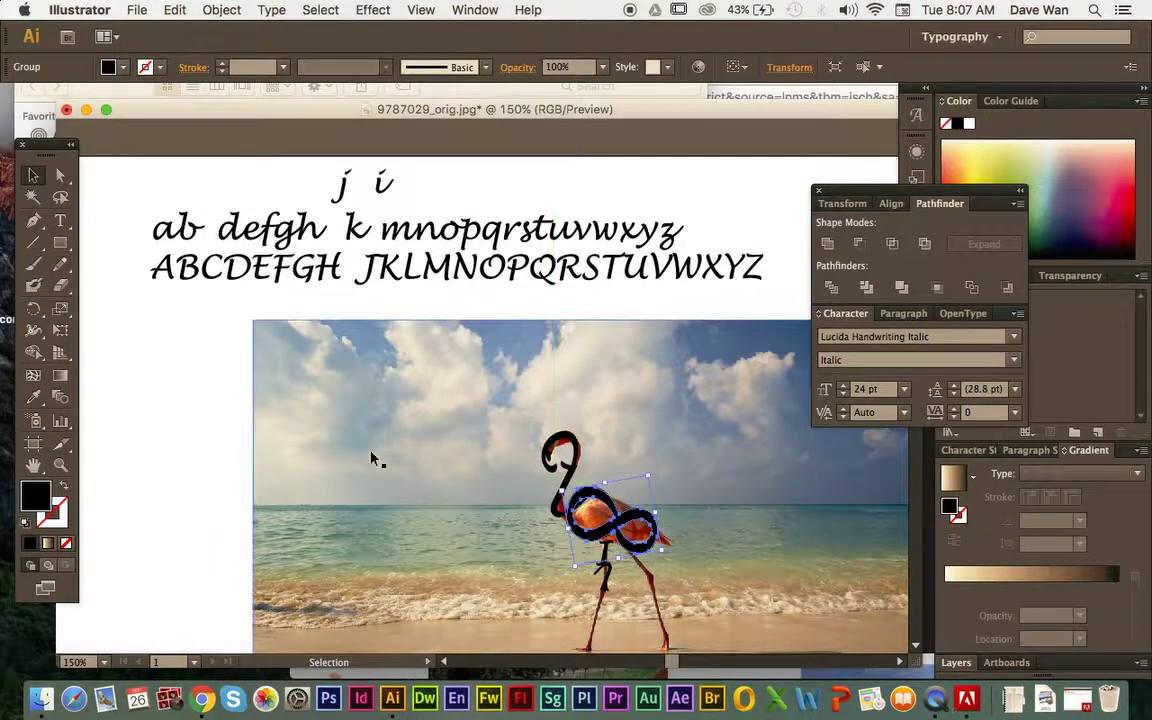
pyautogui.click(168, 420)
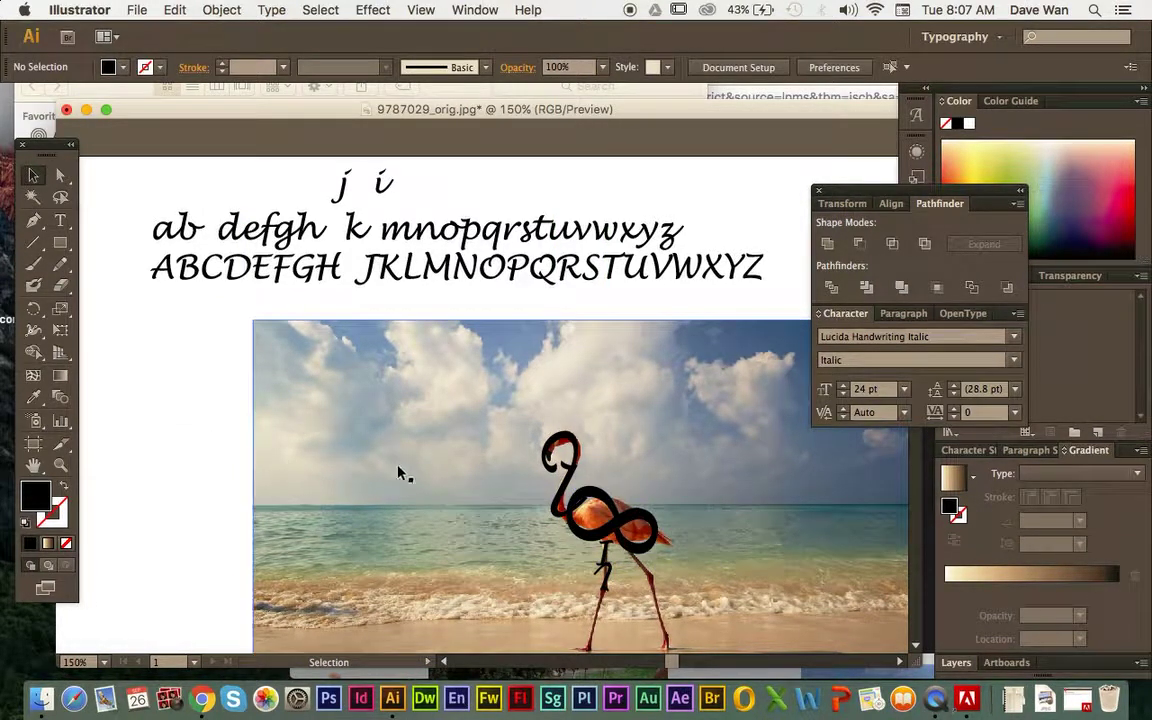
# Undo an accidental photo move, then drop the cursive 'a' and 'd' glyphs onto the flamingo's body.
pyautogui.moveTo(388, 470); pyautogui.dragTo(787, 455)
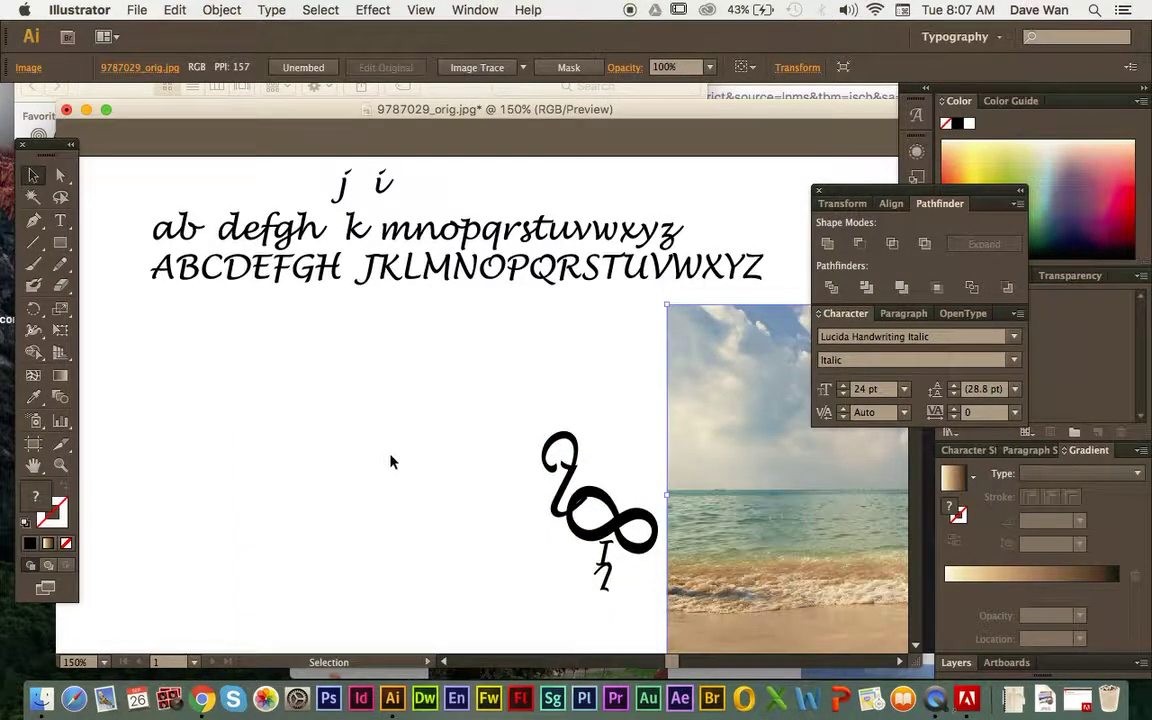
pyautogui.press('super+z')
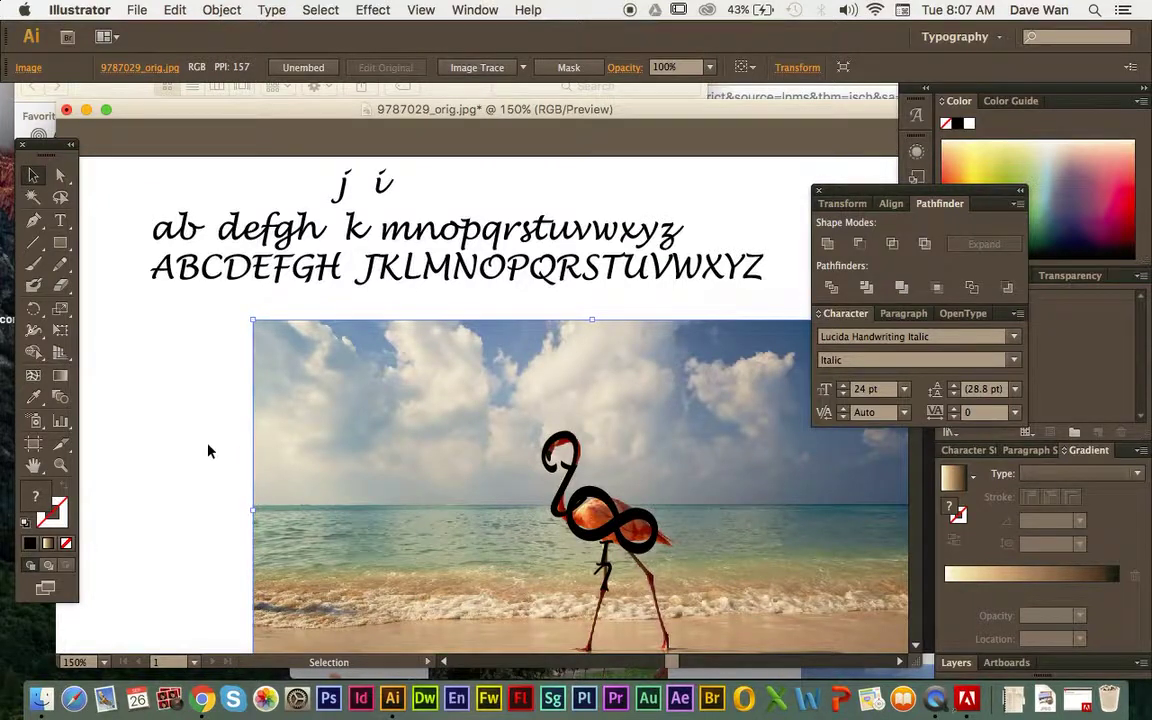
pyautogui.click(208, 451)
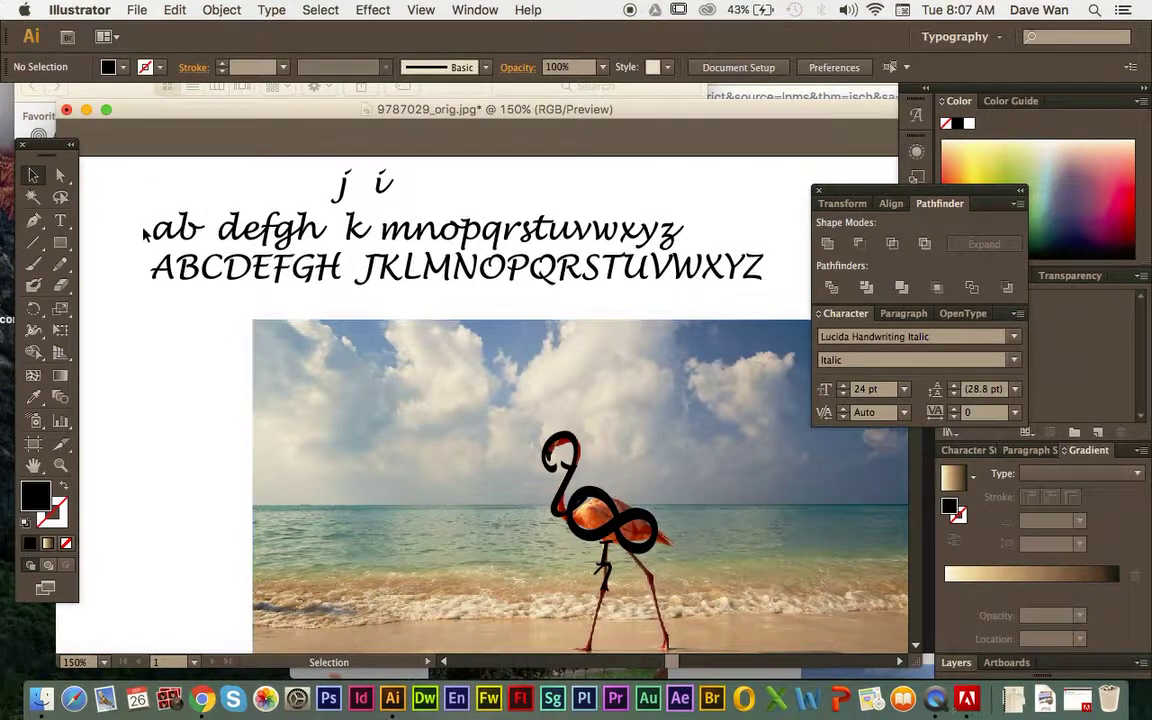
pyautogui.moveTo(130, 210); pyautogui.dragTo(612, 508)
pyautogui.click(193, 386)
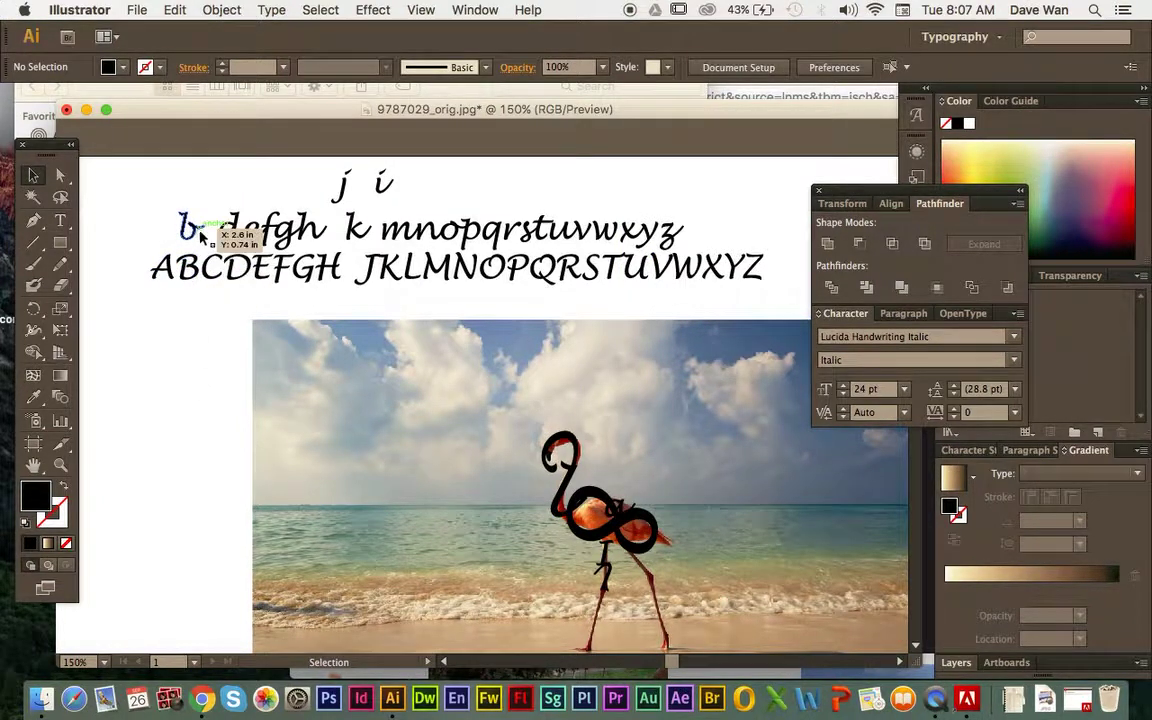
pyautogui.moveTo(233, 228); pyautogui.dragTo(641, 530)
pyautogui.click(199, 433)
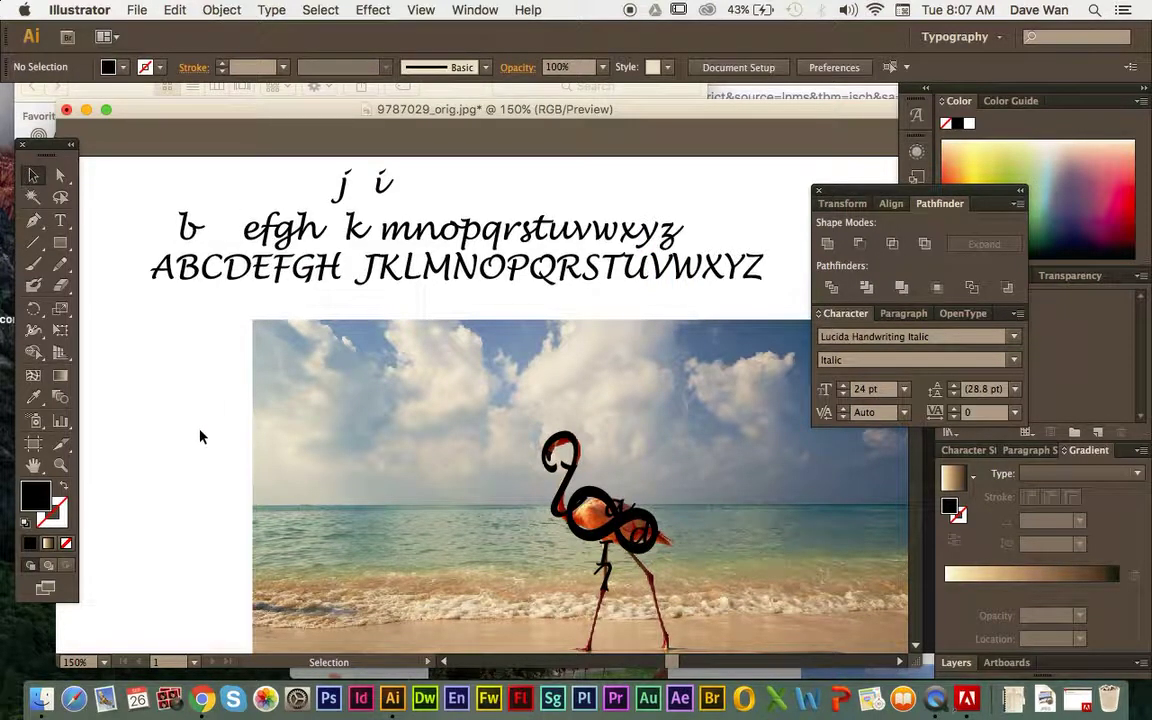
# Zoom out and move the flamingo letter pieces off the photo onto blank artboard.
pyautogui.press('super+minus')
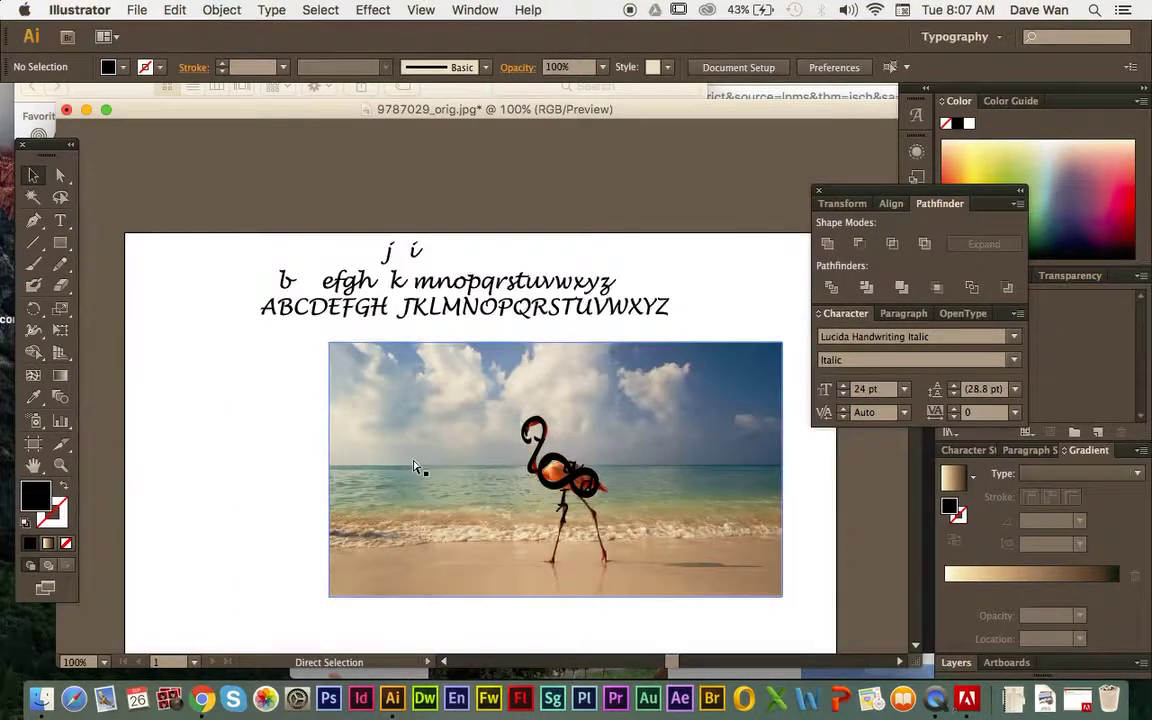
pyautogui.moveTo(388, 444); pyautogui.dragTo(673, 437)
pyautogui.moveTo(488, 423); pyautogui.dragTo(600, 538)
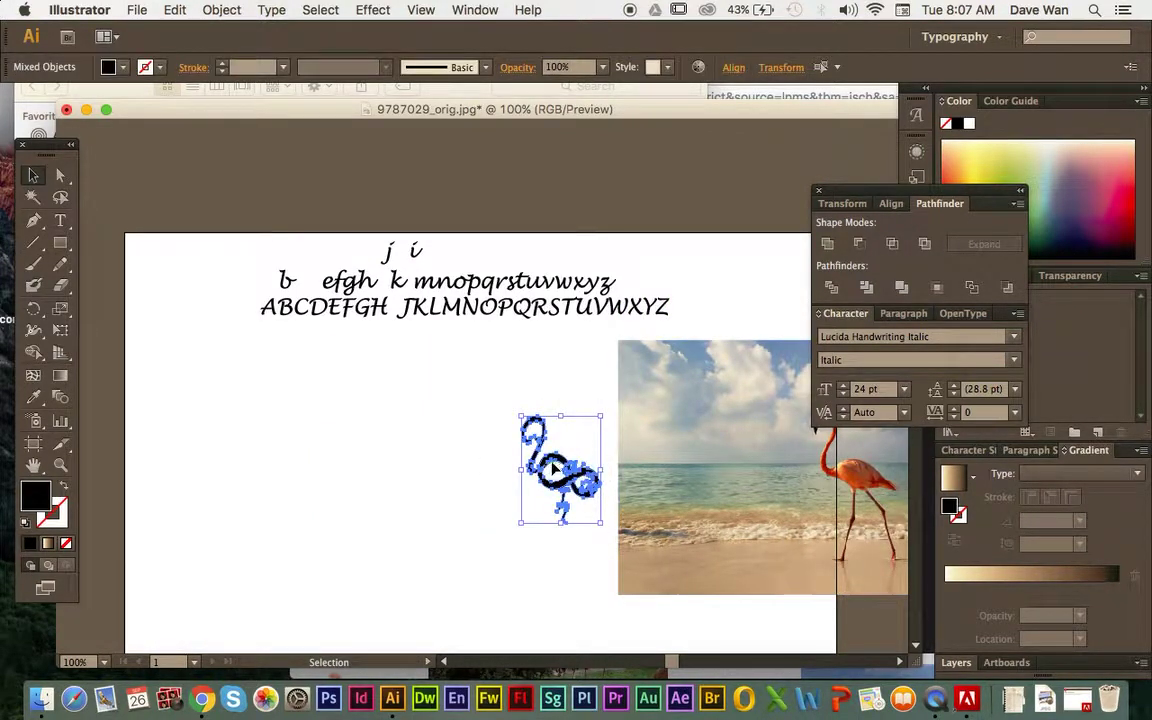
pyautogui.moveTo(565, 457); pyautogui.dragTo(305, 465)
pyautogui.moveTo(707, 481); pyautogui.dragTo(436, 485)
pyautogui.click(213, 504)
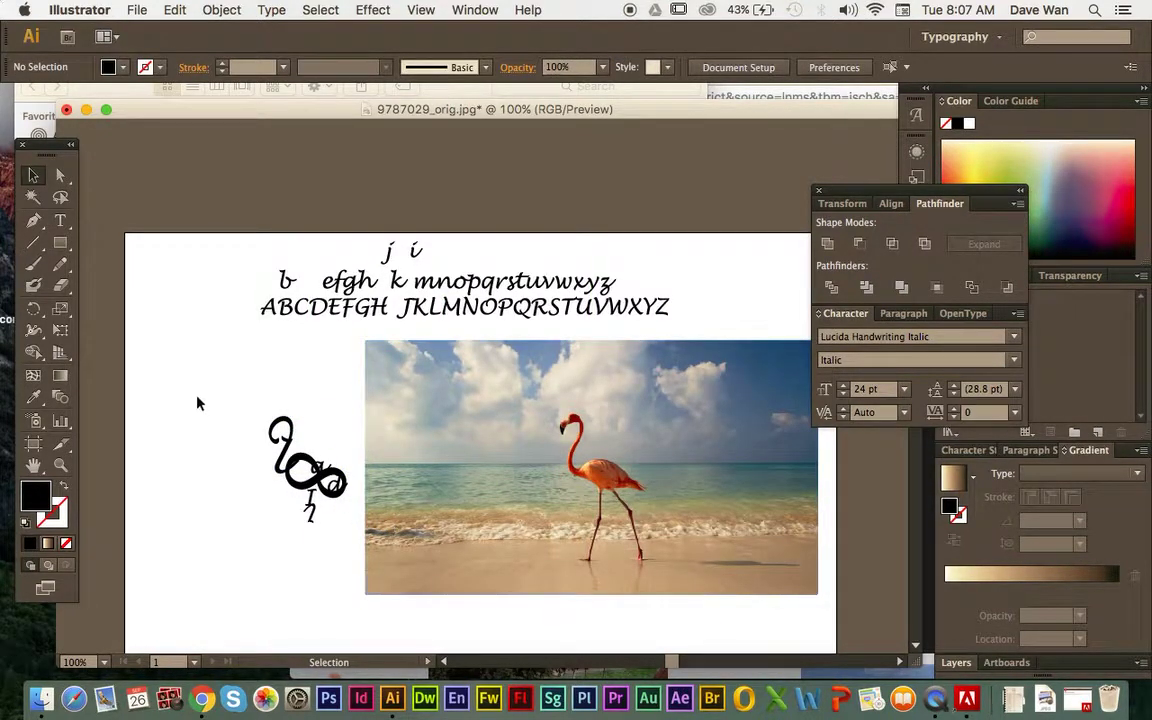
# Push the beach photo mostly off the artboard and reselect all the flamingo letter pieces.
pyautogui.moveTo(197, 402); pyautogui.dragTo(355, 543)
pyautogui.moveTo(610, 542); pyautogui.dragTo(822, 542)
pyautogui.moveTo(657, 505); pyautogui.dragTo(752, 470)
pyautogui.moveTo(224, 438); pyautogui.dragTo(375, 549)
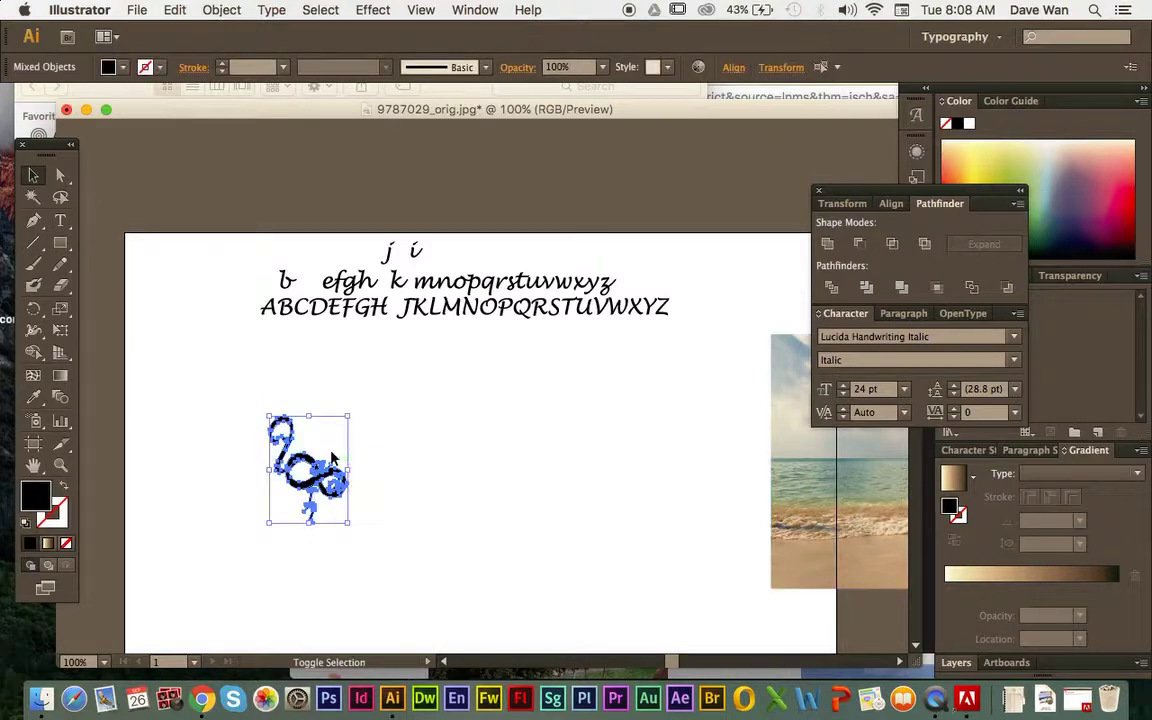
pyautogui.moveTo(233, 403); pyautogui.dragTo(406, 553)
# Group the flamingo letter pieces with Object > Group and scale the group up.
pyautogui.click(208, 8)
pyautogui.click(231, 76)
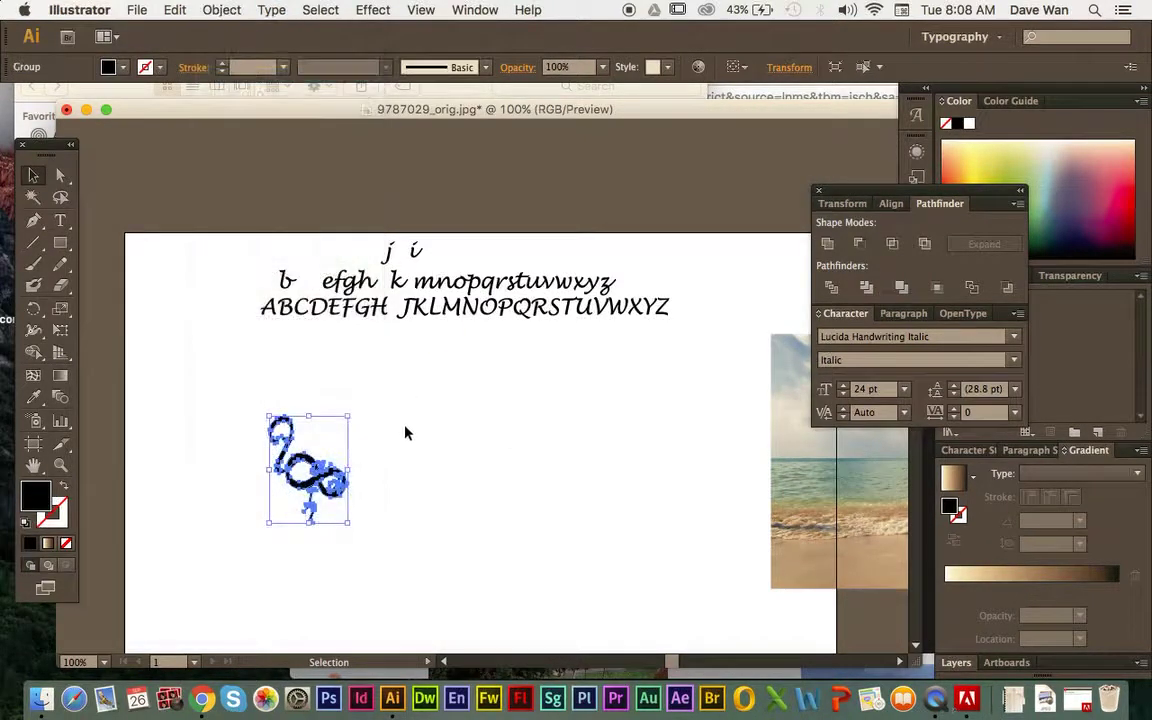
pyautogui.moveTo(348, 417); pyautogui.dragTo(458, 316)
pyautogui.moveTo(392, 422); pyautogui.dragTo(537, 499)
# Pull the capital P out of its row and place the cursive 'f' on the flamingo's body.
pyautogui.click(309, 417)
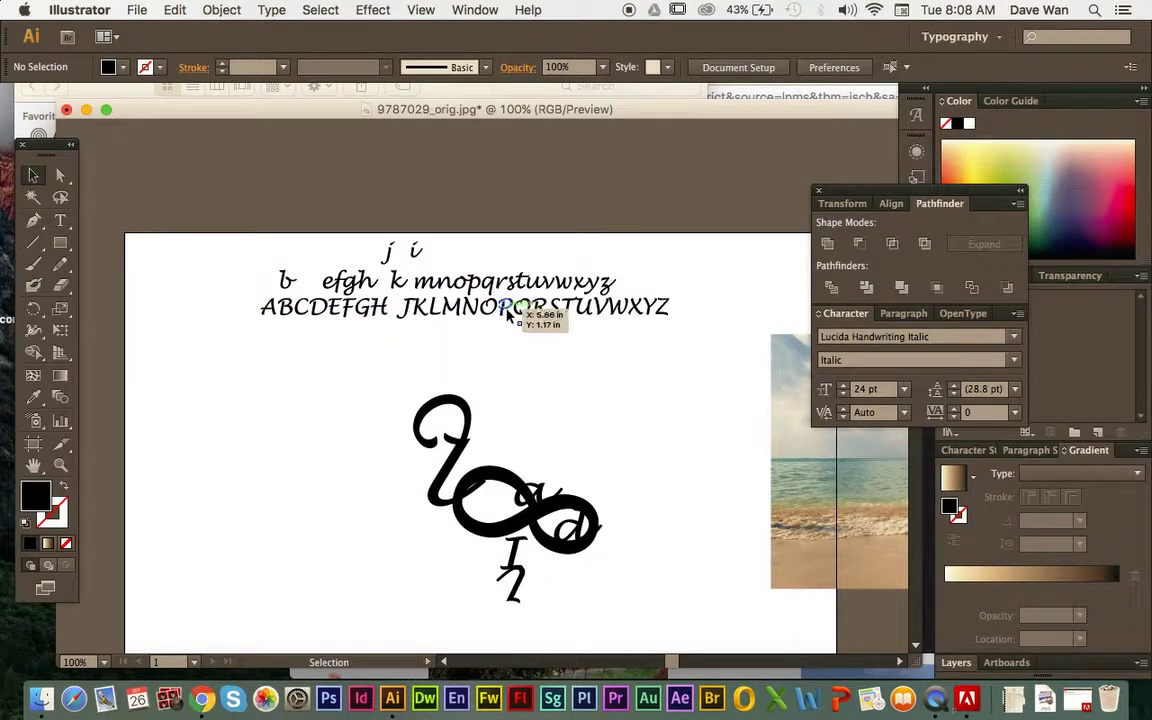
pyautogui.moveTo(507, 316); pyautogui.dragTo(423, 345)
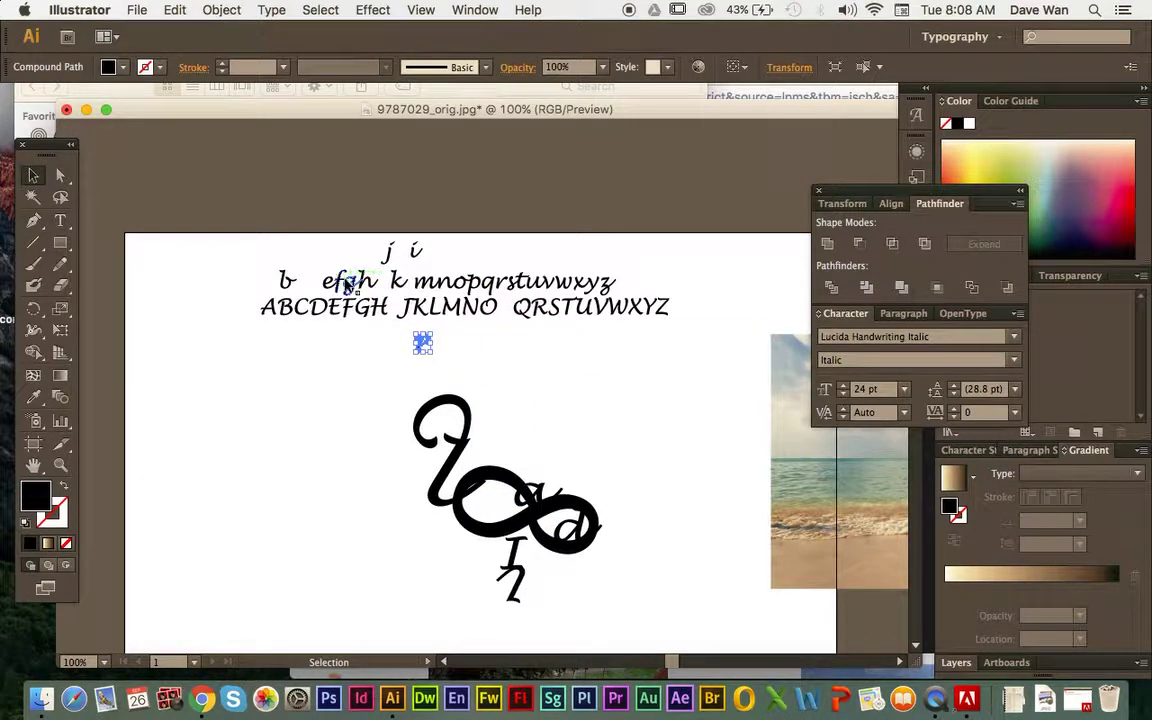
pyautogui.moveTo(349, 287); pyautogui.dragTo(468, 496)
pyautogui.click(324, 373)
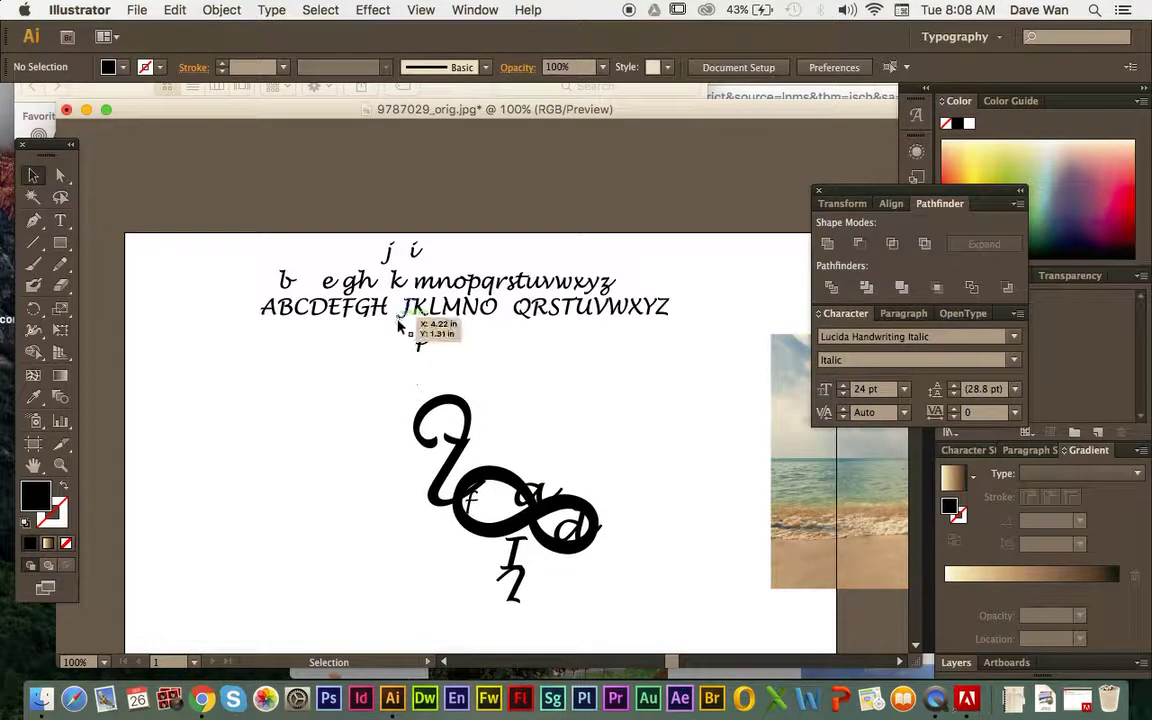
# Ungroup the flamingo letter pieces with Object > Ungroup.
pyautogui.click(516, 590)
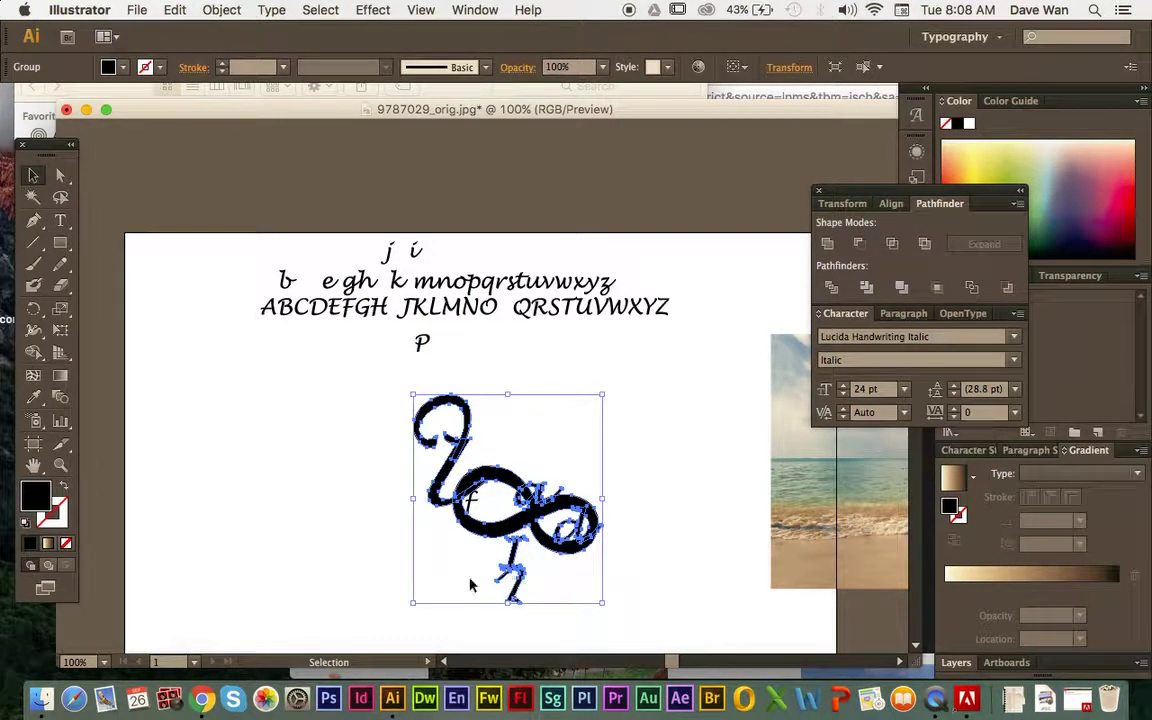
pyautogui.click(290, 385)
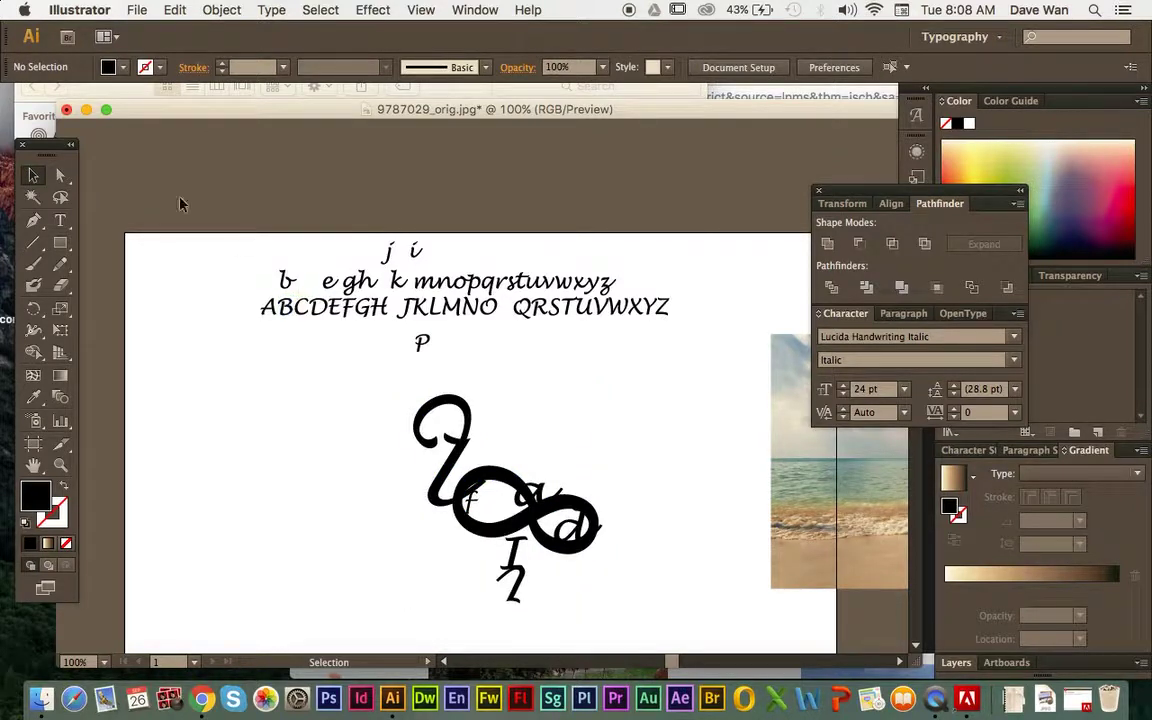
pyautogui.click(452, 446)
pyautogui.click(222, 10)
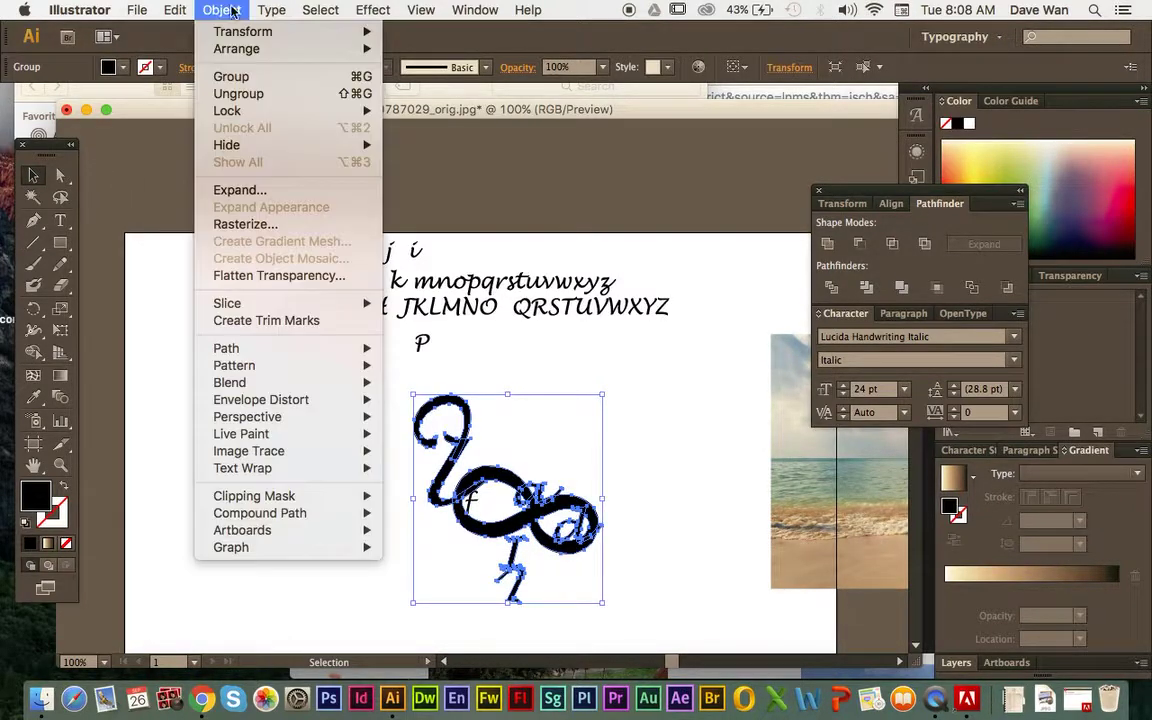
pyautogui.click(265, 94)
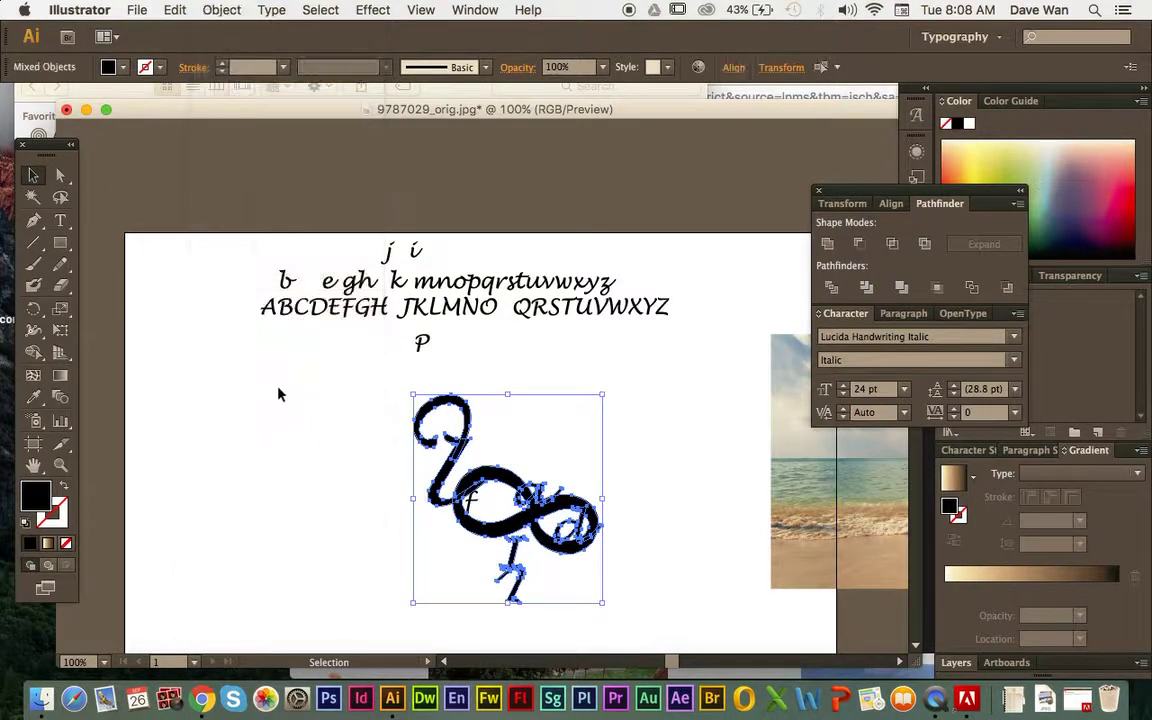
pyautogui.click(404, 476)
# Copy the 7-shaped leg piece and rotate the pasted copy upright to serve as an 'l'.
pyautogui.click(505, 580)
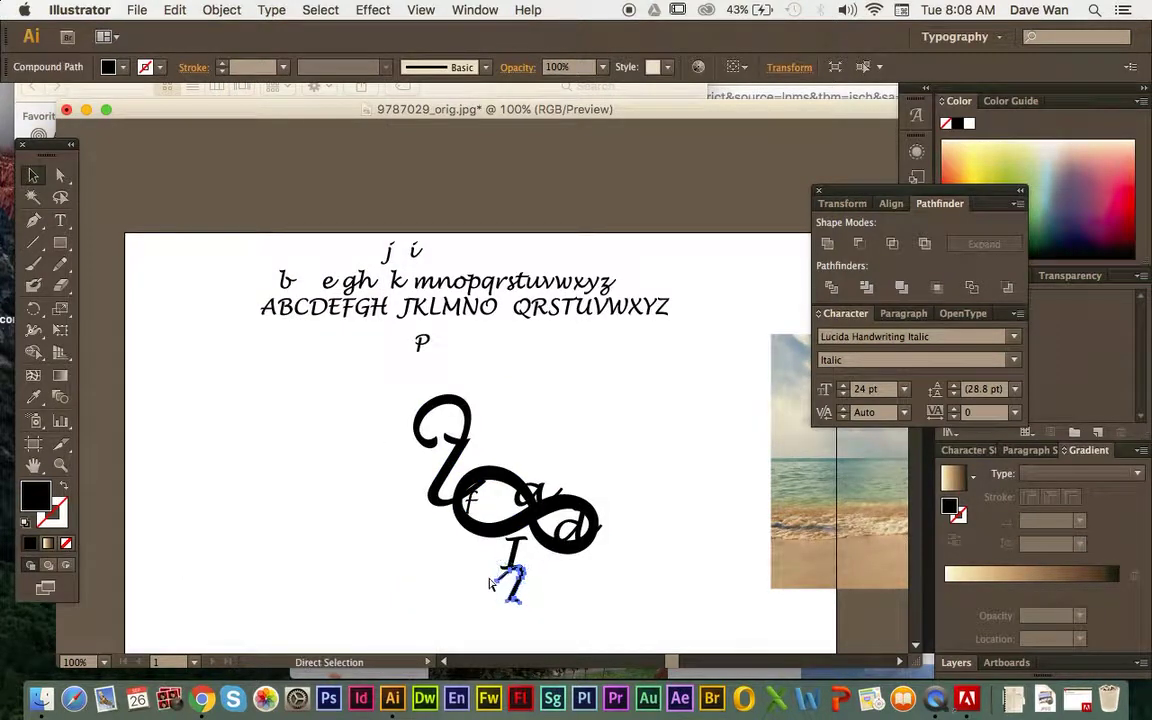
pyautogui.press('super+c')
pyautogui.press('super+v')
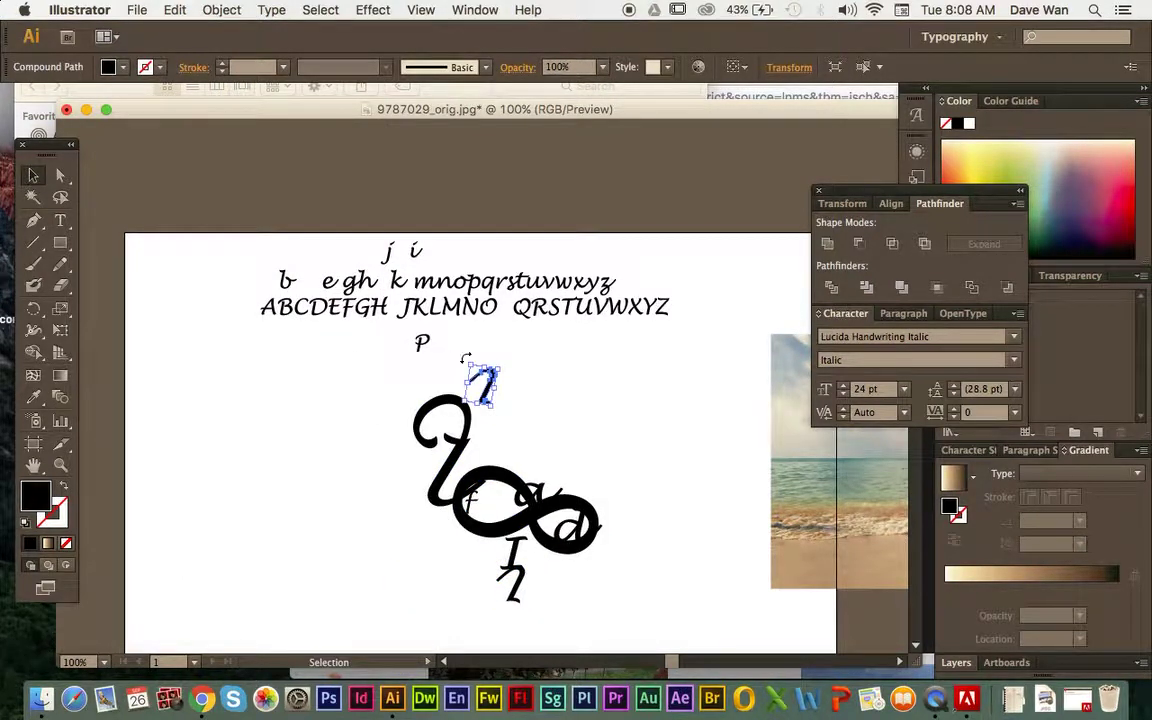
pyautogui.moveTo(465, 358); pyautogui.dragTo(487, 509)
pyautogui.click(280, 376)
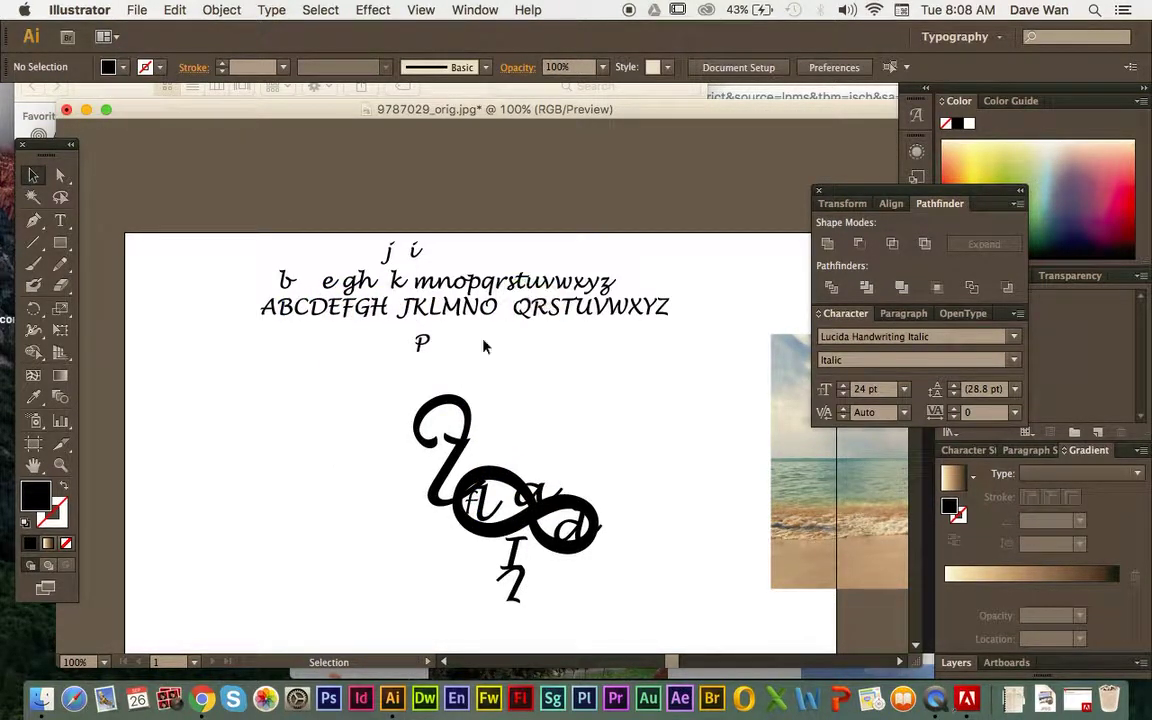
# Nudge the loop lettering into place, add the 'm' and 'i', and return the beach photo beside it.
pyautogui.moveTo(541, 487); pyautogui.dragTo(522, 497)
pyautogui.click(311, 432)
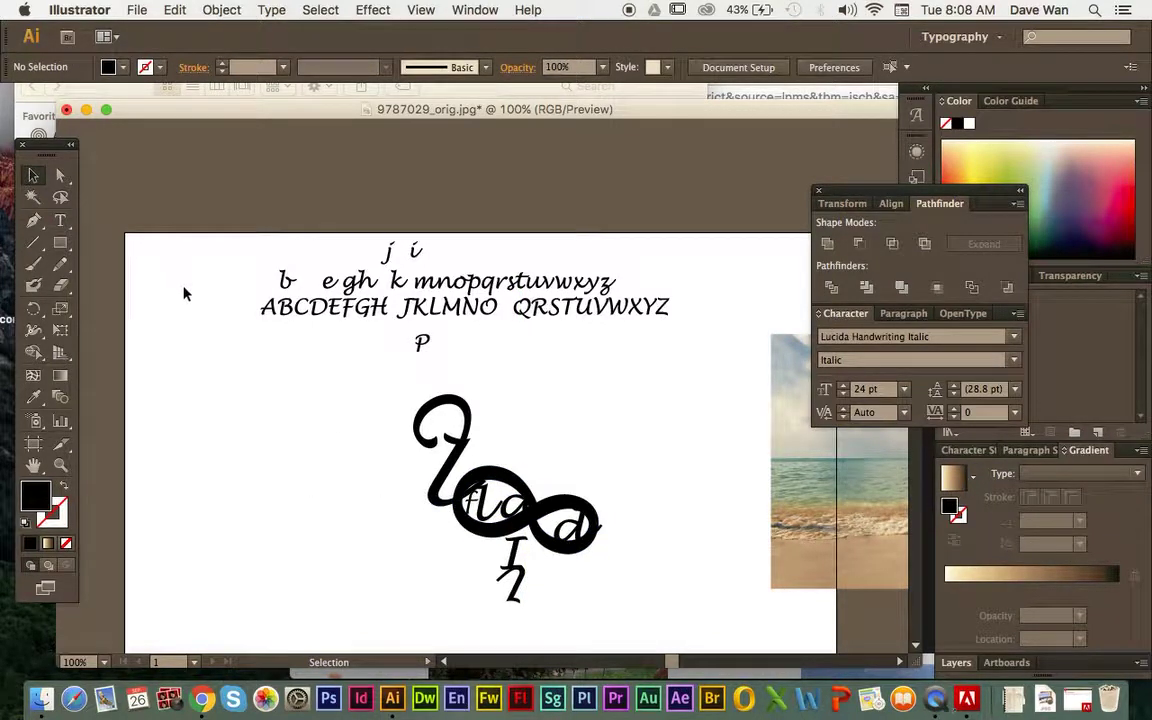
pyautogui.moveTo(416, 262); pyautogui.dragTo(551, 493)
pyautogui.click(355, 355)
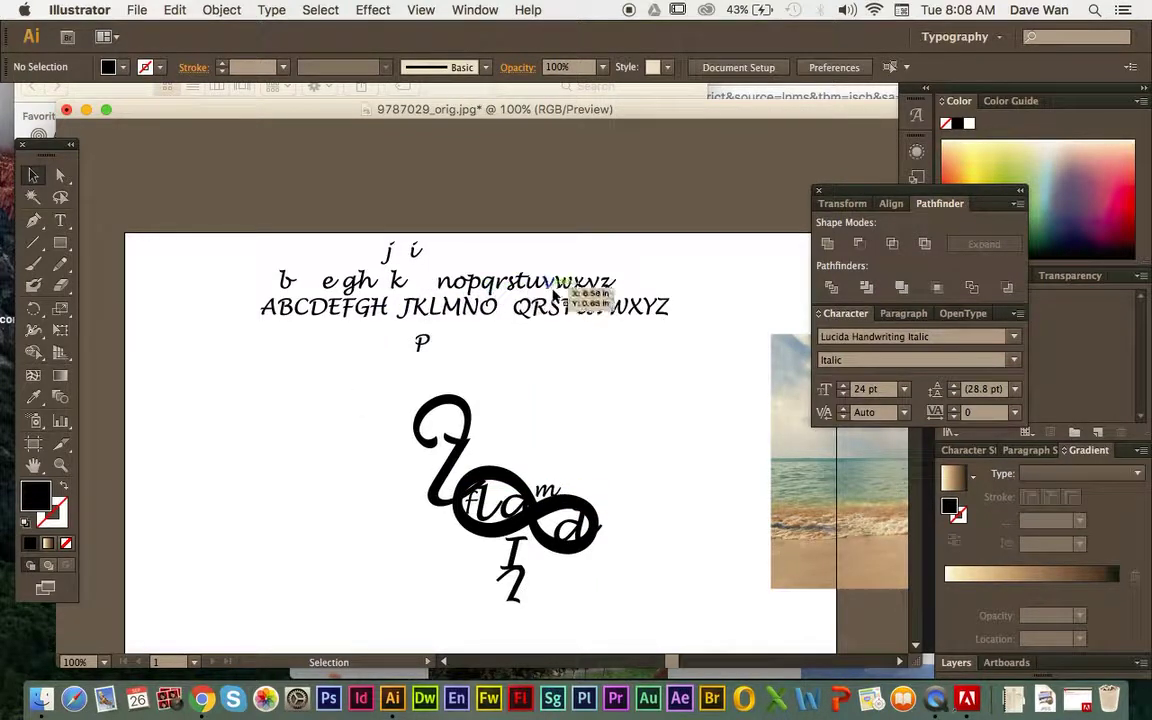
pyautogui.moveTo(416, 257); pyautogui.dragTo(570, 494)
pyautogui.click(665, 540)
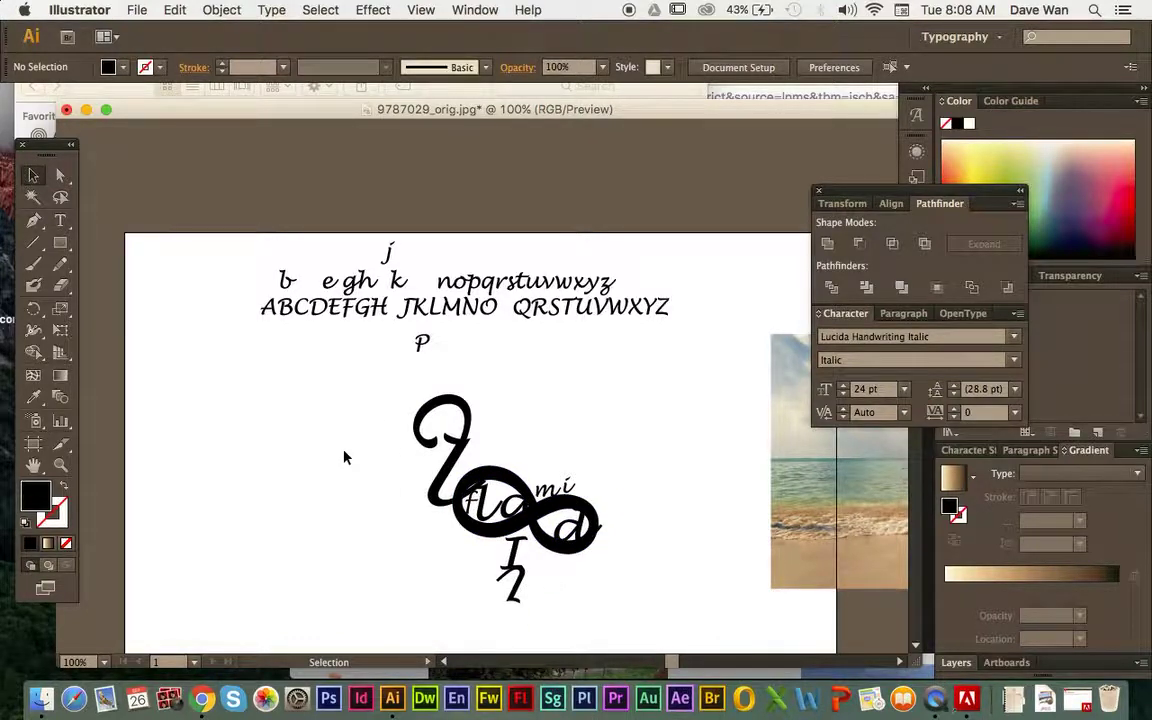
pyautogui.moveTo(818, 470); pyautogui.dragTo(521, 485)
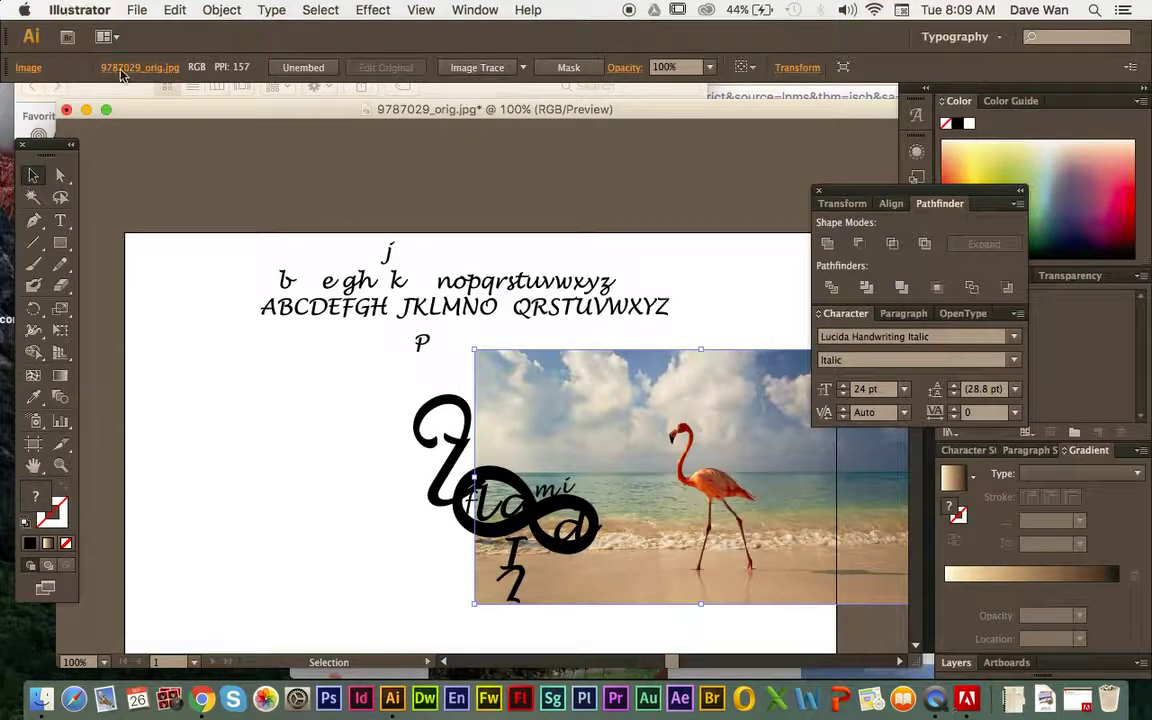